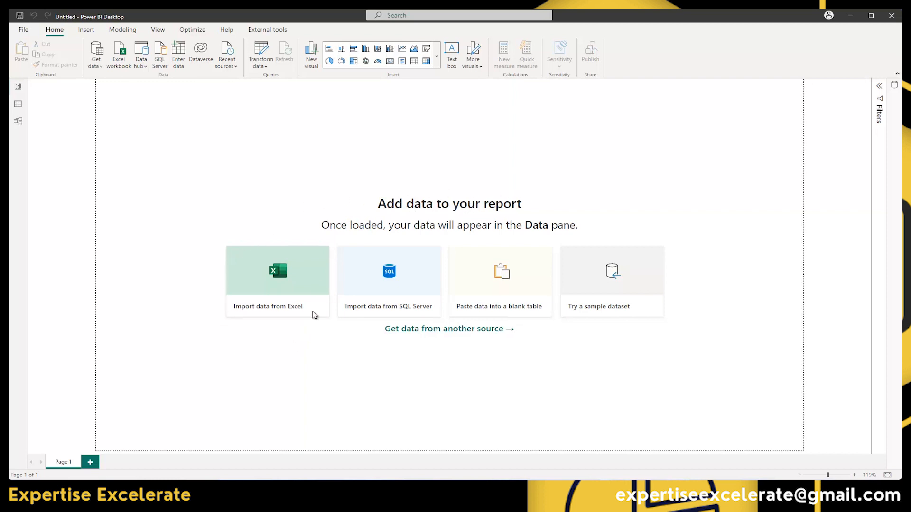
left_click(276, 274)
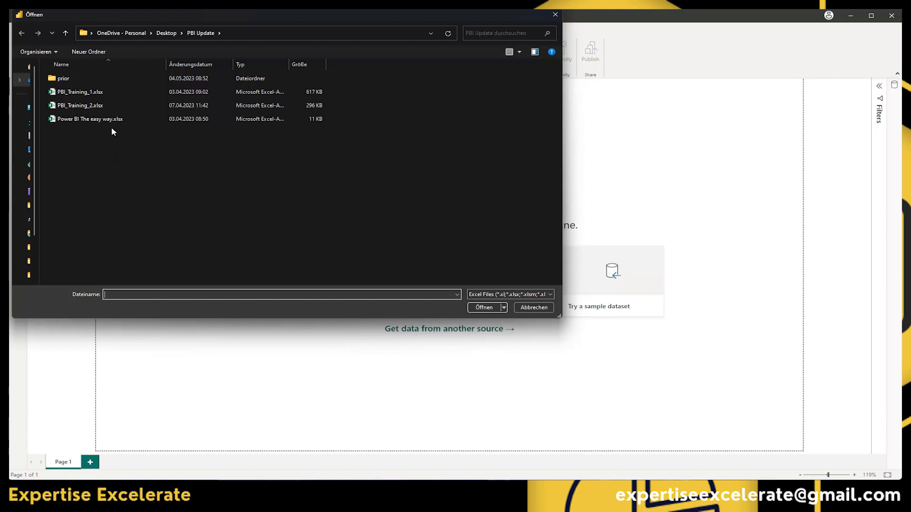
left_click(86, 94)
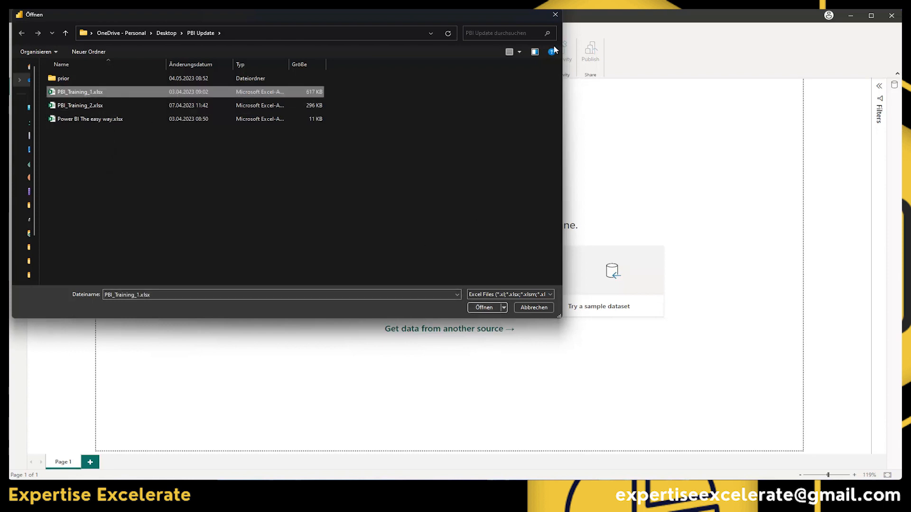
left_click(554, 16)
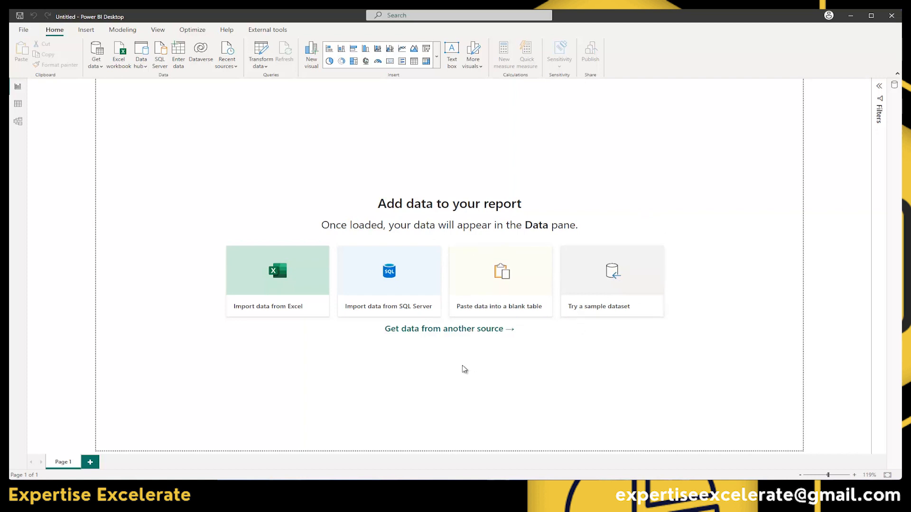
- Browse the full list of data source connectors and search it for "ora", then clear the search
left_click(431, 329)
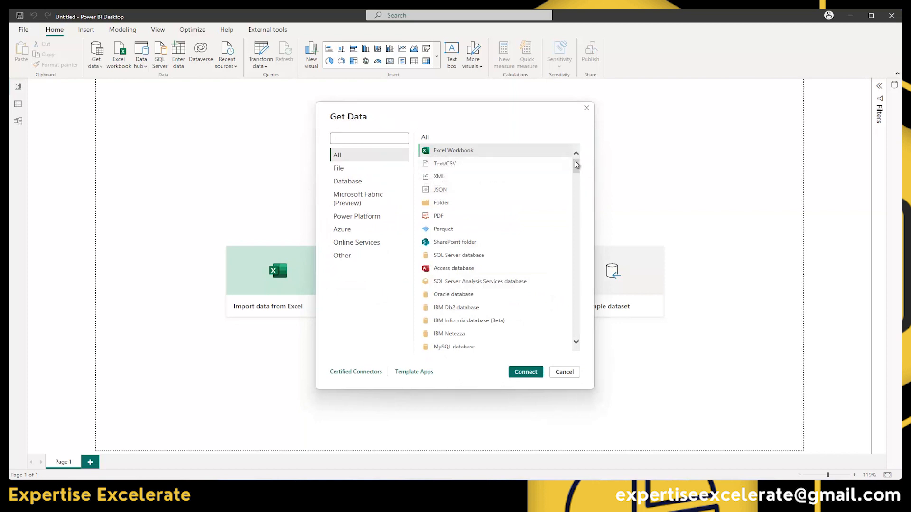
left_click_drag(576, 164, 575, 227)
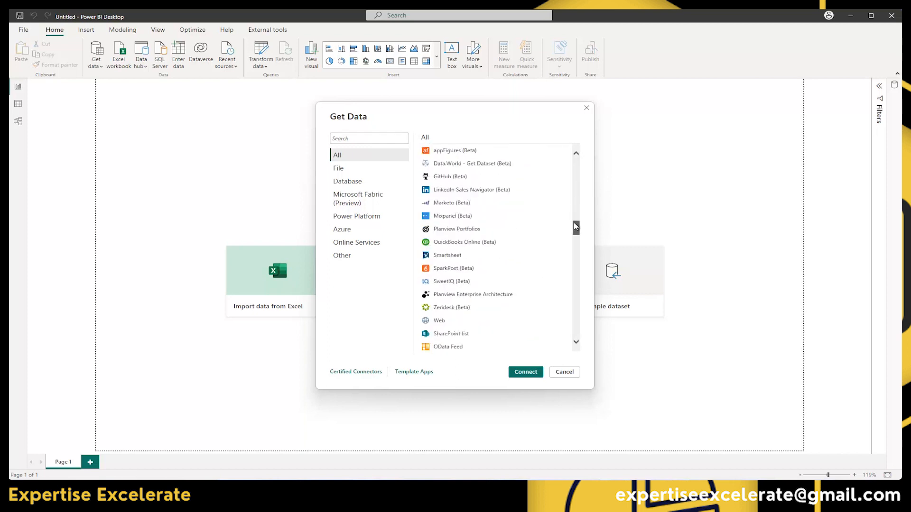
left_click_drag(576, 226, 576, 244)
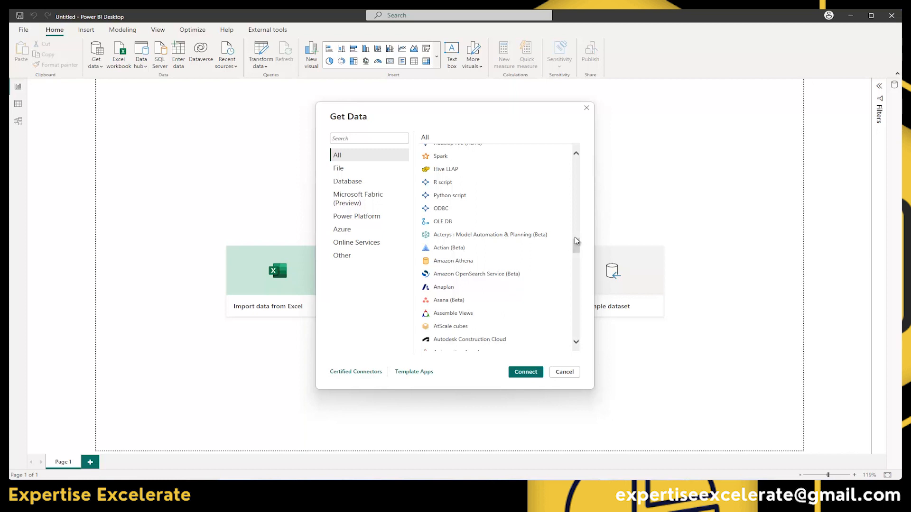
left_click(341, 139)
type("ora")
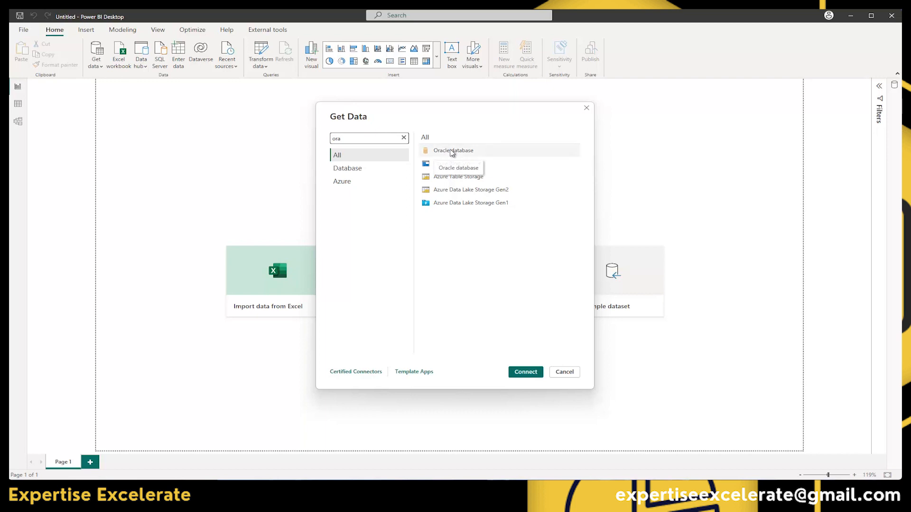
left_click(403, 138)
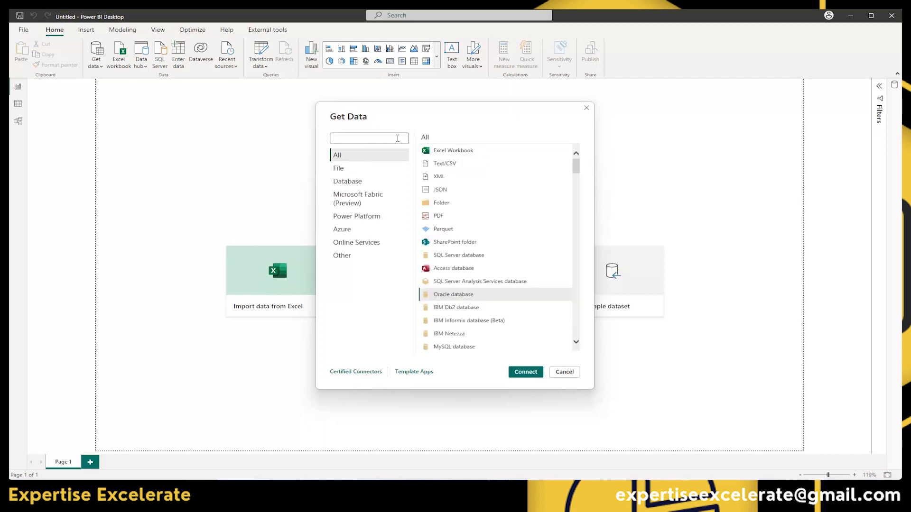
- View the data source connectors in the File, Azure and Other categories and close the connector list
left_click(340, 172)
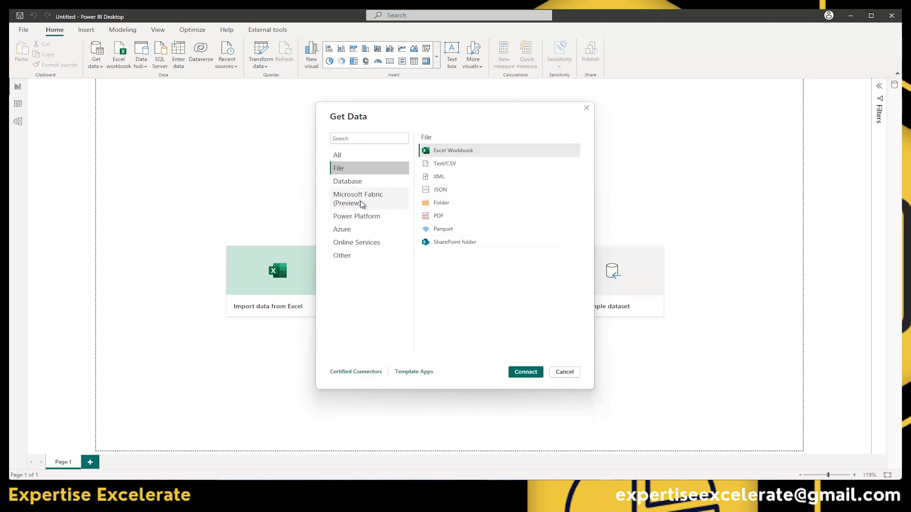
left_click(348, 231)
left_click(351, 256)
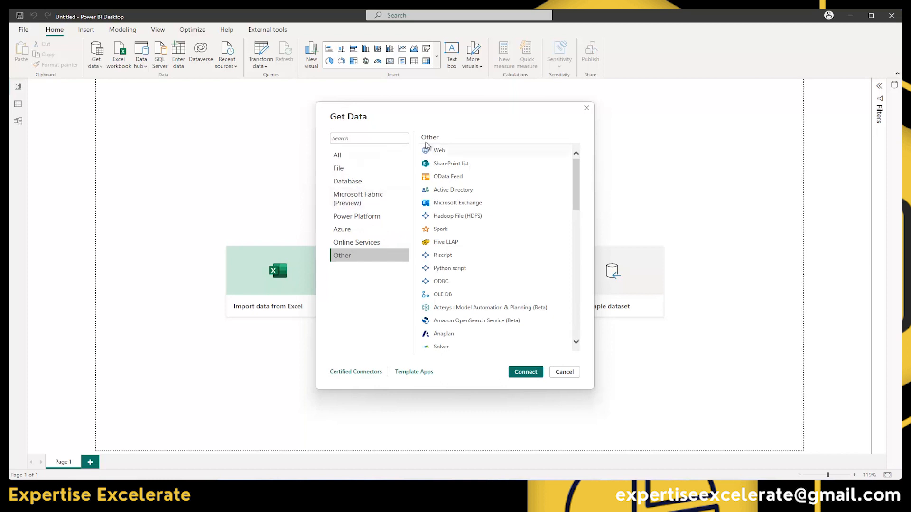
left_click(587, 109)
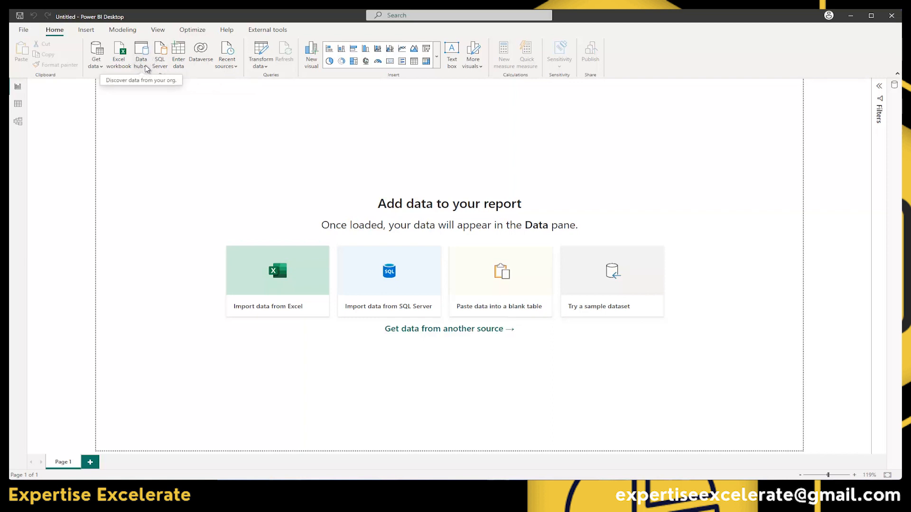
- Look through the OneLake data hub options, the common data sources and the complete Get Data connector list
left_click(147, 69)
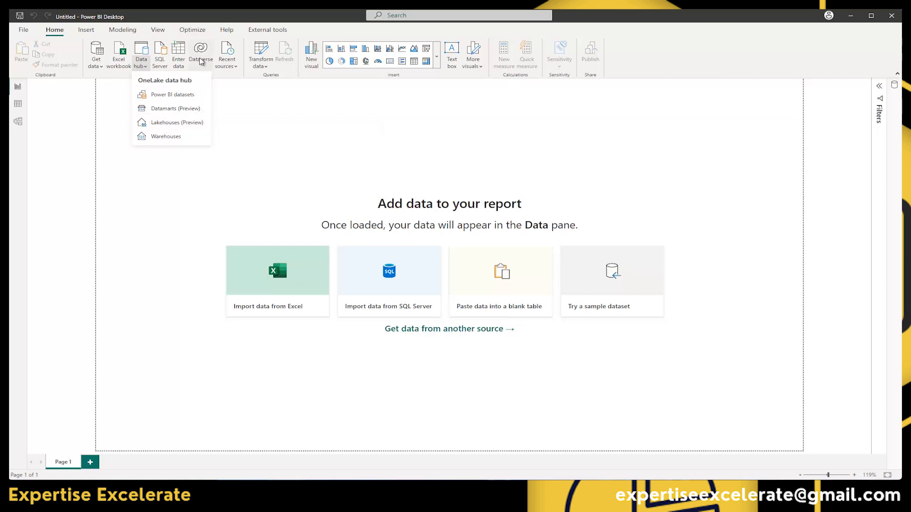
left_click(235, 98)
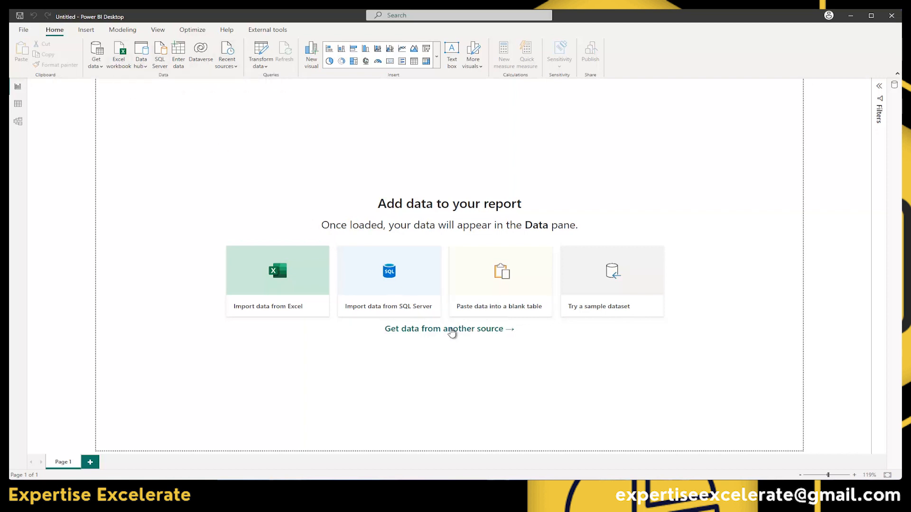
left_click(96, 65)
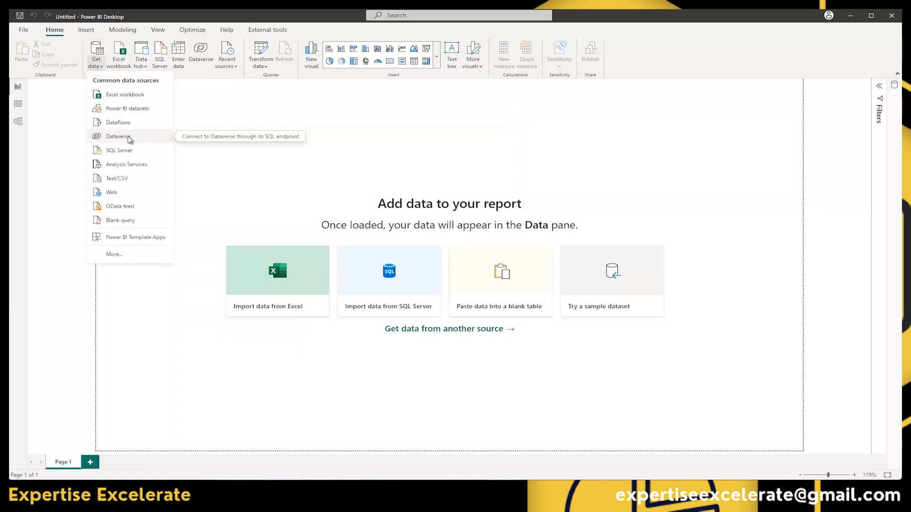
left_click(114, 254)
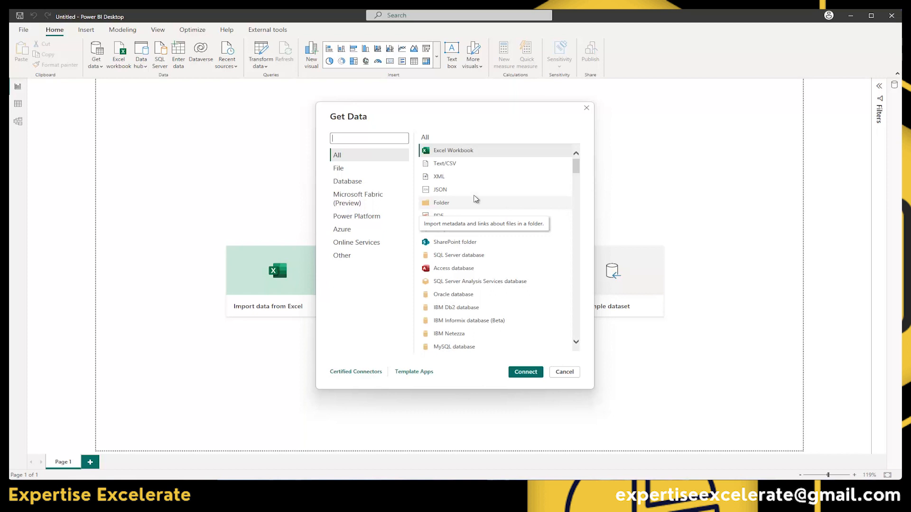
left_click(587, 109)
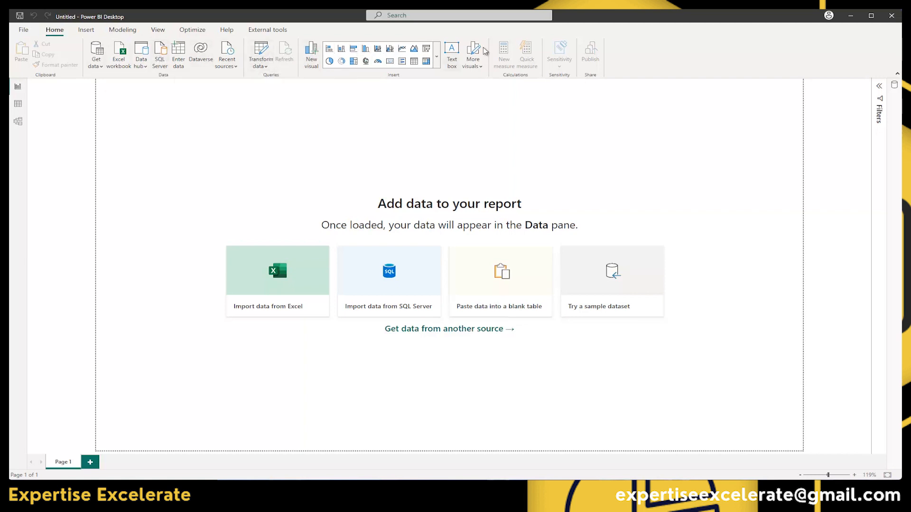
- Collapse the ribbon to its compact layout and expand it back to full size
left_click(896, 76)
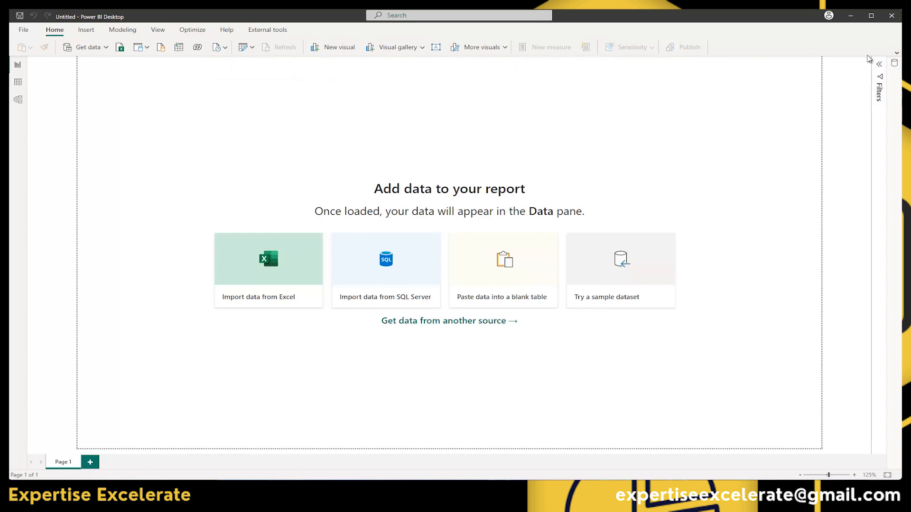
left_click(896, 52)
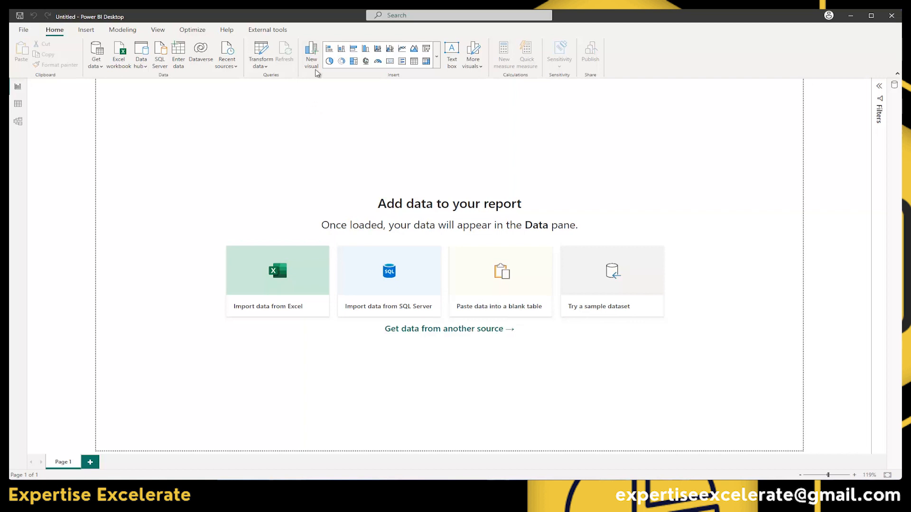
- Insert an empty stacked column chart, delete it, and view the full gallery of visual types
left_click(311, 56)
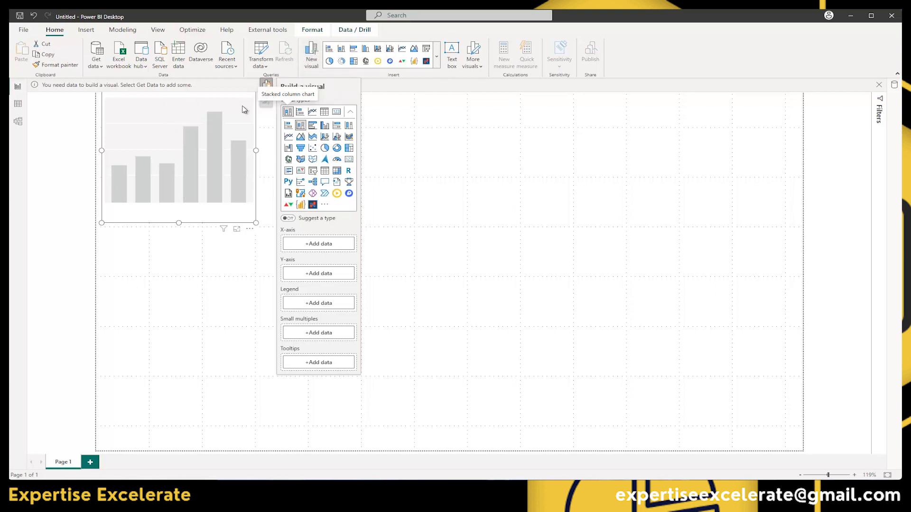
key("Delete")
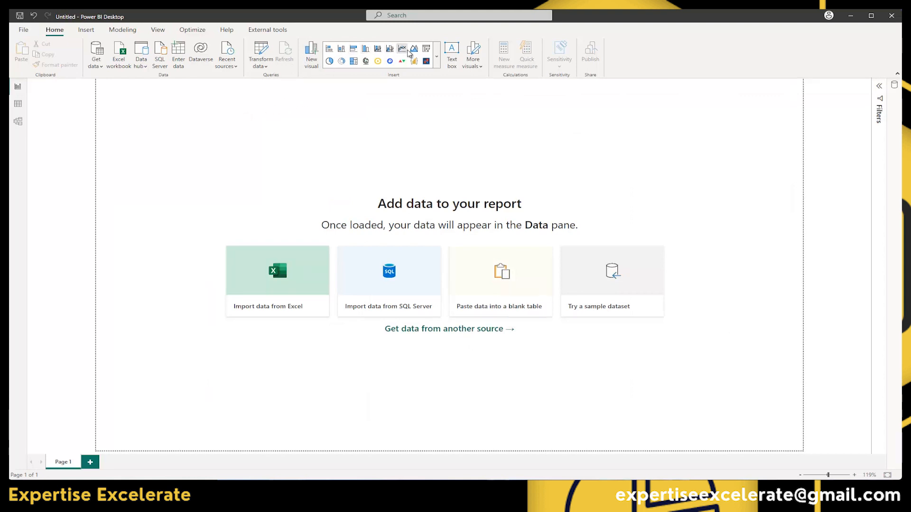
left_click(437, 58)
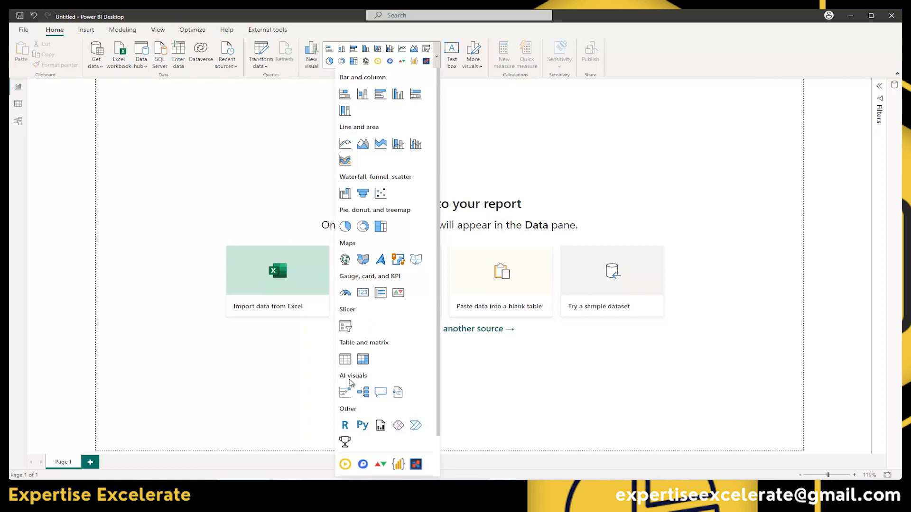
left_click(498, 373)
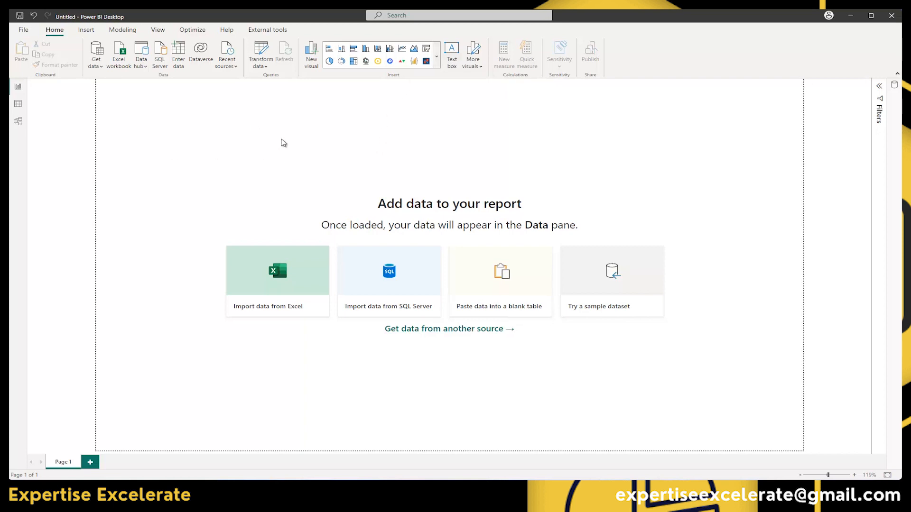
- Add a text box to the report page reading "Hello welcome to Power BI"
left_click(451, 57)
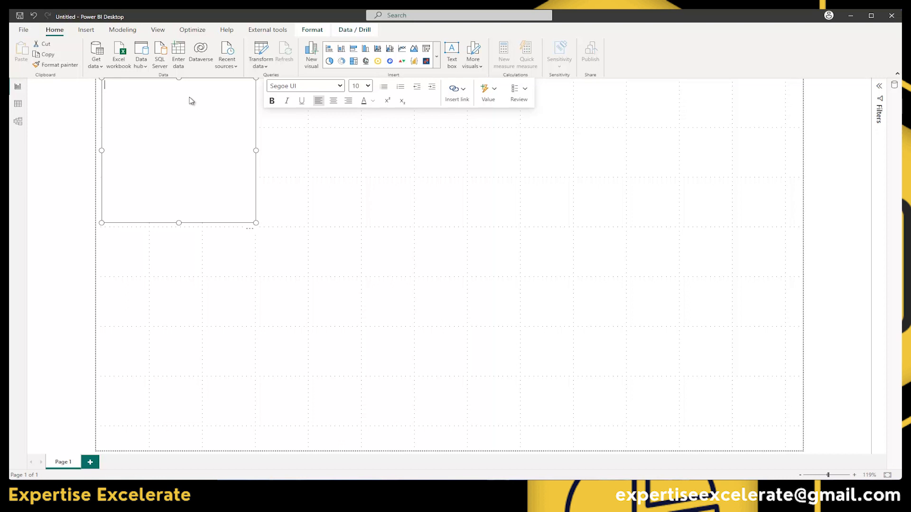
type("Hello welcome to Power BI")
- Format all of the text box's text as bold in the DIN font at size 20
key("ctrl+a")
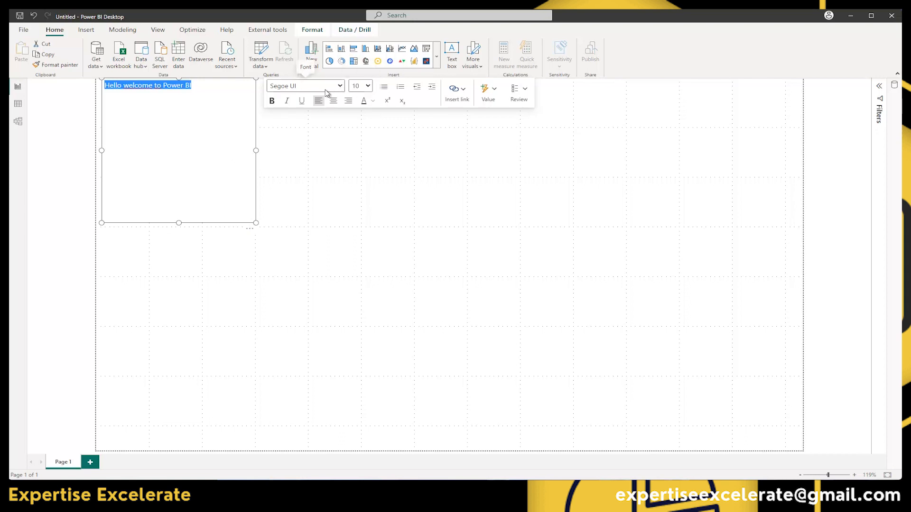
left_click(272, 101)
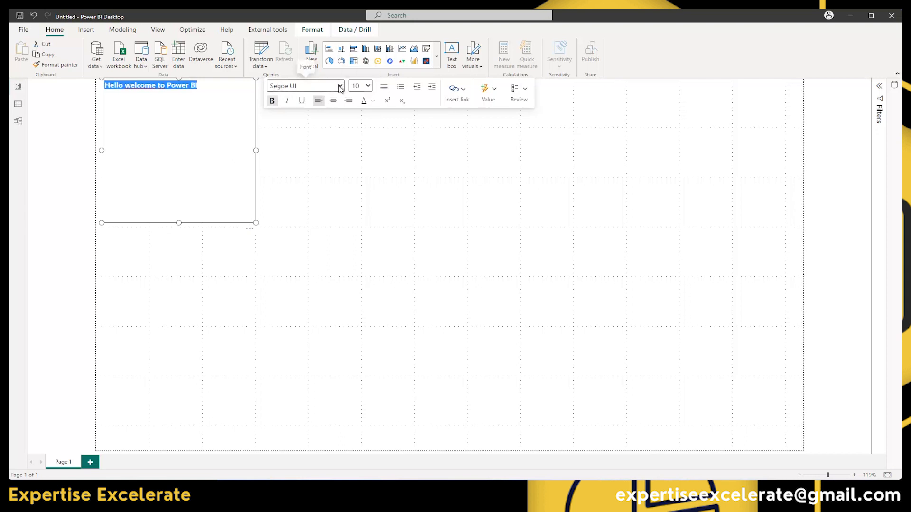
left_click(337, 88)
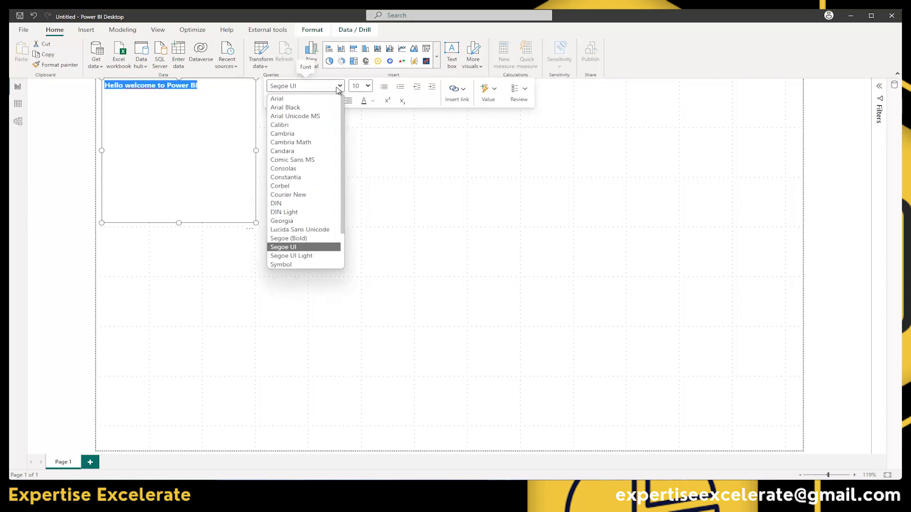
left_click(304, 204)
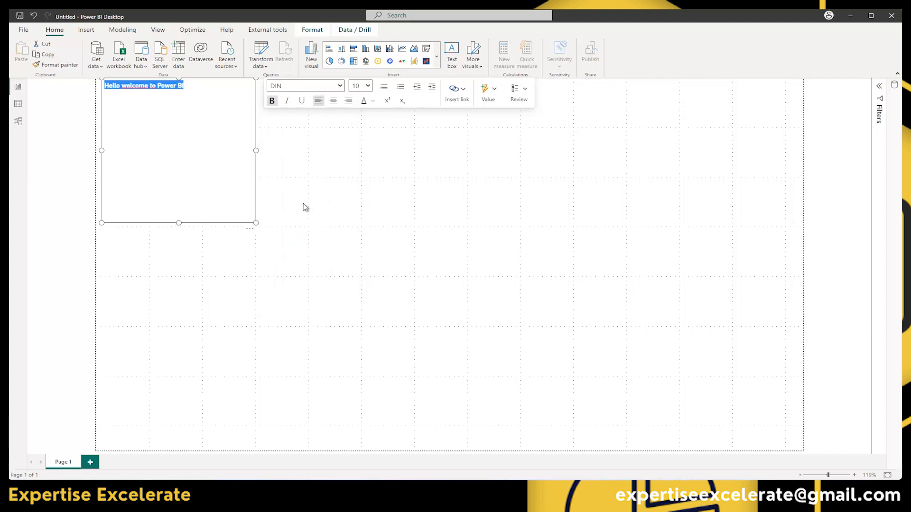
left_click(367, 87)
left_click(356, 177)
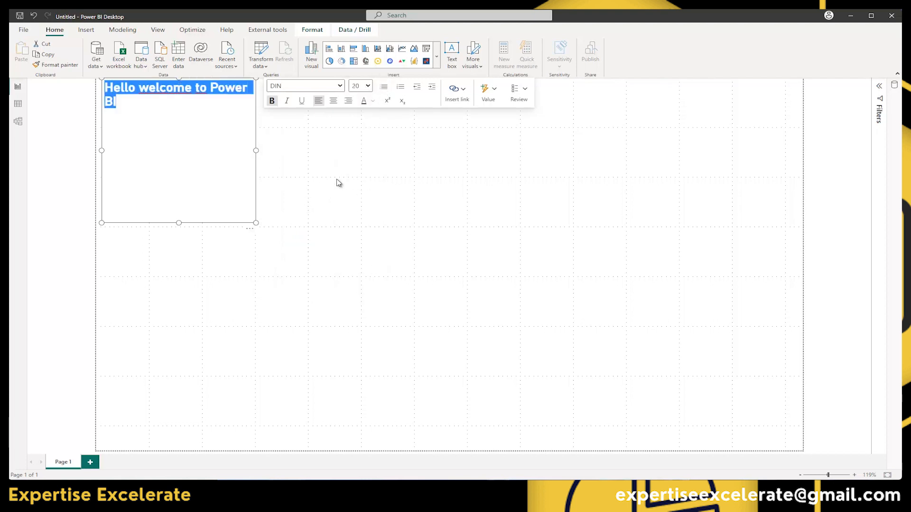
- Make the text box wider and shorter so its text fits one line, and move it to the upper middle of the page
left_click_drag(256, 222, 306, 179)
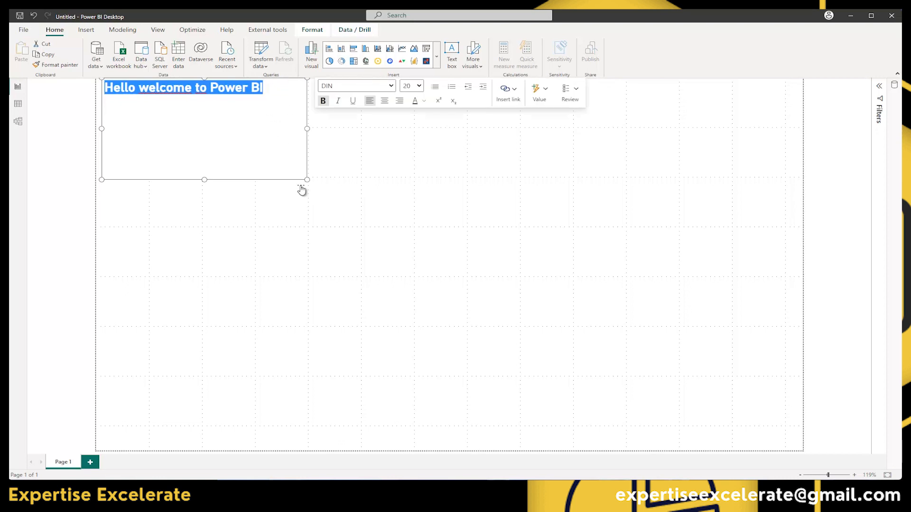
left_click_drag(301, 190, 454, 212)
left_click(456, 106)
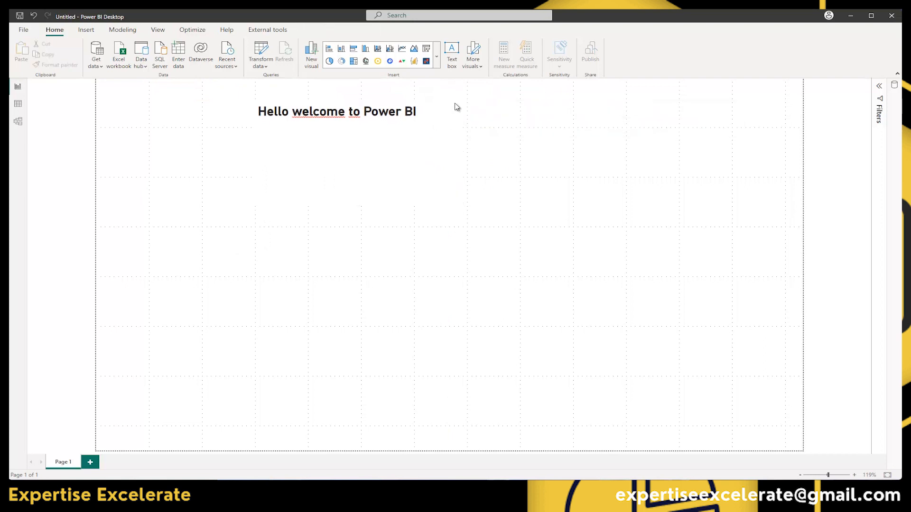
left_click(434, 107)
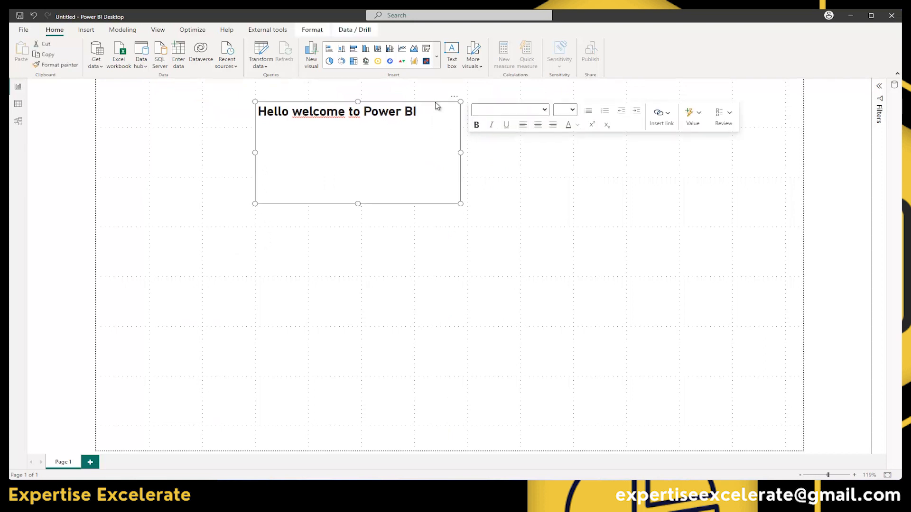
left_click_drag(434, 107, 488, 102)
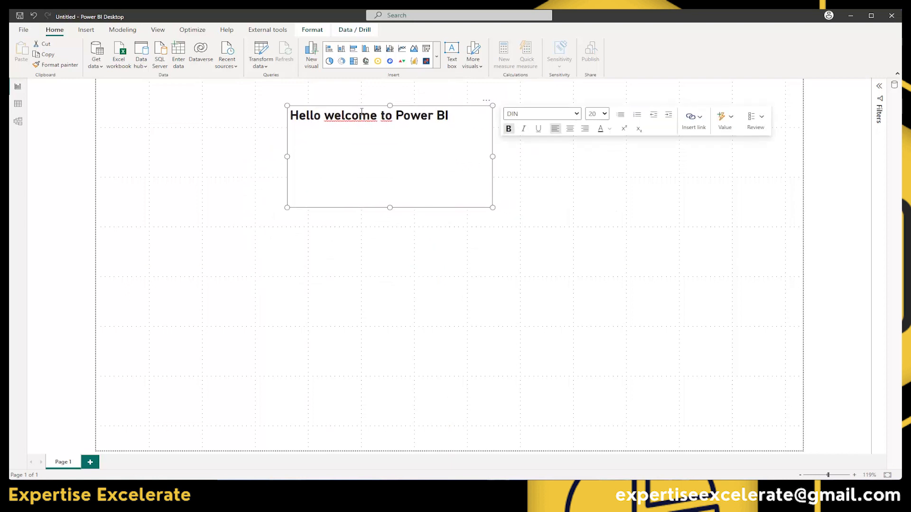
- Center the "Hello welcome to Power BI" text horizontally within its text box
key("ctrl+a")
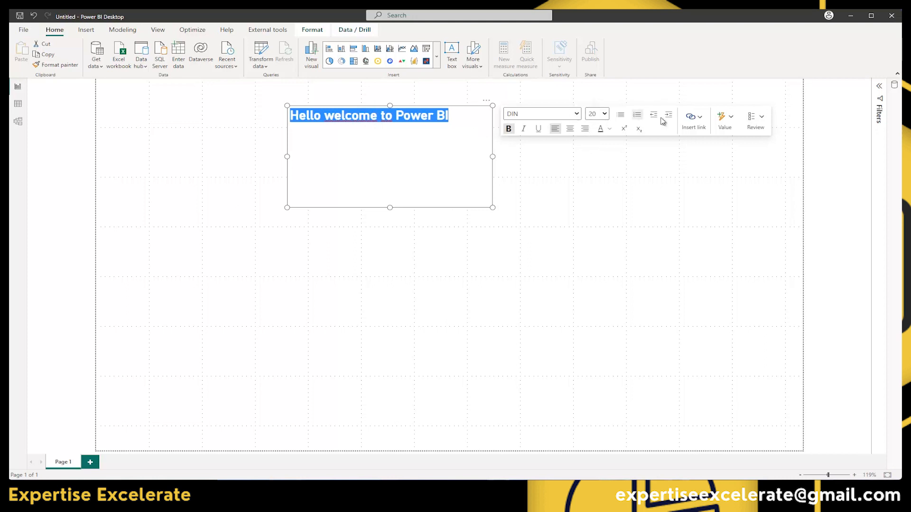
left_click(570, 129)
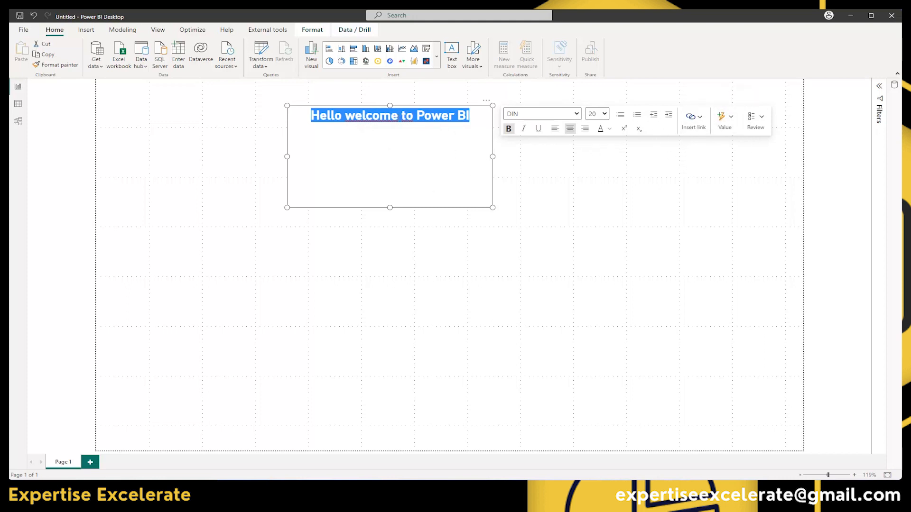
left_click(358, 167)
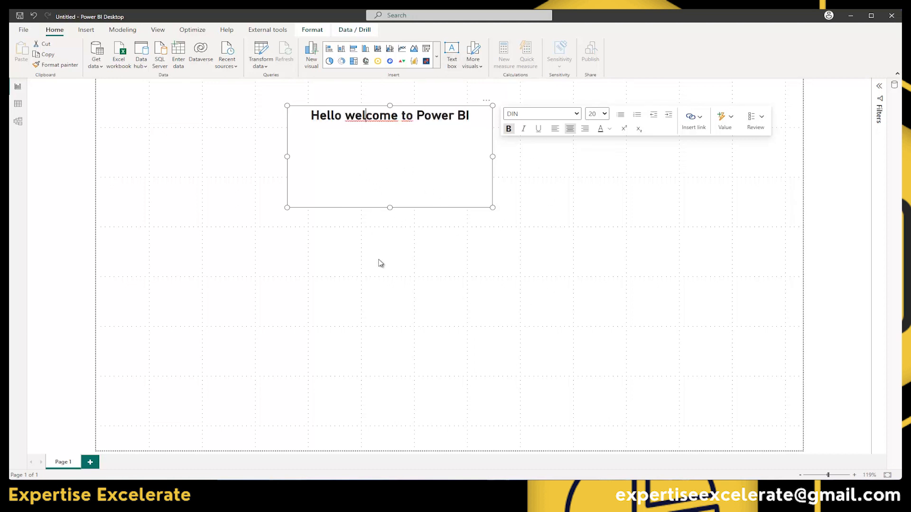
- Deselect the text box and examine the full gallery of available visual types
left_click(400, 252)
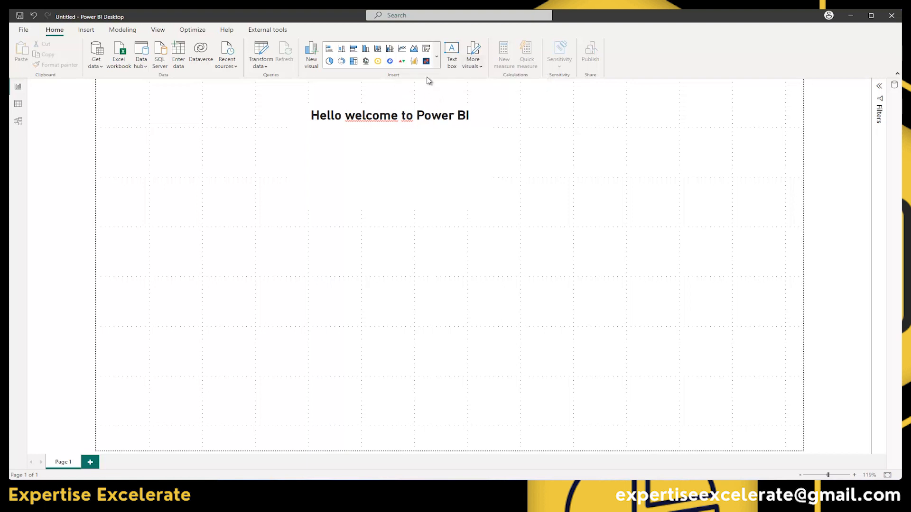
left_click(437, 59)
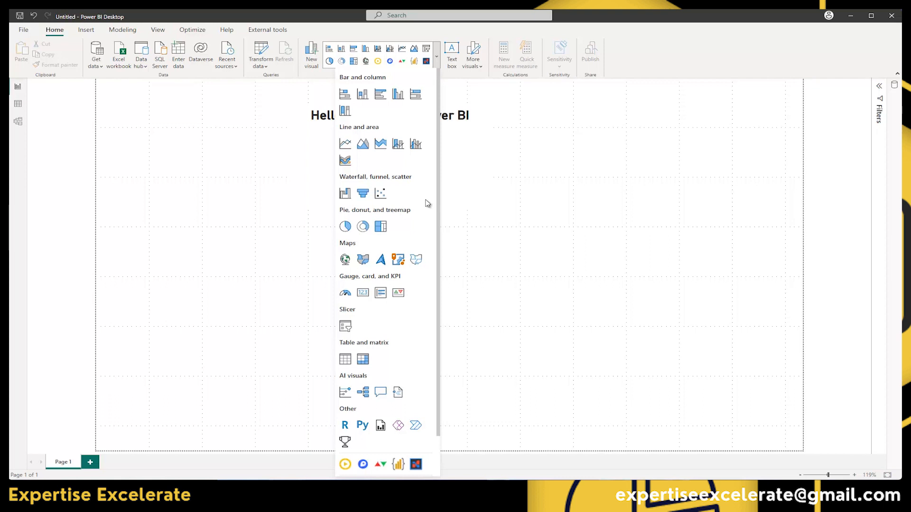
left_click(526, 207)
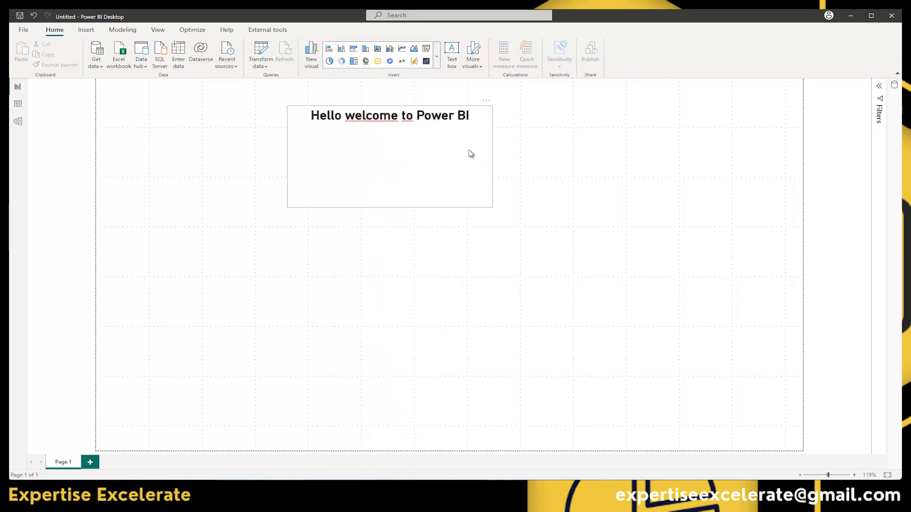
- Examine the file picker for importing a custom visual from local files, and leave it without importing anything
left_click(476, 69)
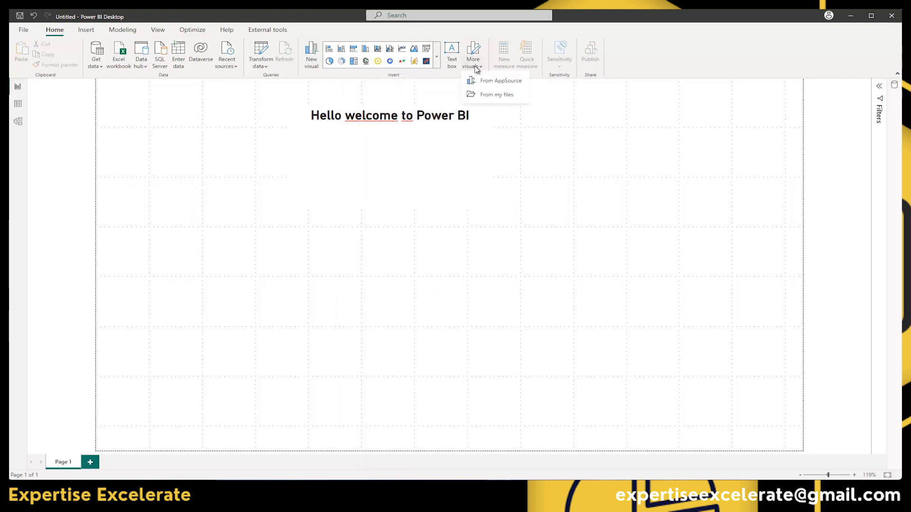
left_click(492, 98)
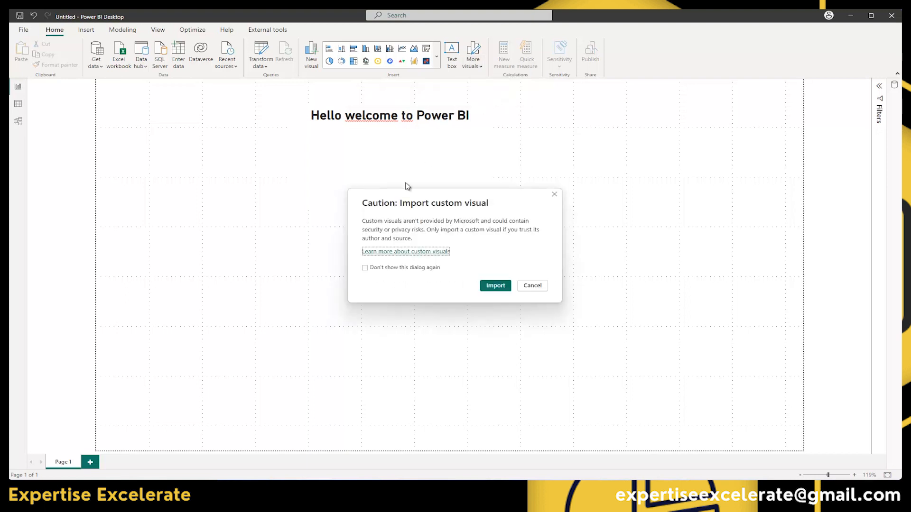
left_click(493, 286)
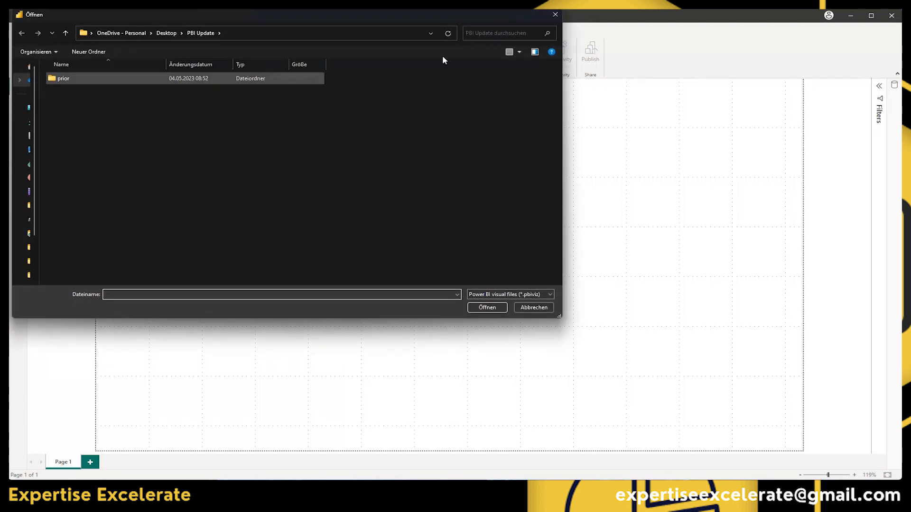
left_click(554, 14)
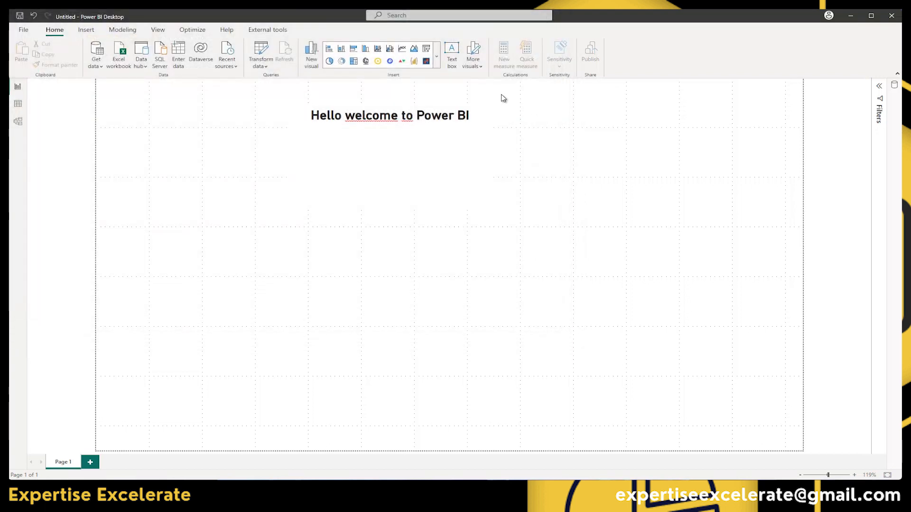
- Open the AppSource visuals catalogue and look through its filter categories
left_click(478, 68)
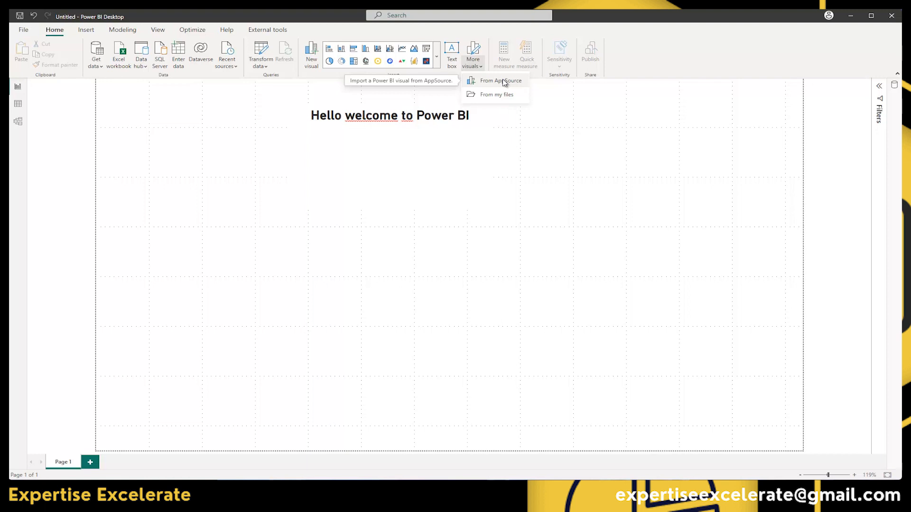
left_click(493, 83)
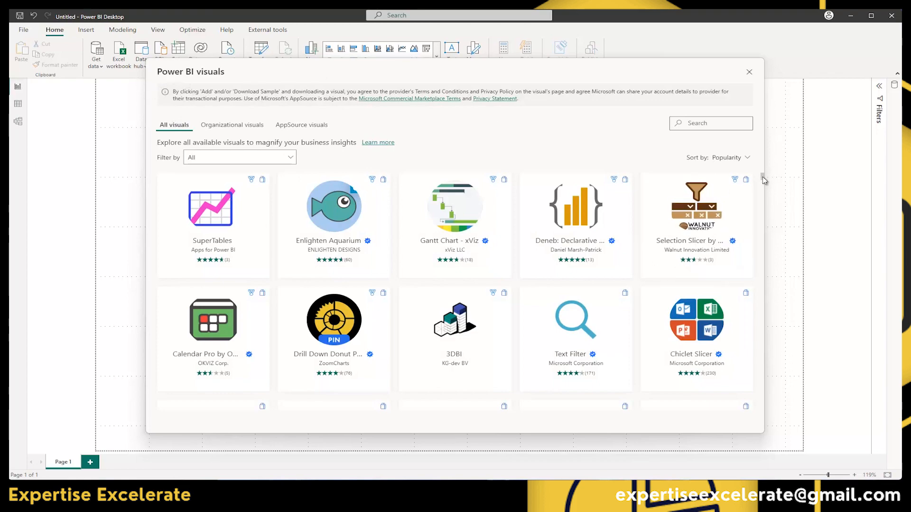
mouse_move(761, 177)
left_mouse_down()
mouse_move(763, 228)
mouse_move(758, 177)
left_mouse_up()
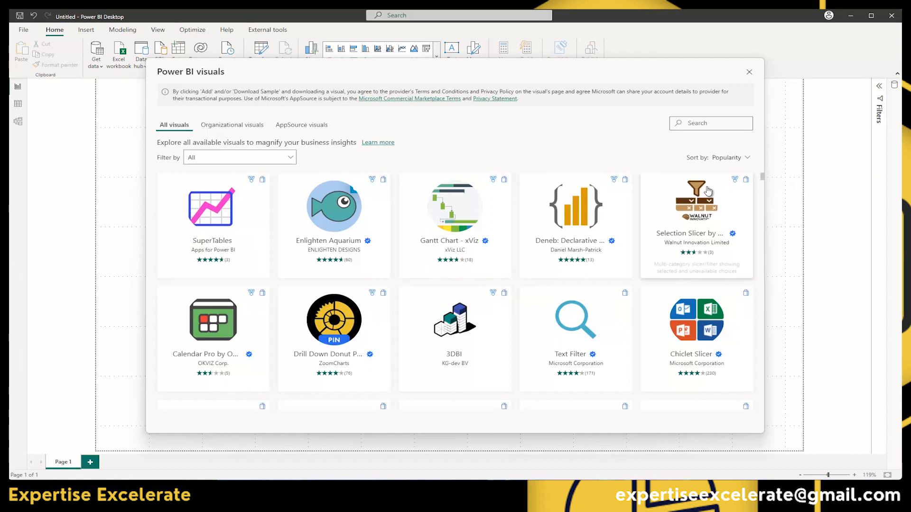
left_click(290, 158)
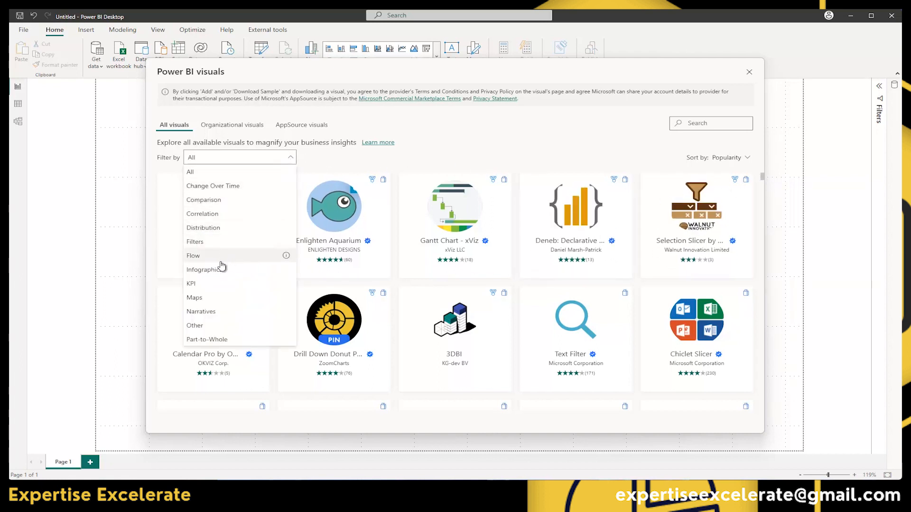
left_click(514, 130)
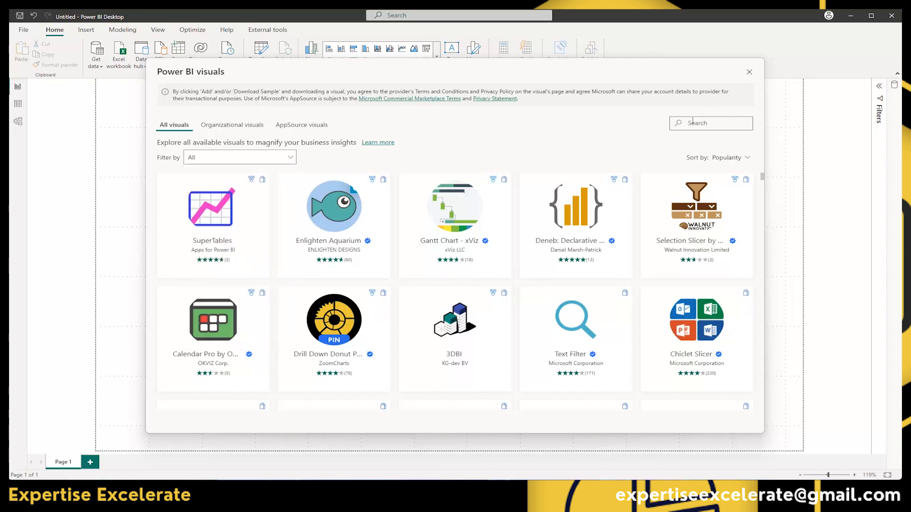
- Sort the AppSource visuals by Power BI Certified
left_click(747, 159)
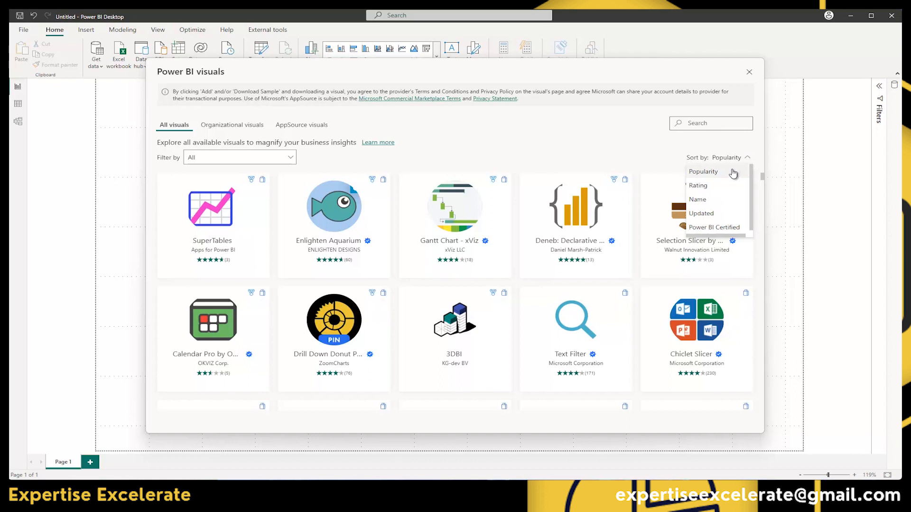
left_click(711, 229)
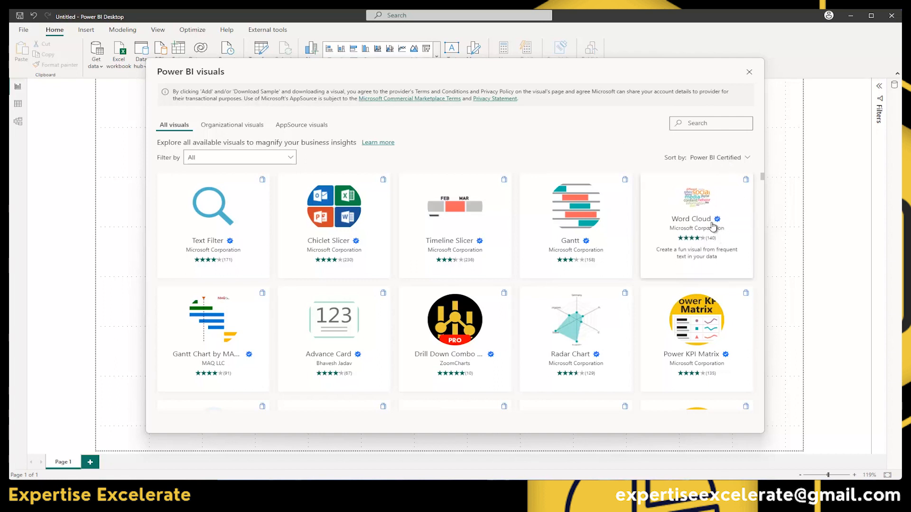
left_click(714, 158)
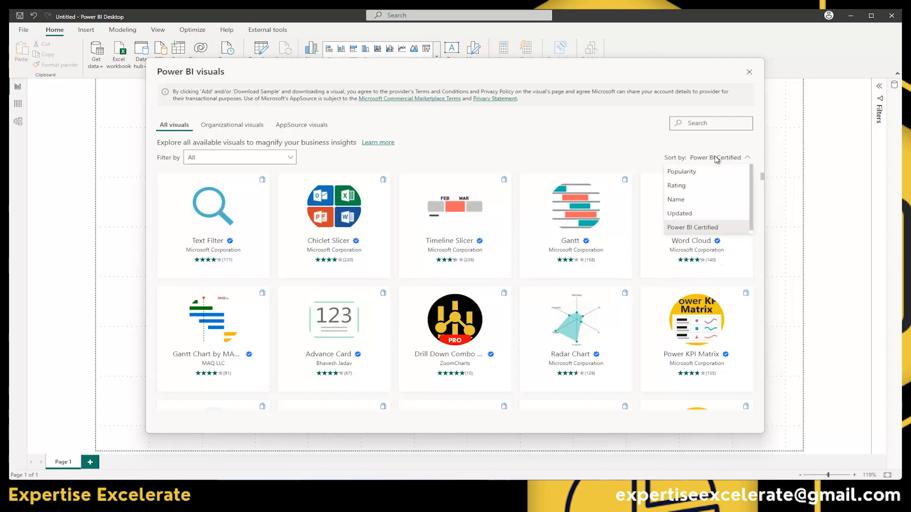
left_click(578, 152)
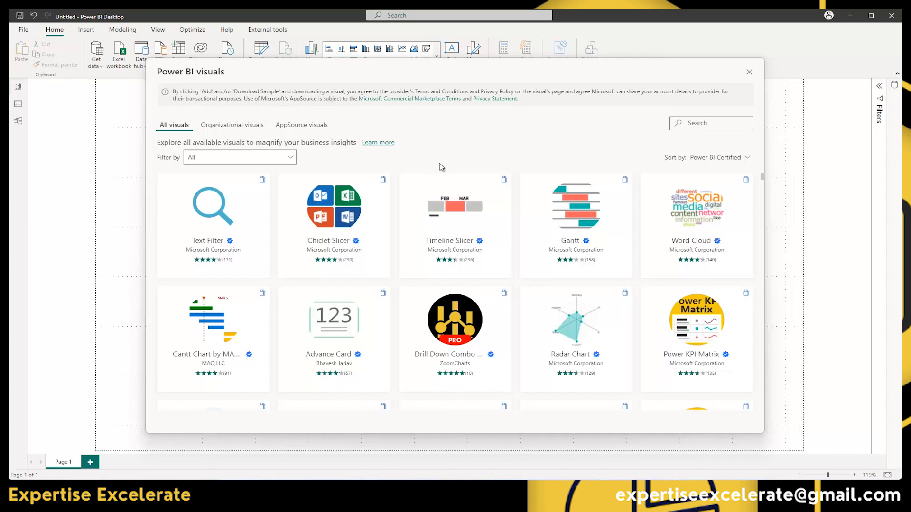
- Add the Chiclet Slicer visual by Microsoft Corporation from AppSource to the report
mouse_move(356, 219)
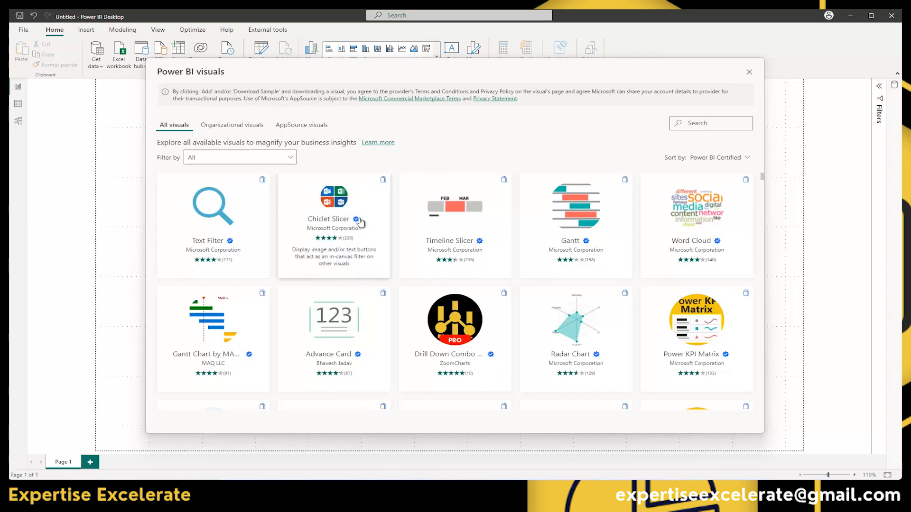
left_click(335, 203)
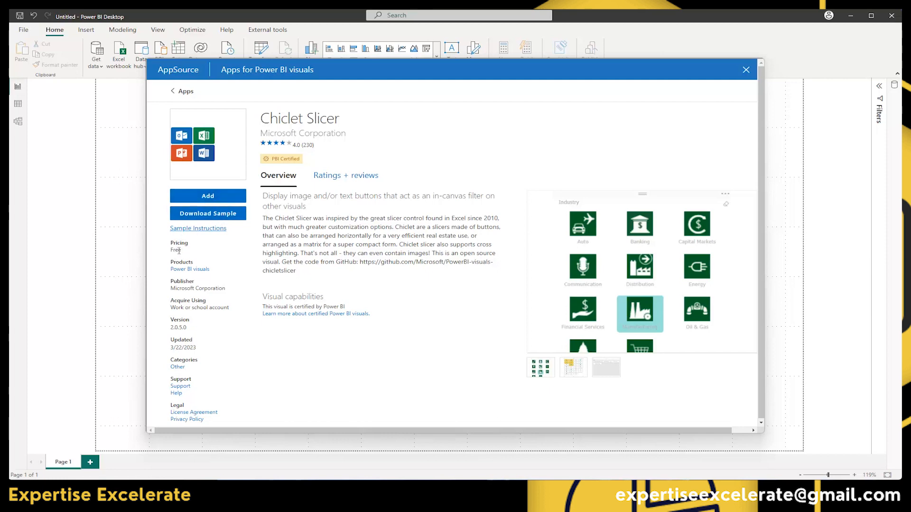
left_click(206, 196)
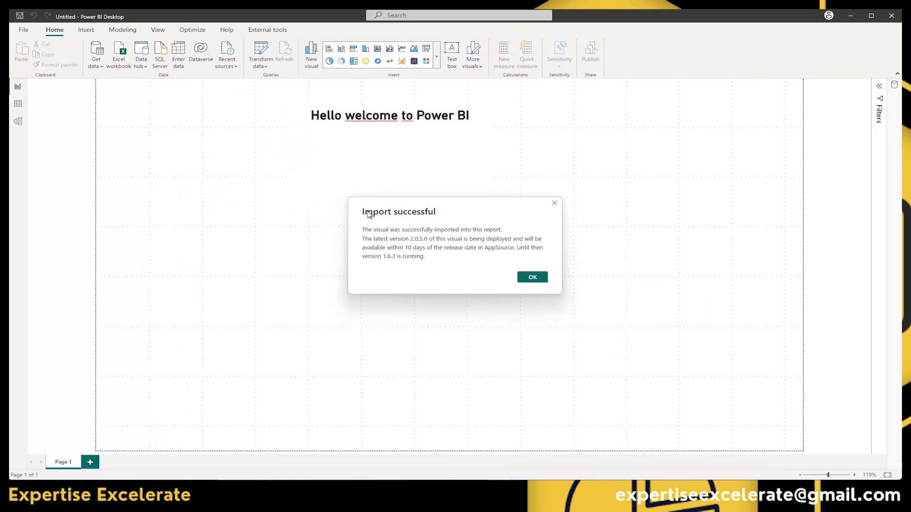
left_click(533, 277)
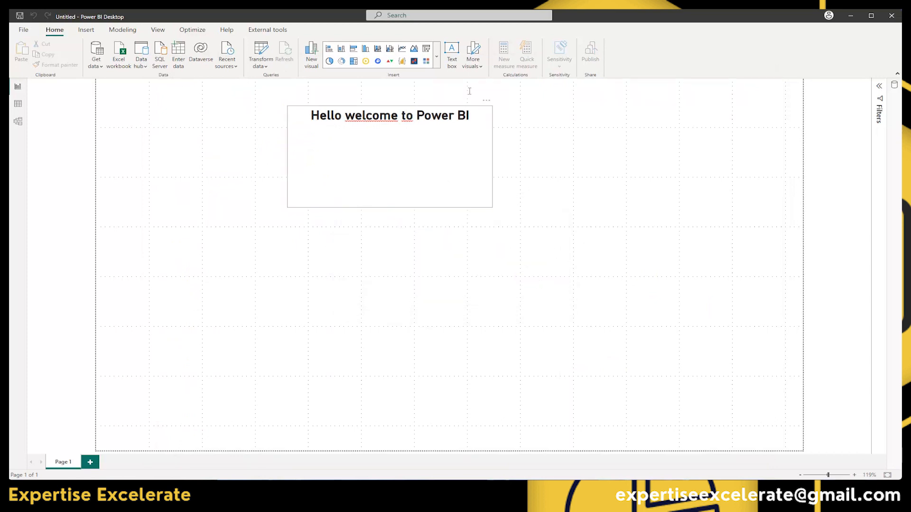
- Check the end of the visuals gallery for the imported Chiclet Slicer
left_click(436, 61)
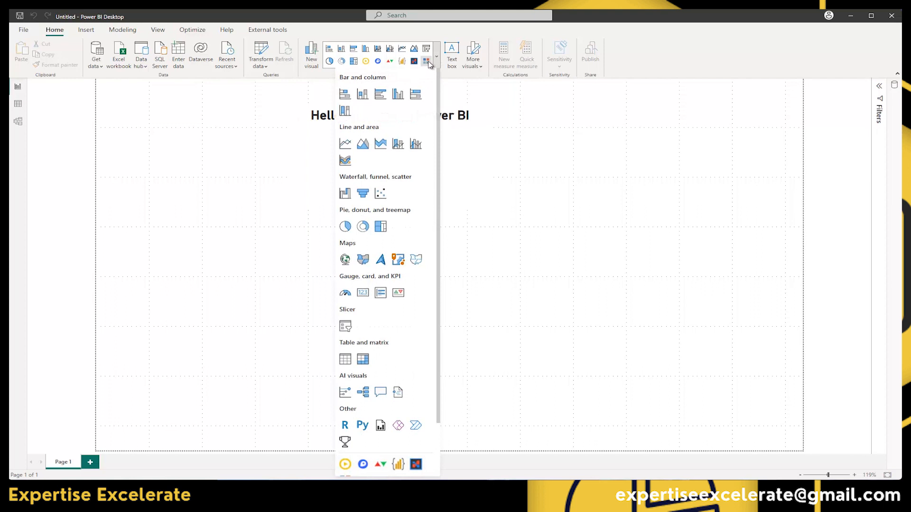
scroll(420, 93, "down", 2)
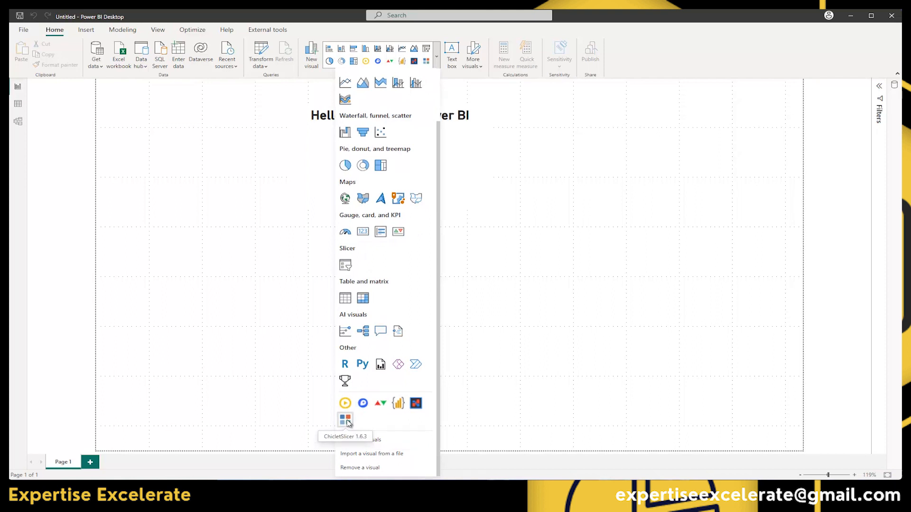
left_click(569, 166)
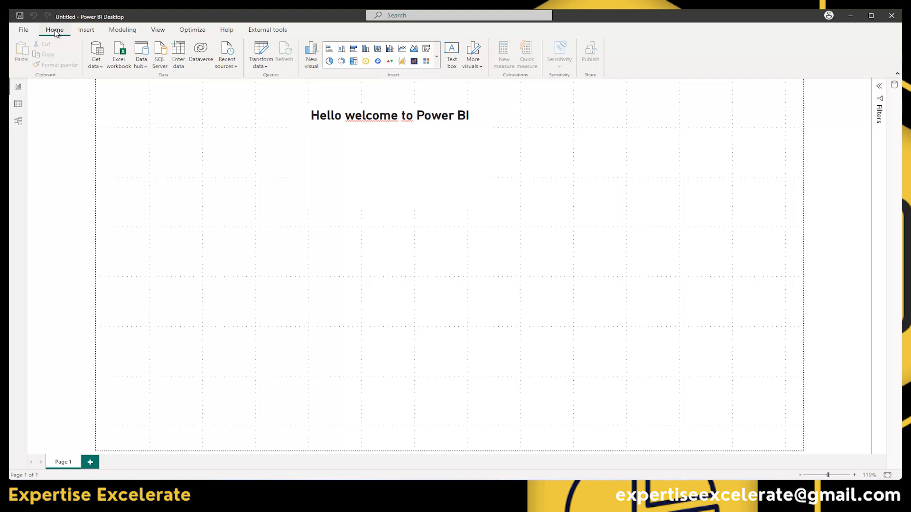
- Insert an empty stacked bar chart on the report page and delete it again
left_click(87, 33)
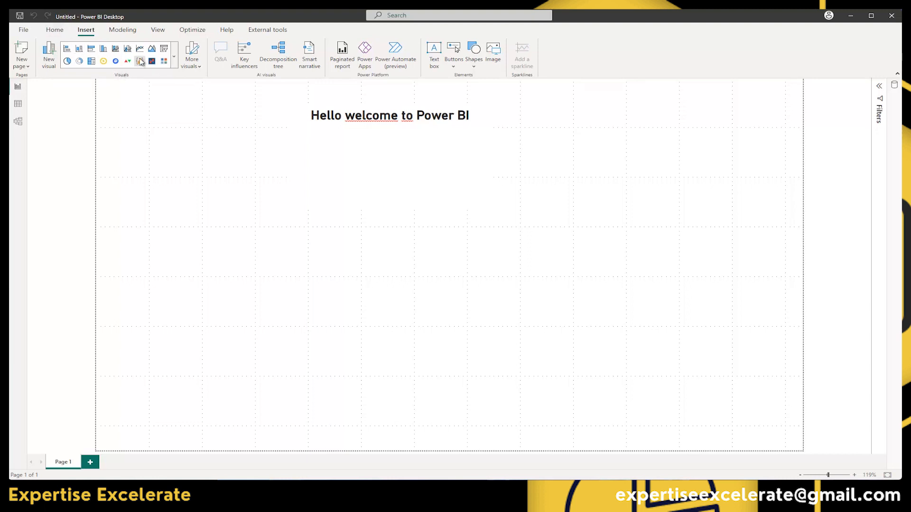
left_click(67, 48)
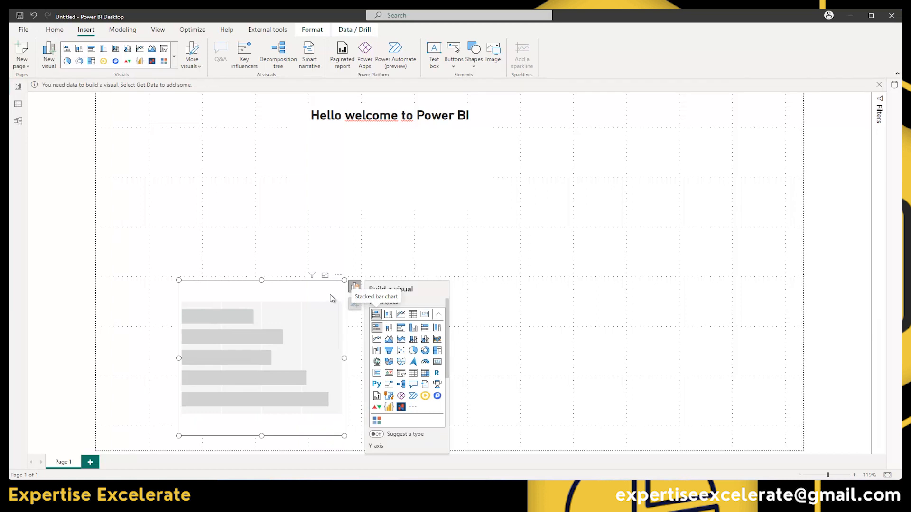
key("Delete")
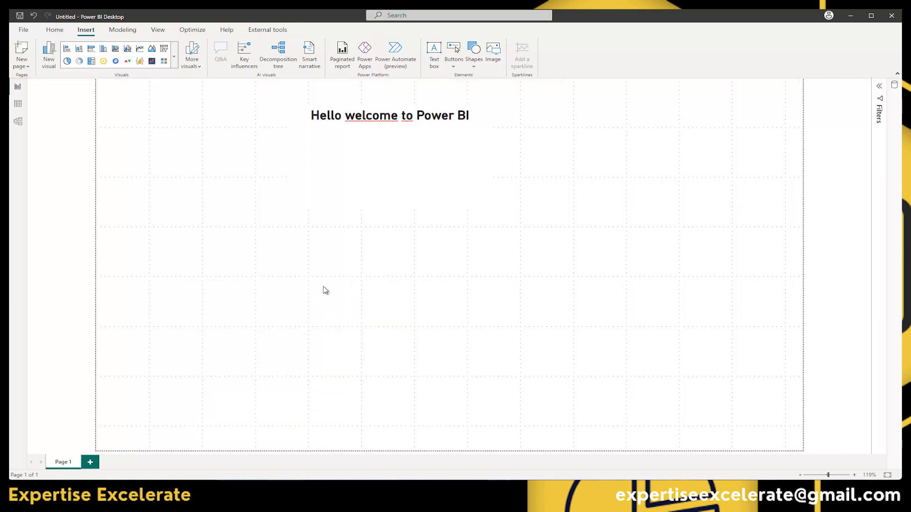
left_click(54, 30)
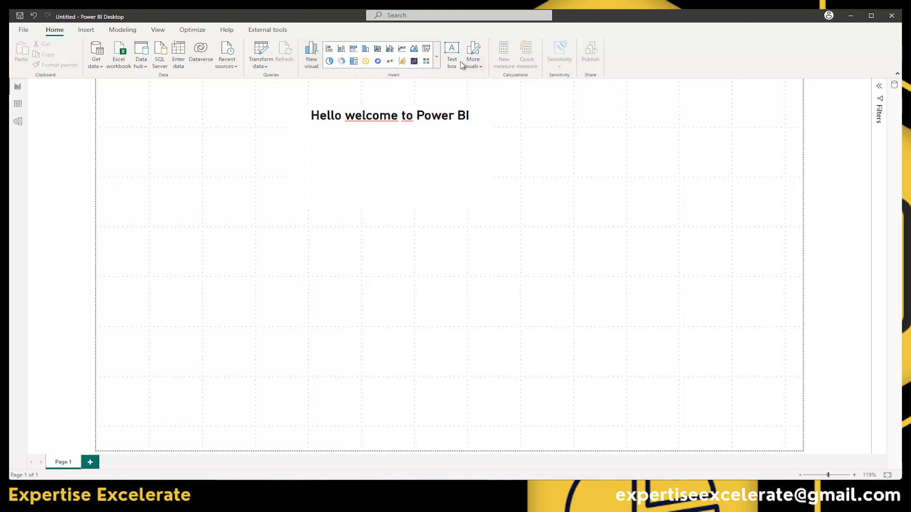
left_click(84, 32)
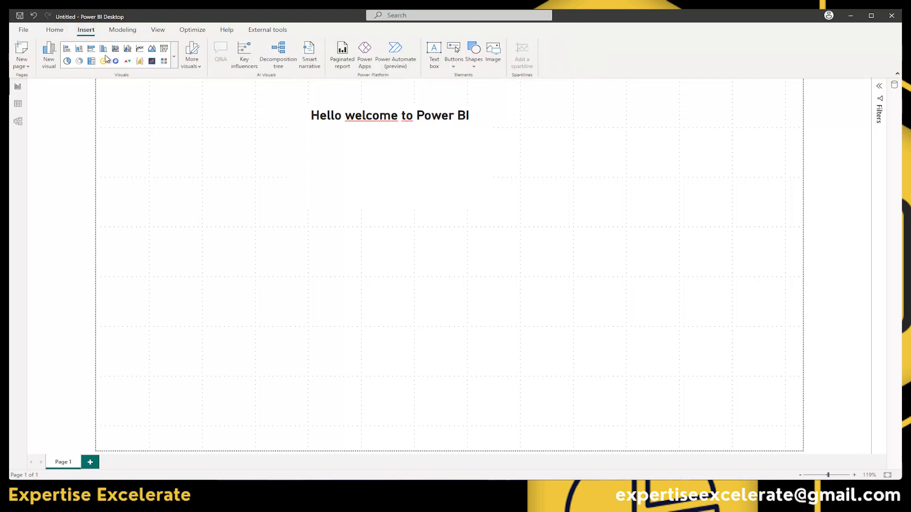
left_click(192, 63)
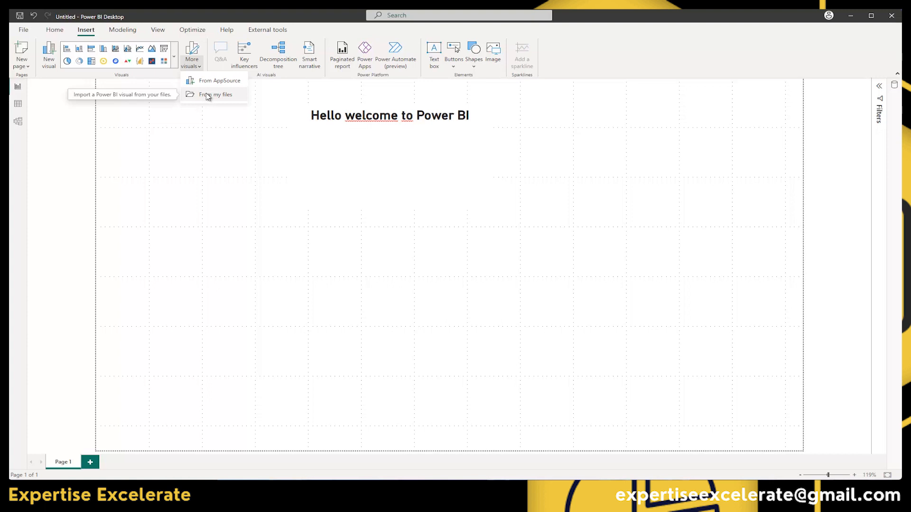
left_click(225, 135)
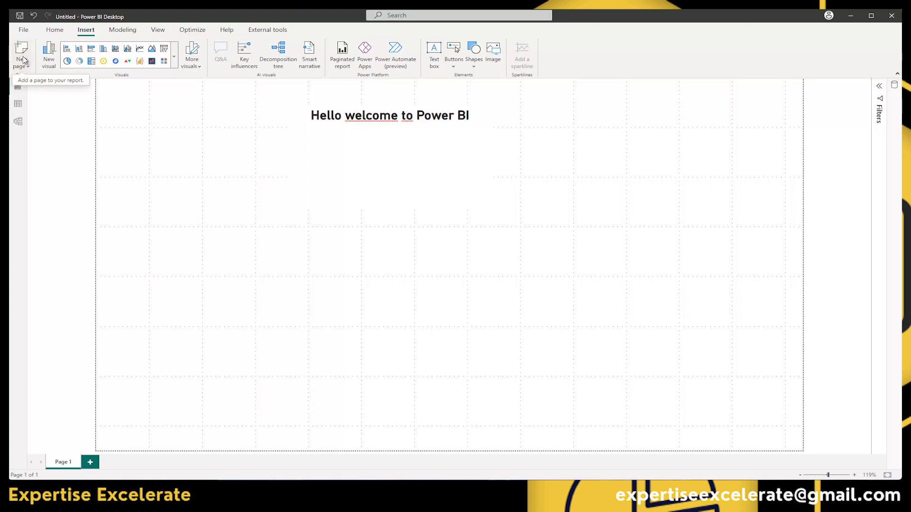
- Rename the report page "Page 1" as "Start"
double_click(66, 462)
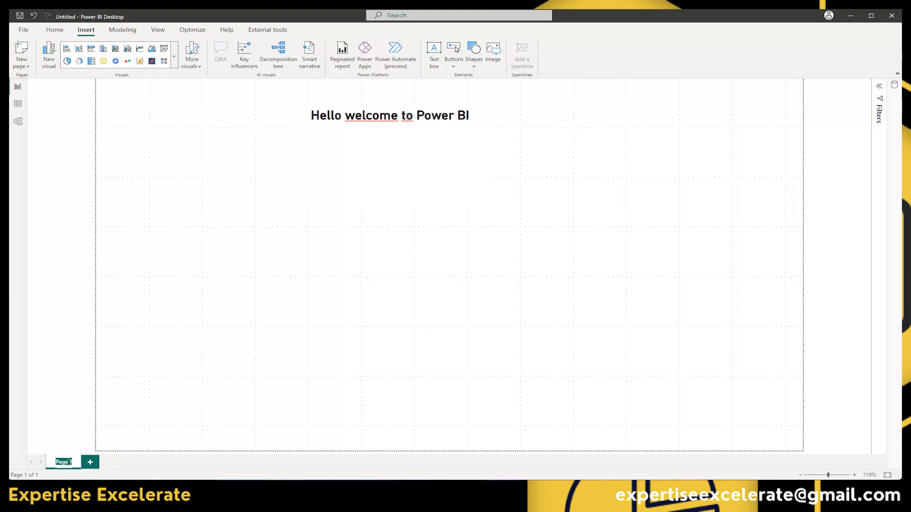
type("Start")
key("Return")
right_click(66, 466)
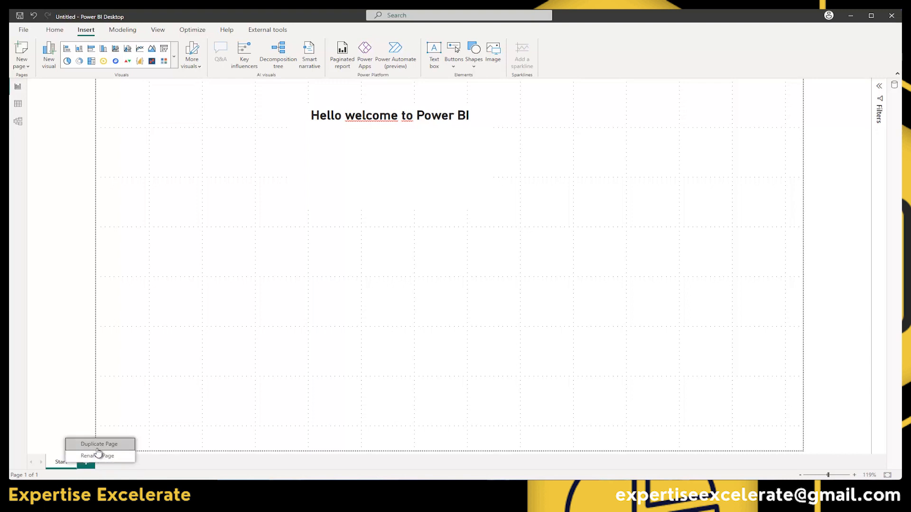
left_click(179, 367)
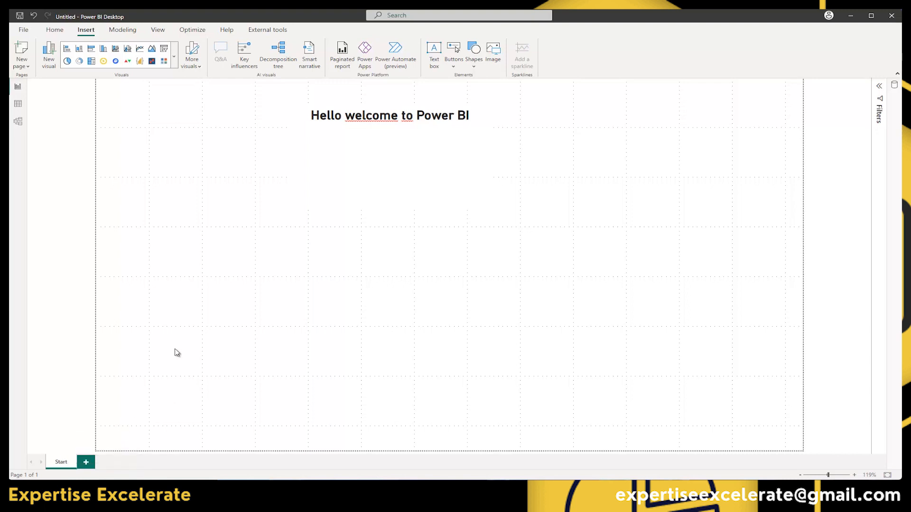
left_click(25, 66)
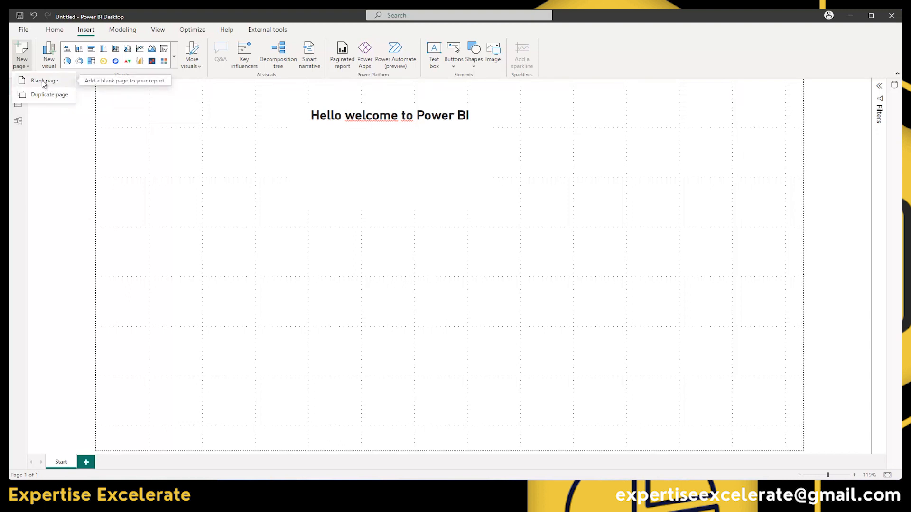
left_click(246, 176)
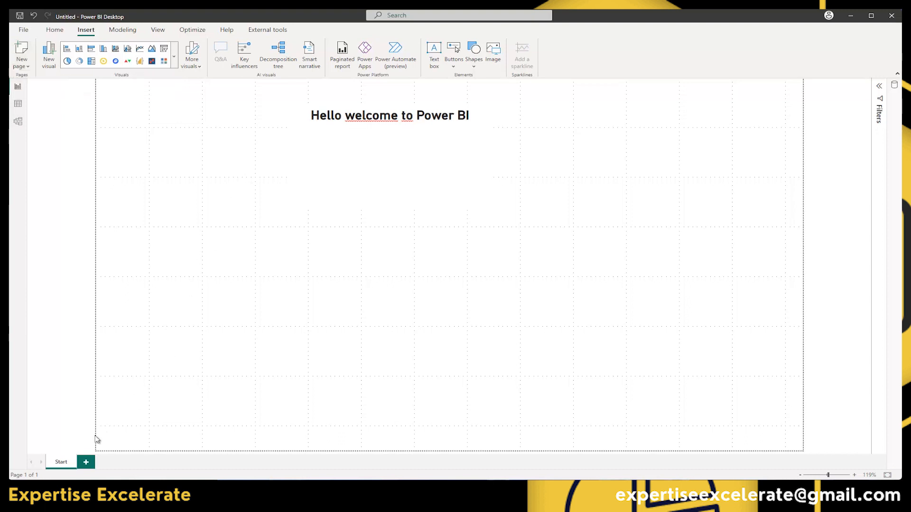
- Duplicate the Start page and replace the text box content on the copy with "Hello Page Number 2"
right_click(62, 465)
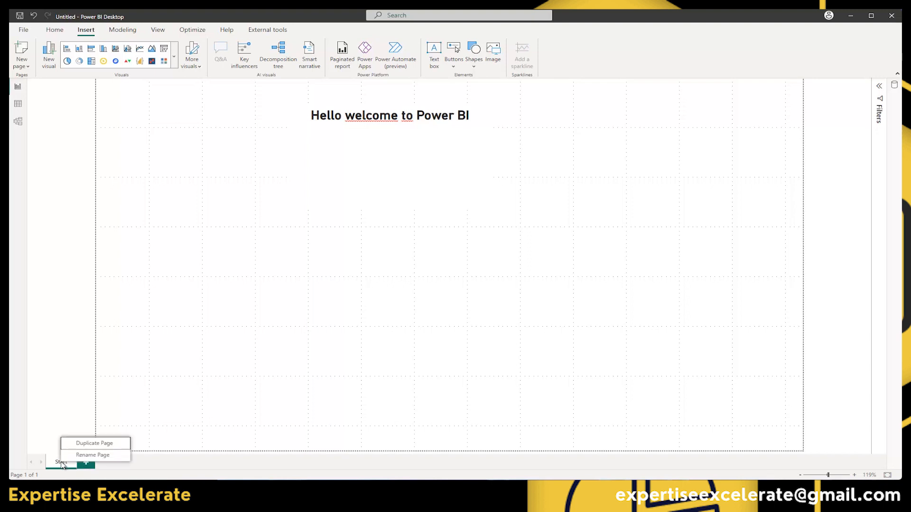
left_click(102, 452)
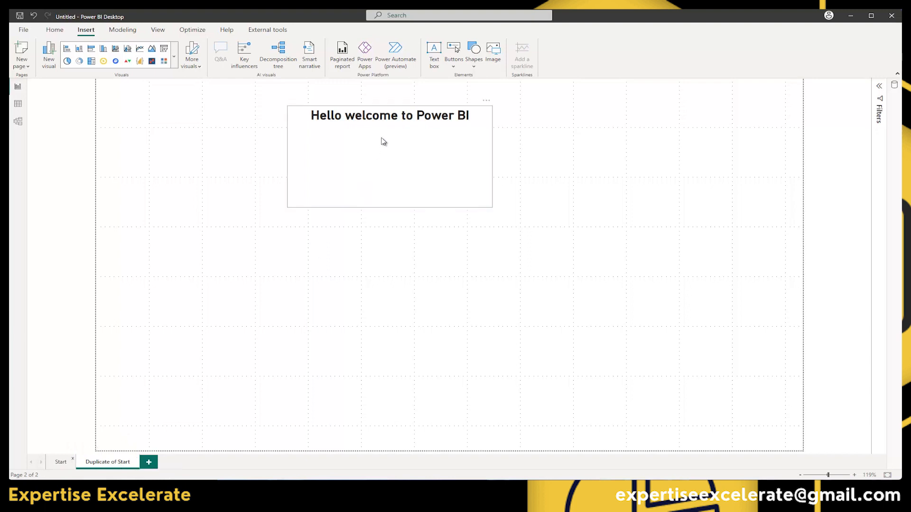
left_click(379, 115)
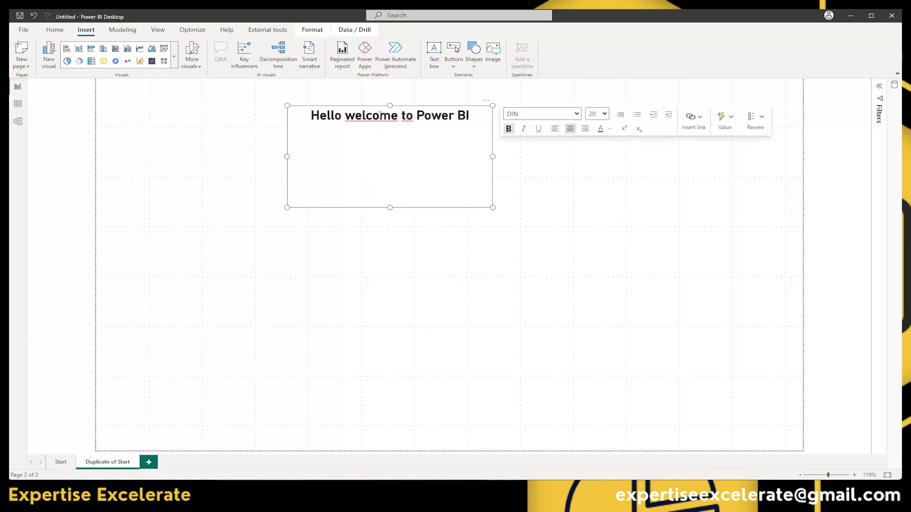
key("ctrl+a")
type("Hello ")
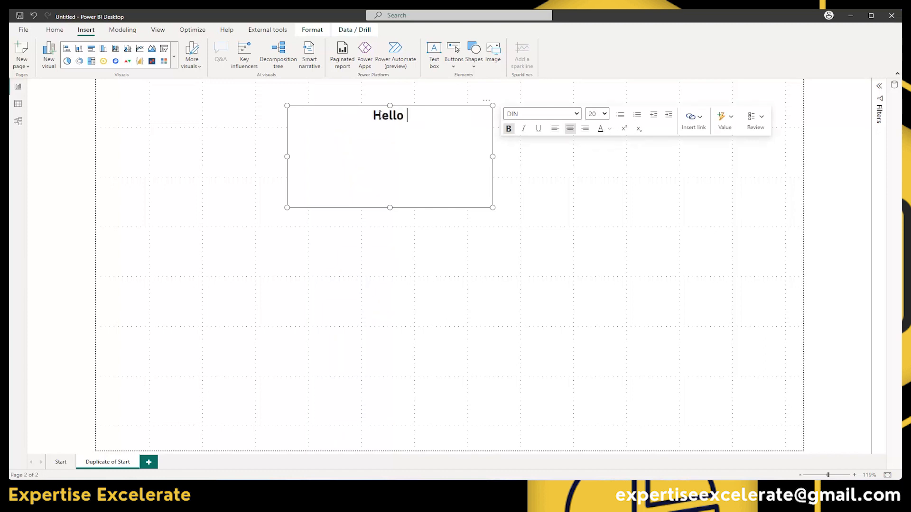
type("Page Nbr")
key("BackSpace")
key("BackSpace")
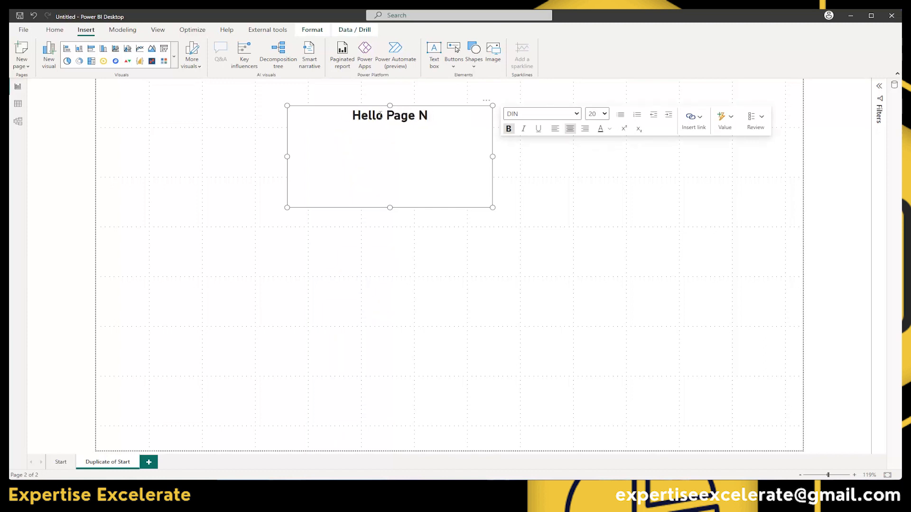
type("umber 2")
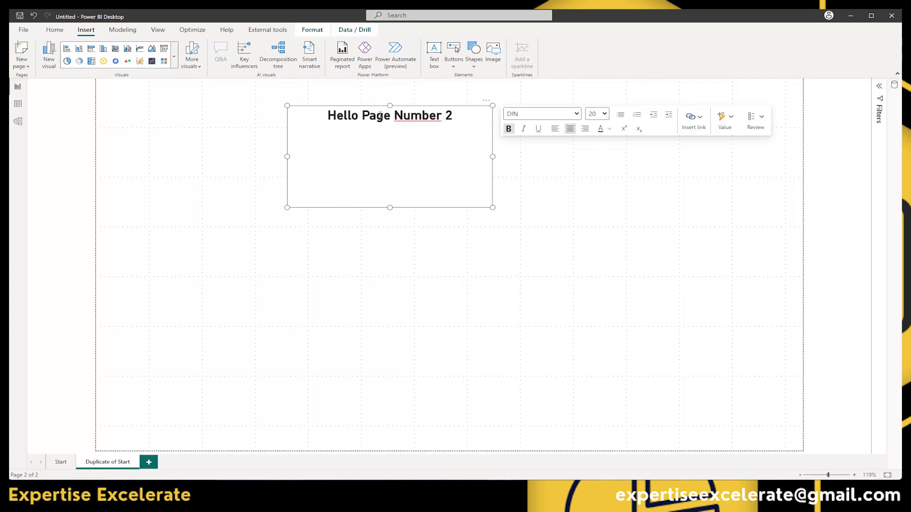
left_click(366, 280)
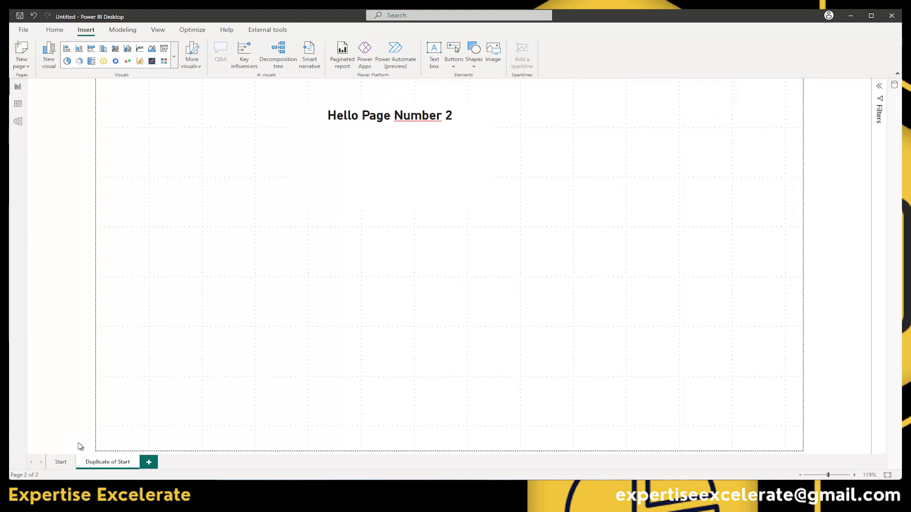
- Compare the Start page with its duplicate and rename the duplicate as "Page 2"
left_click(62, 462)
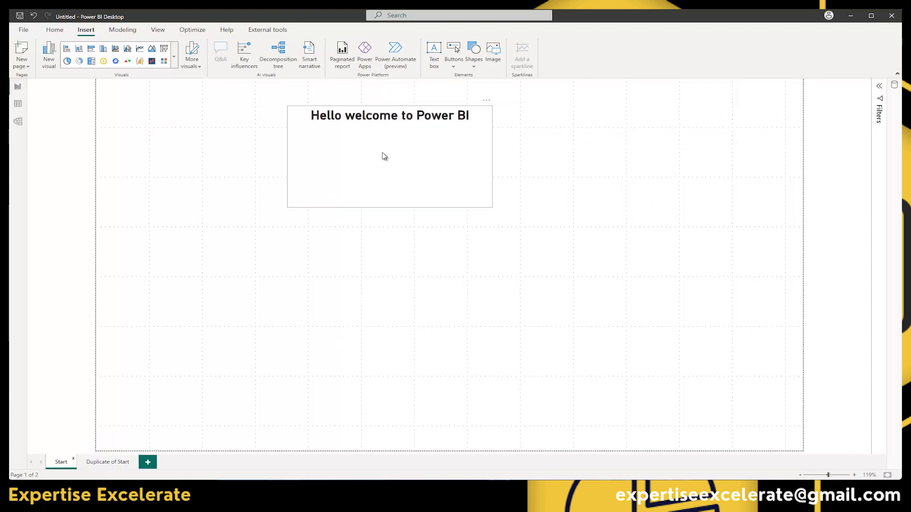
left_click(108, 462)
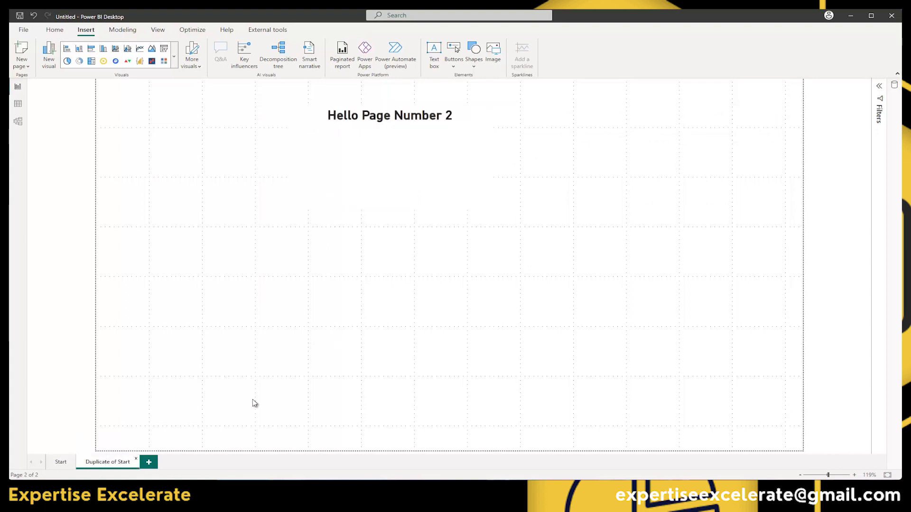
double_click(104, 461)
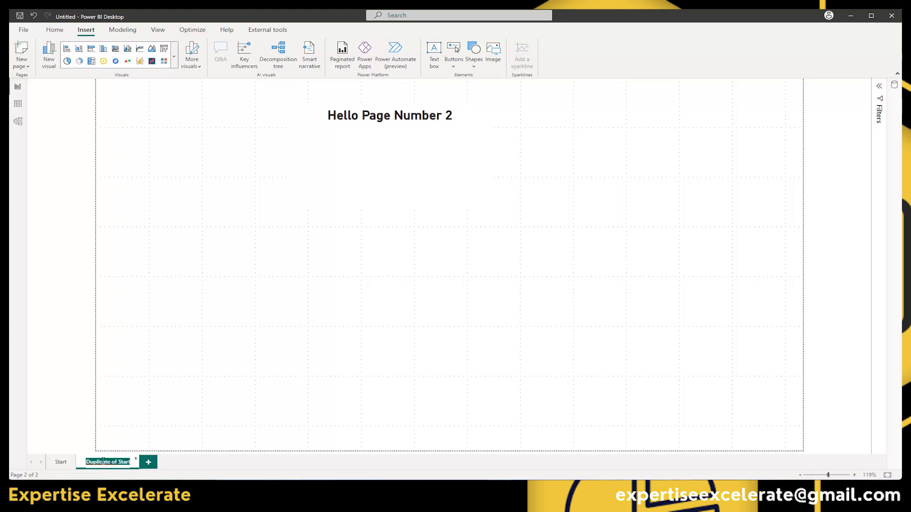
type("Page 2")
key("Return")
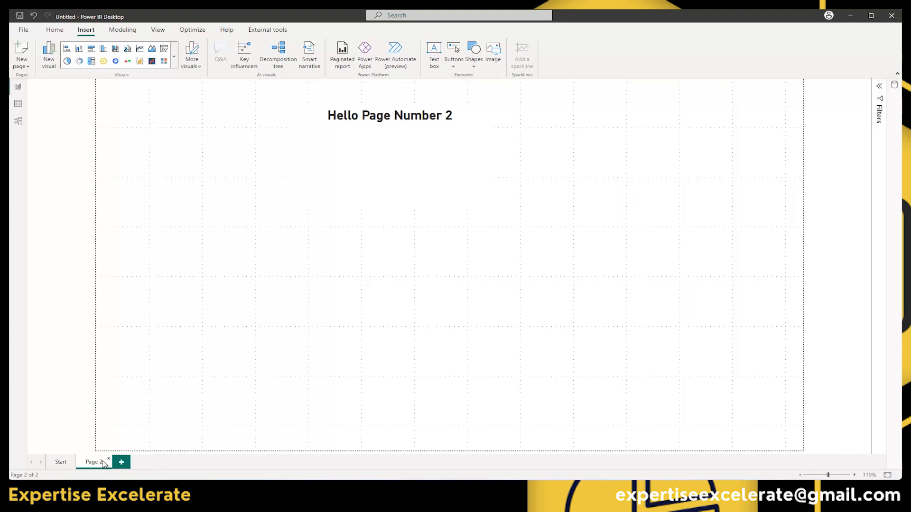
- Move the Start page behind Page 2, view both pages, and move Start back to first place
left_click_drag(60, 462, 104, 459)
left_click(57, 463)
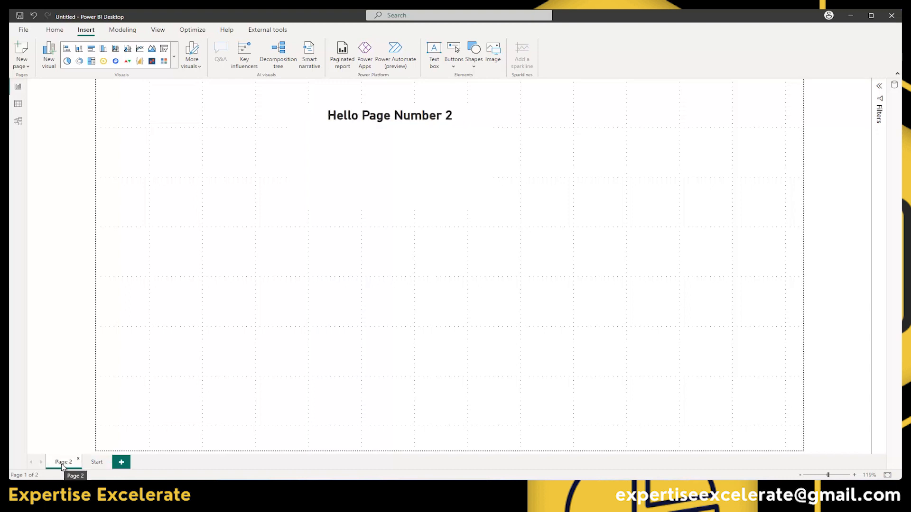
left_click(97, 464)
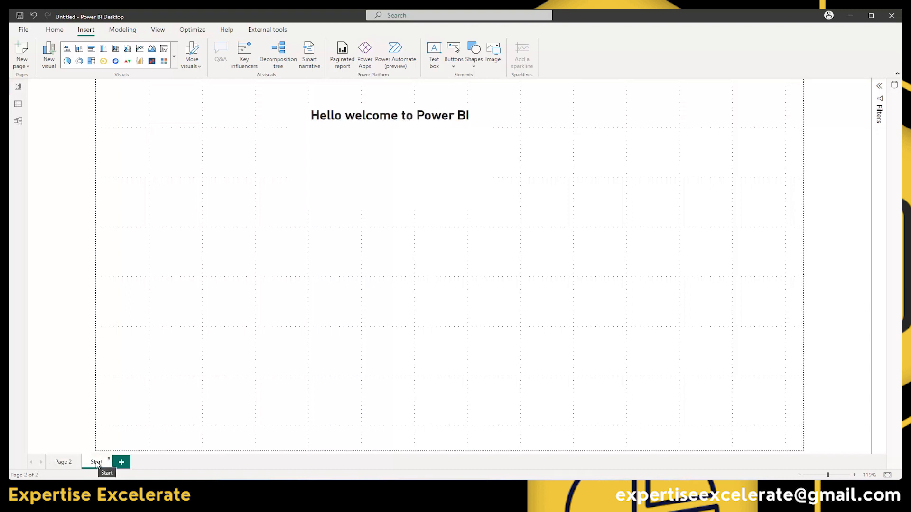
left_click_drag(98, 465, 62, 463)
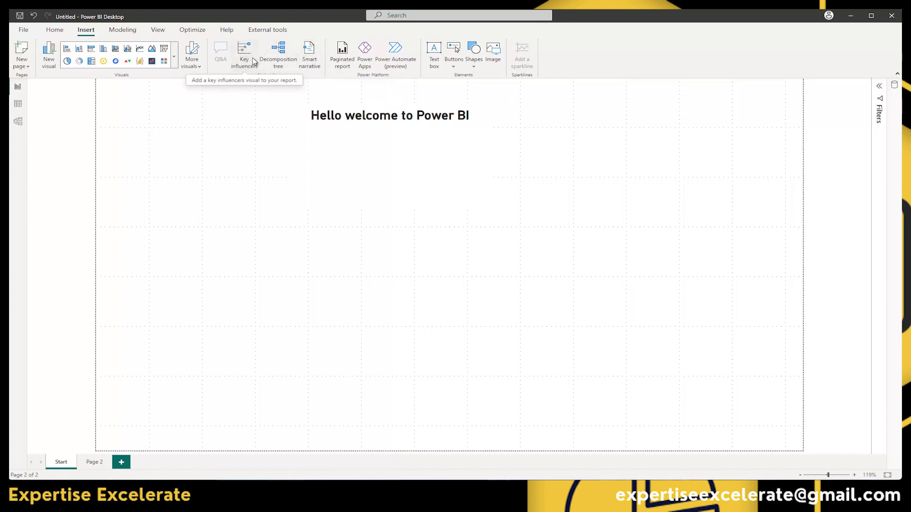
- Look over the visuals gallery and the available button types, including the page and bookmark navigators
left_click(175, 57)
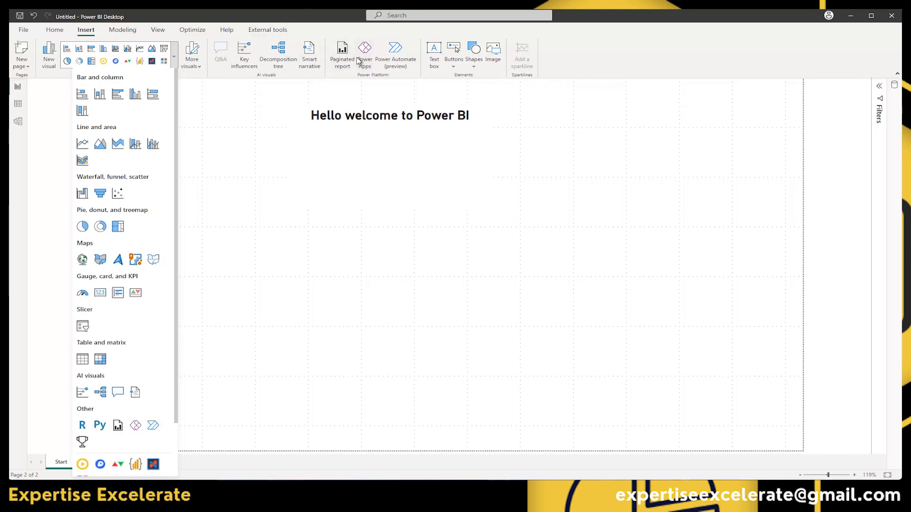
left_click(602, 259)
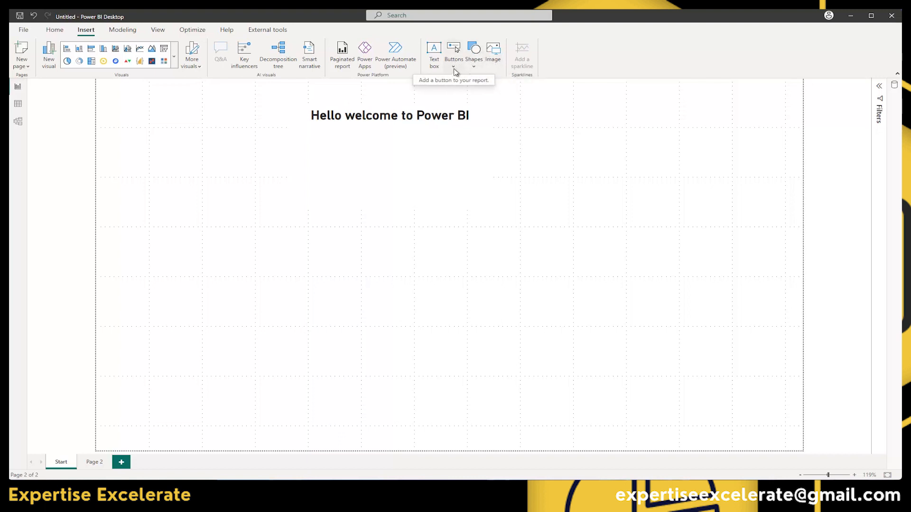
left_click(454, 68)
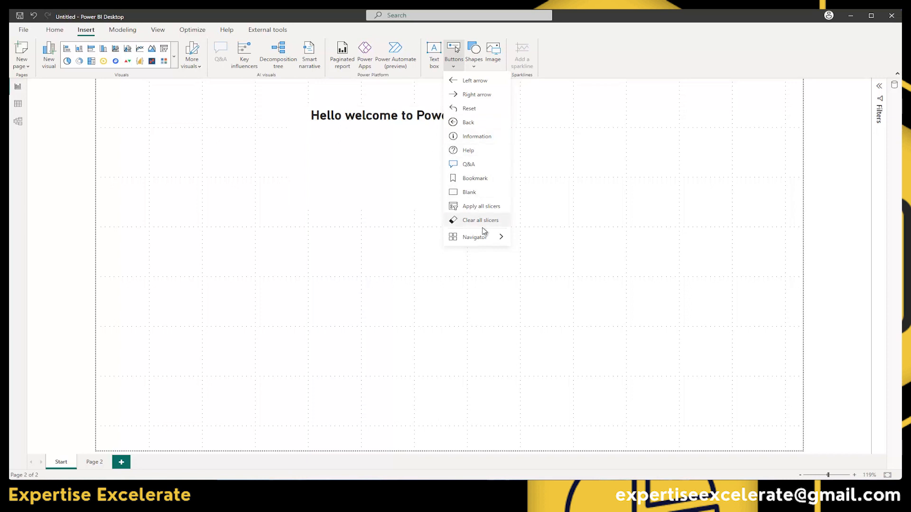
mouse_move(480, 238)
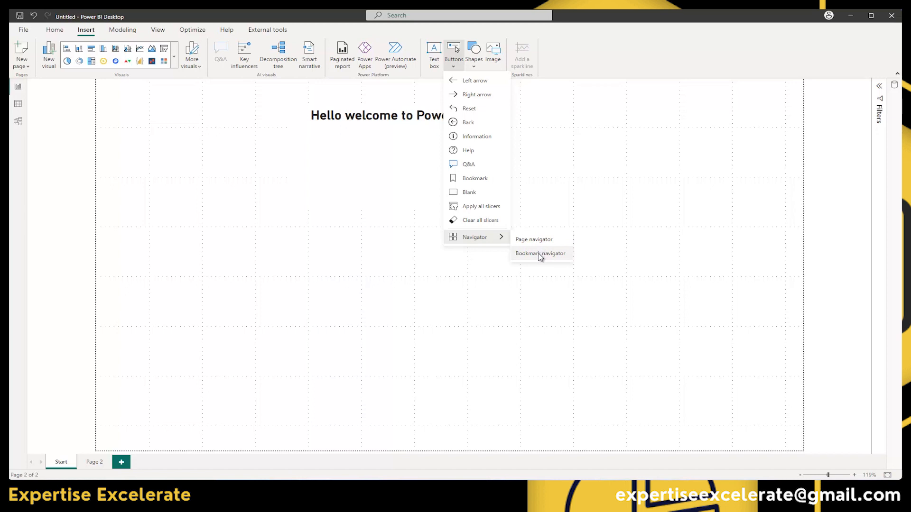
left_click(207, 273)
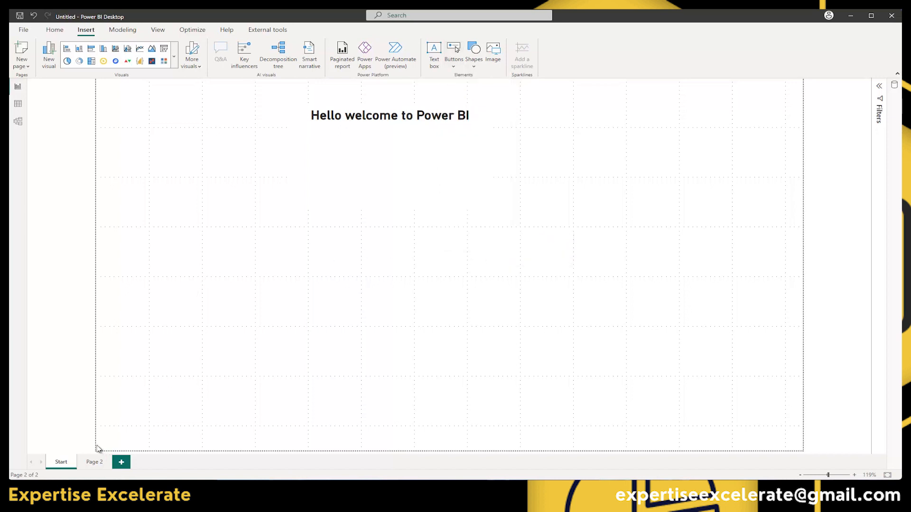
- Insert a Back button on Page 2 and test it before returning to Page 2
left_click(93, 462)
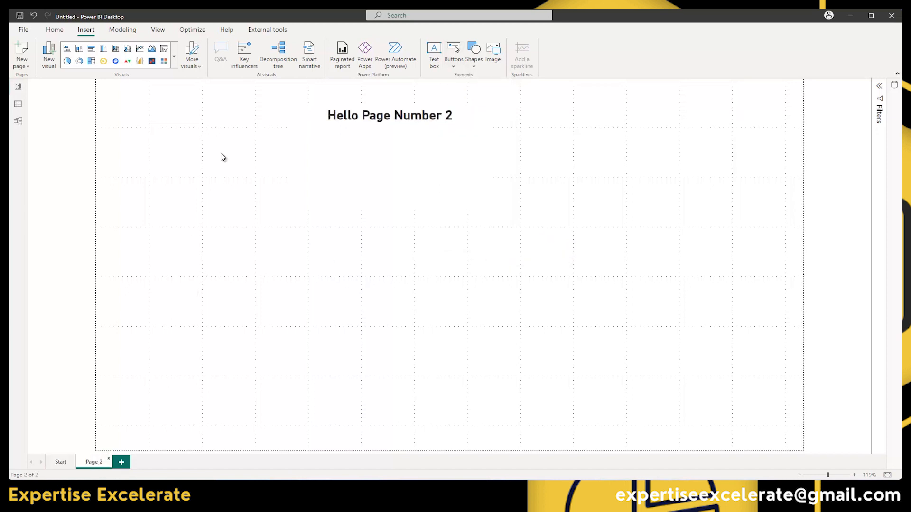
left_click(452, 69)
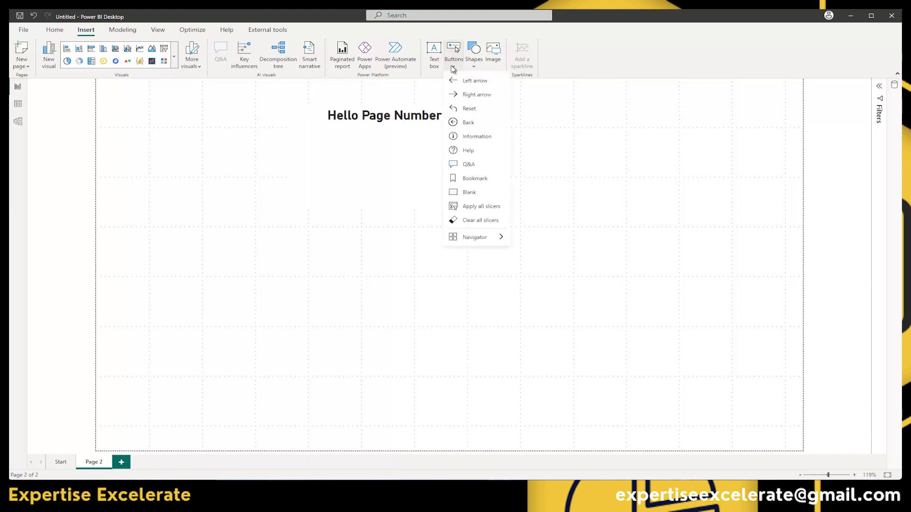
left_click(467, 122)
left_click(133, 114)
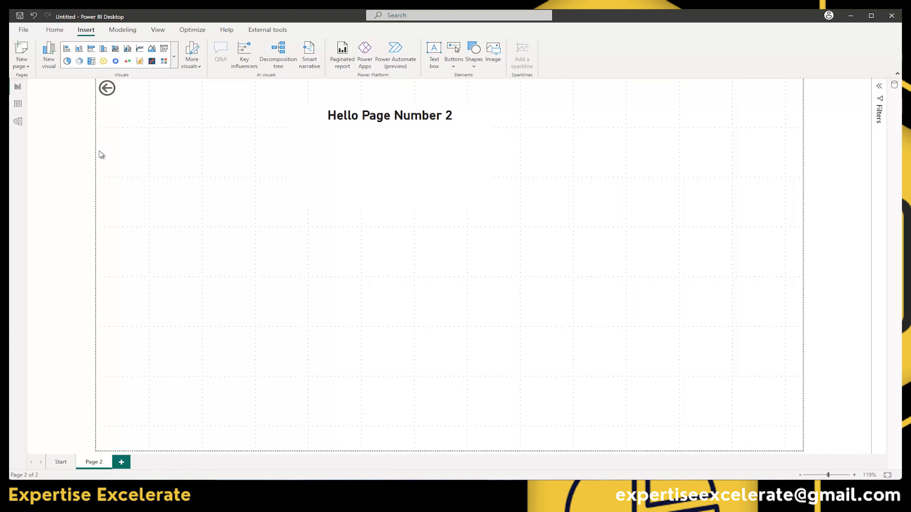
left_click(107, 94, "ctrl")
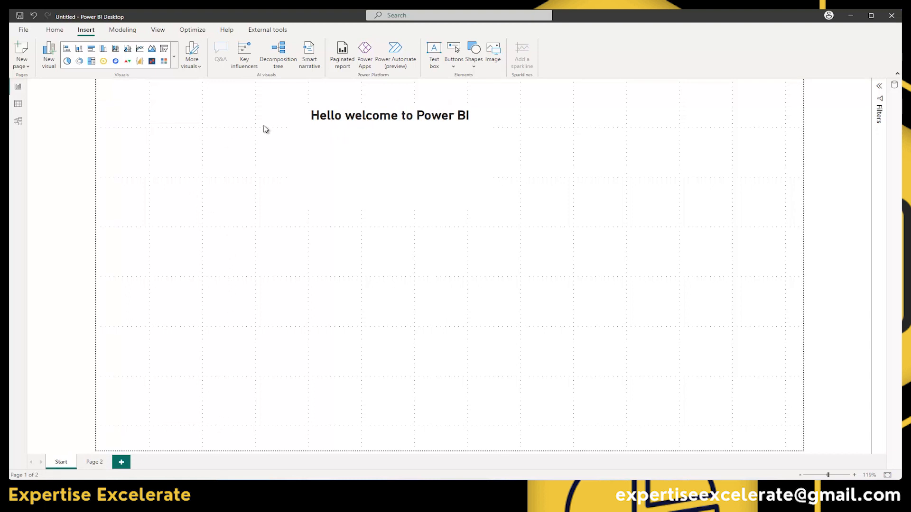
left_click(95, 462)
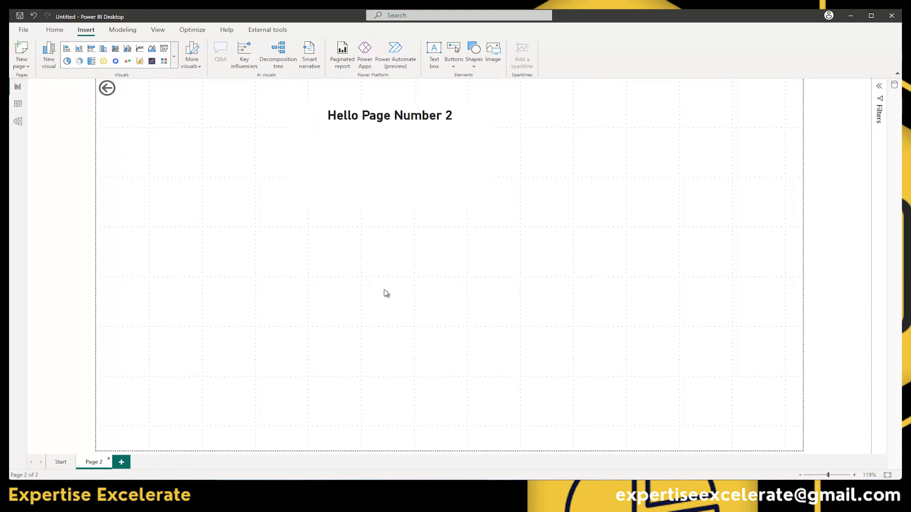
- Insert a page navigator below the text box on Page 2 and test its Start button
left_click(53, 32)
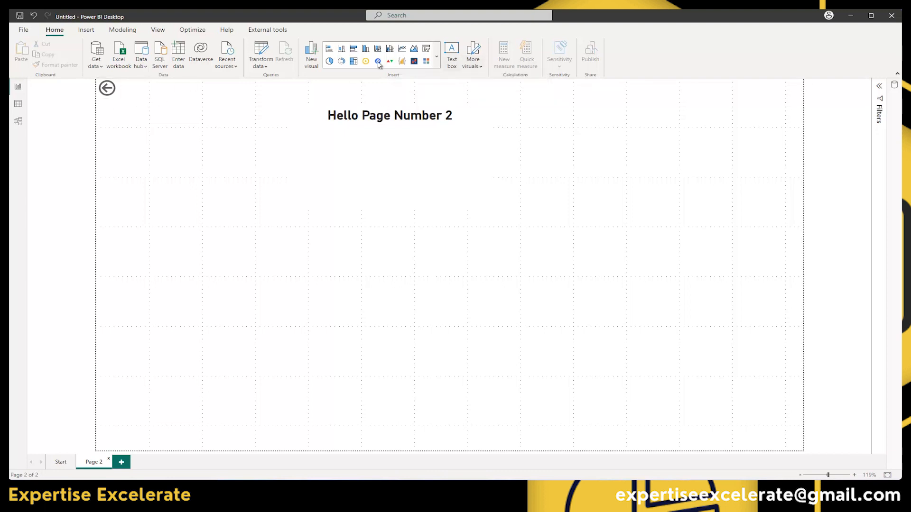
left_click(86, 31)
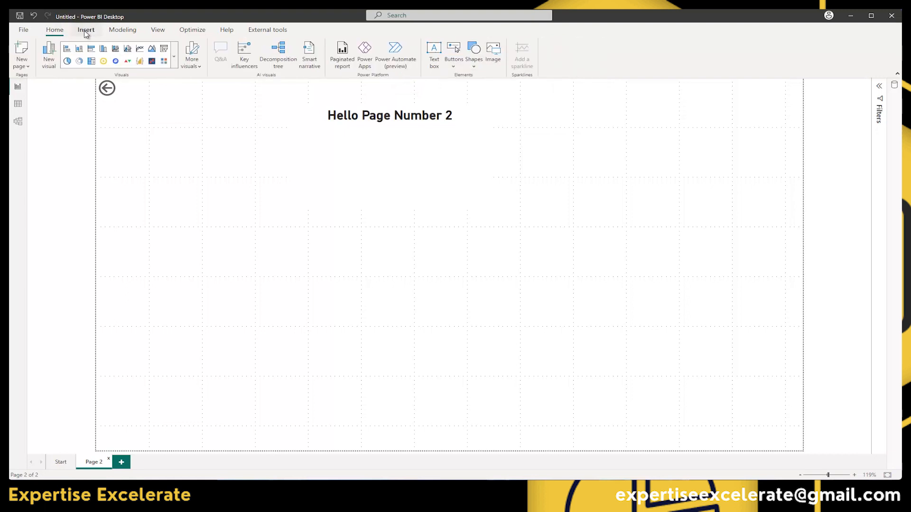
left_click(454, 71)
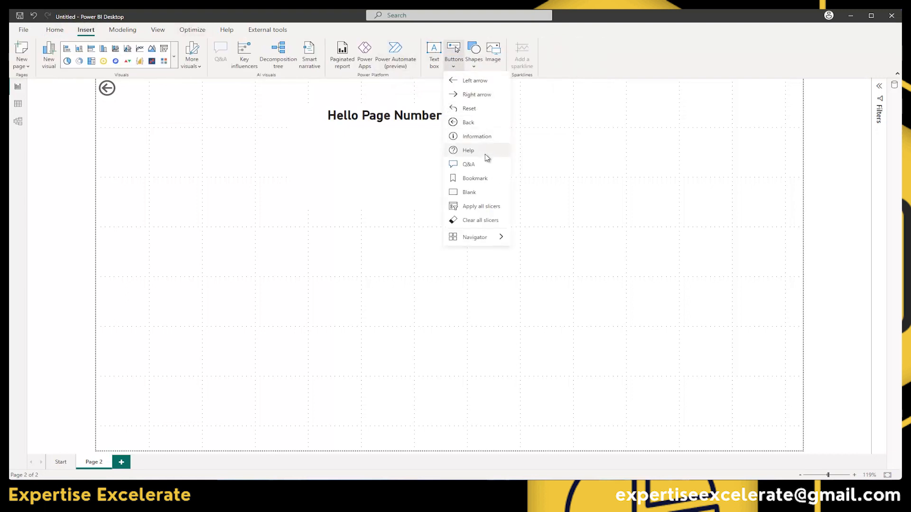
left_click(584, 141)
left_click(454, 59)
mouse_move(486, 243)
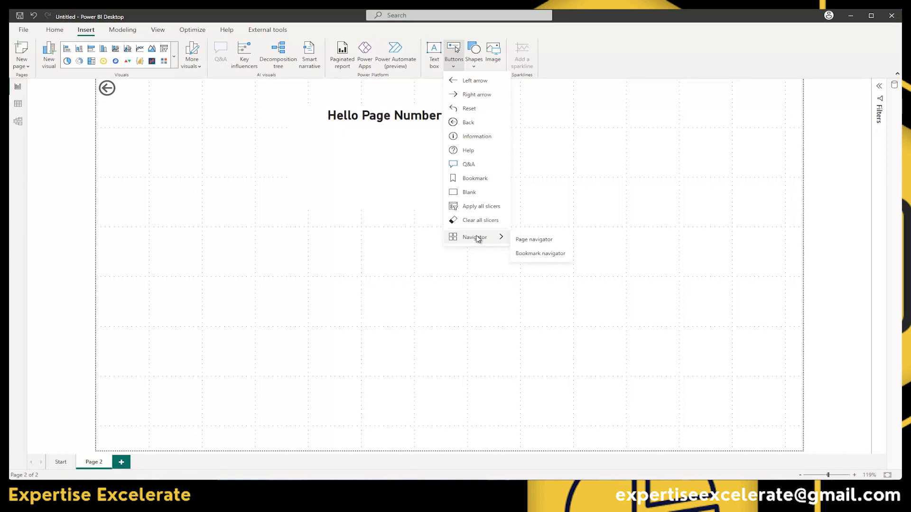
left_click(541, 240)
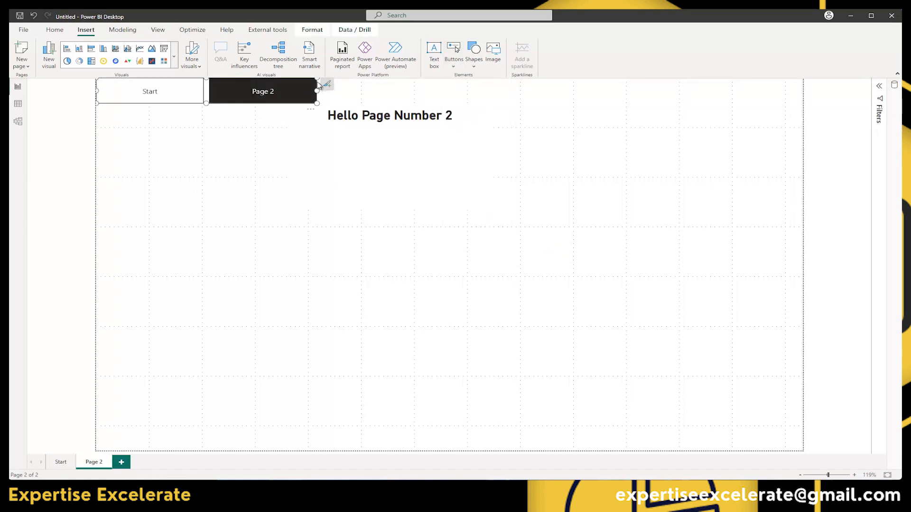
left_click_drag(311, 114, 589, 329)
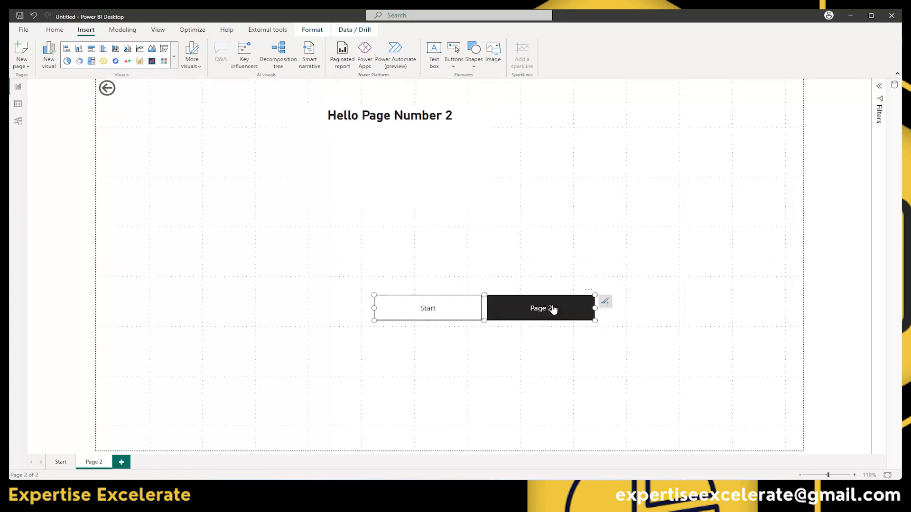
left_click(426, 311, "ctrl")
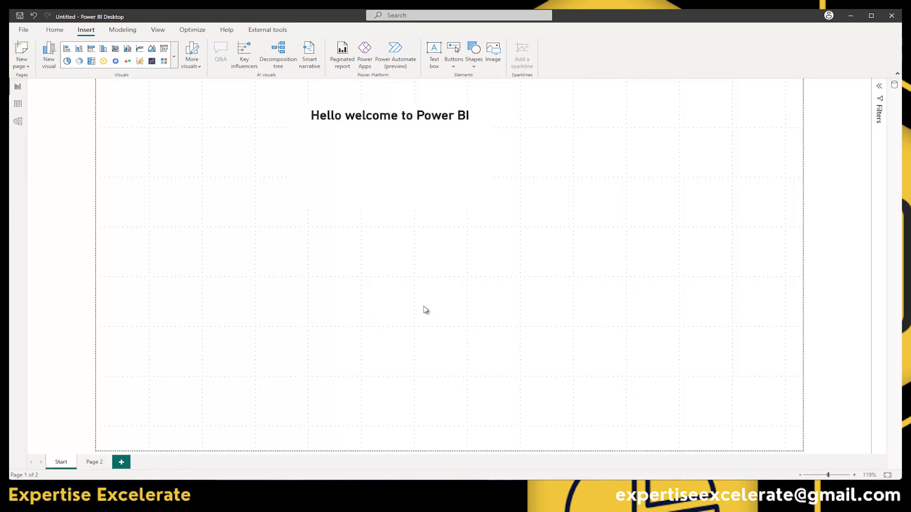
left_click(90, 464)
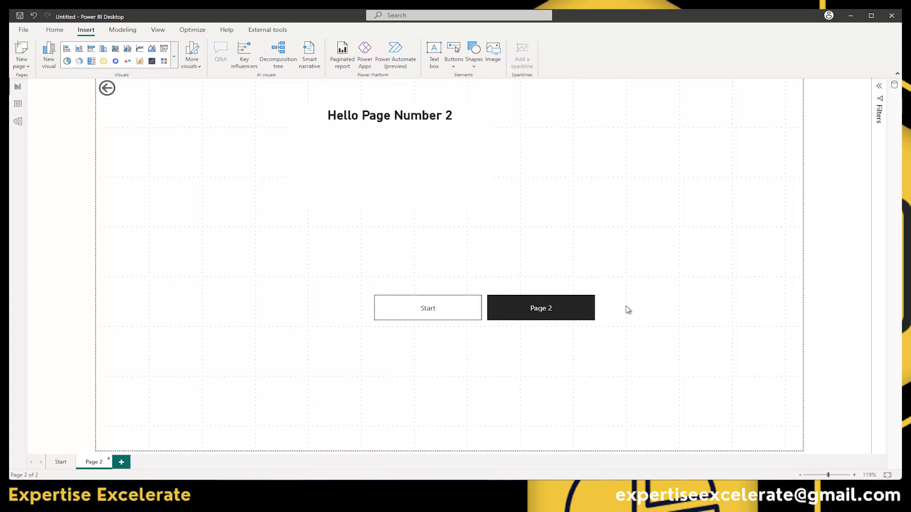
- Add a blank third page, check the page navigator on Page 2, and delete the added page
left_click(122, 463)
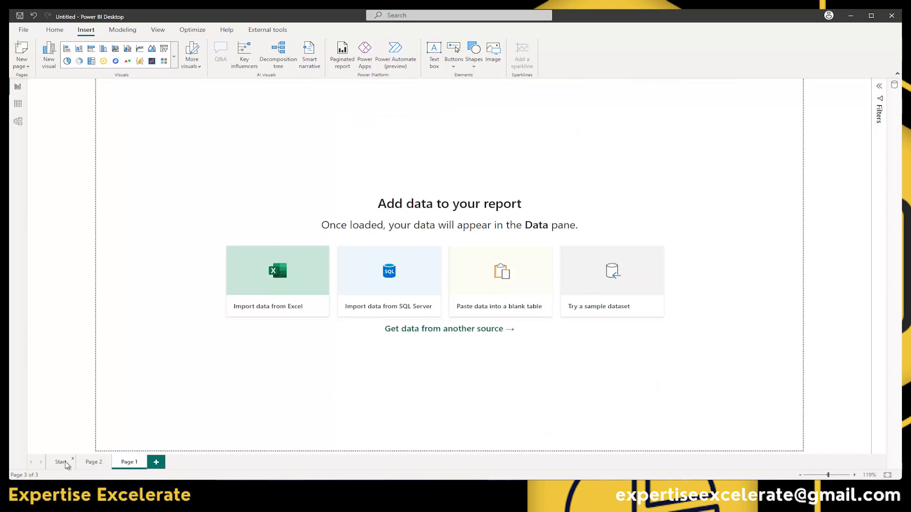
left_click(94, 463)
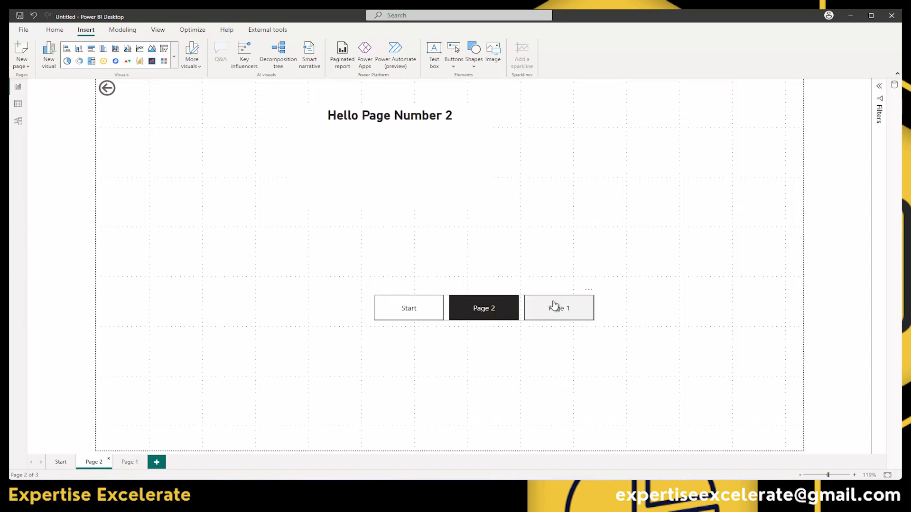
left_click(144, 460)
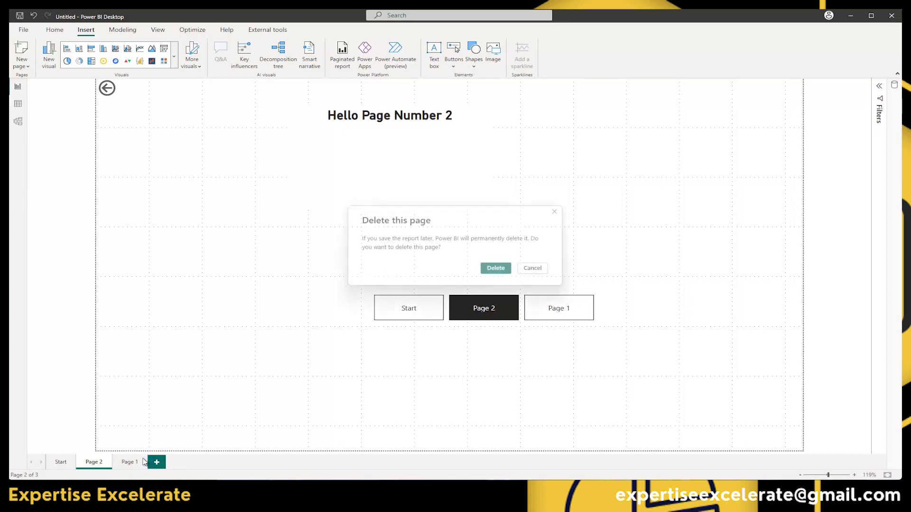
left_click(496, 269)
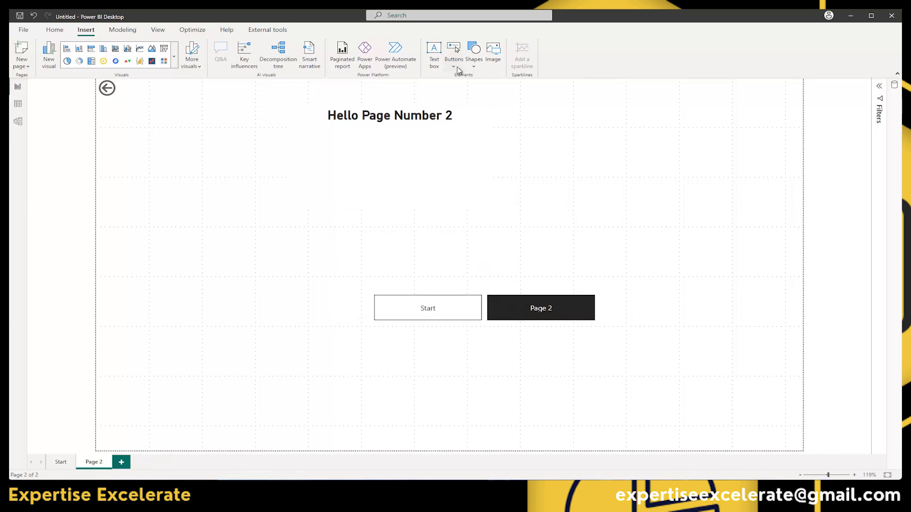
- Look over the page and bookmark navigator options among the button types
left_click(454, 60)
mouse_move(473, 237)
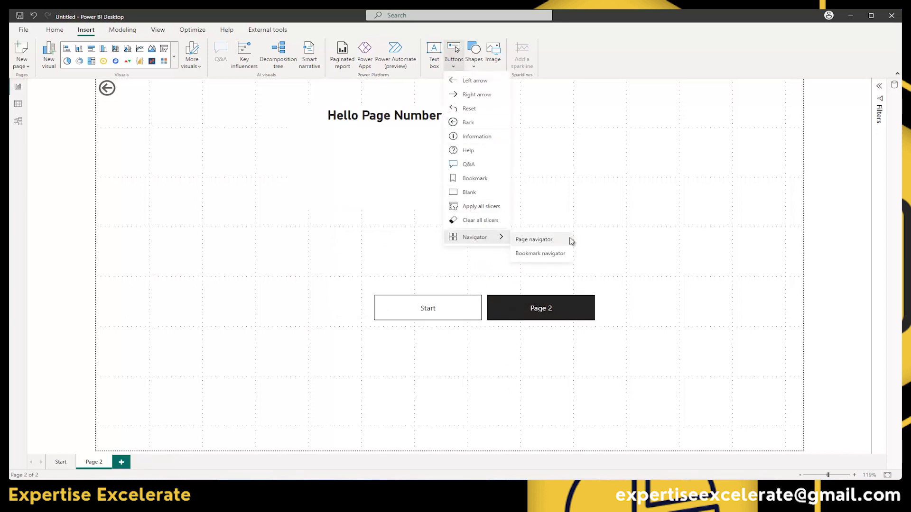
left_click(619, 167)
- Insert a rounded rectangle shape on Page 2 and place it beside the page navigator, below the Back button
left_click(474, 67)
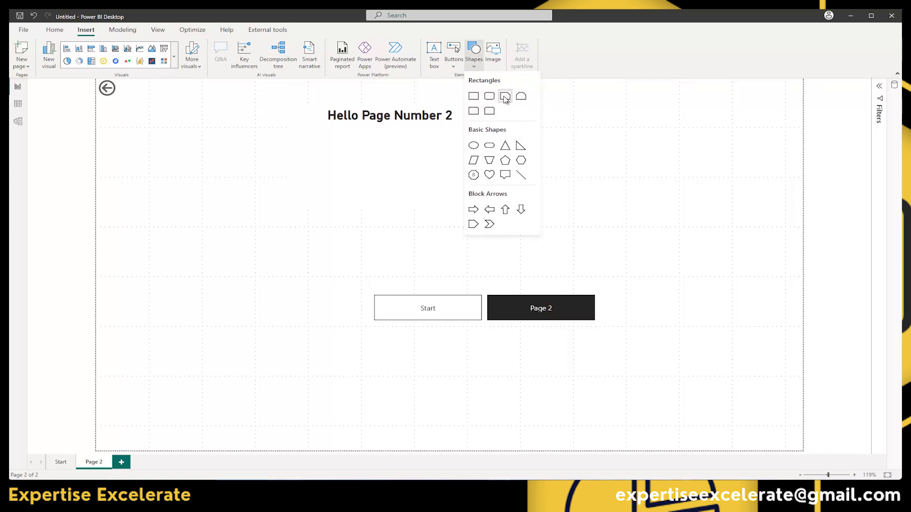
left_click(474, 96)
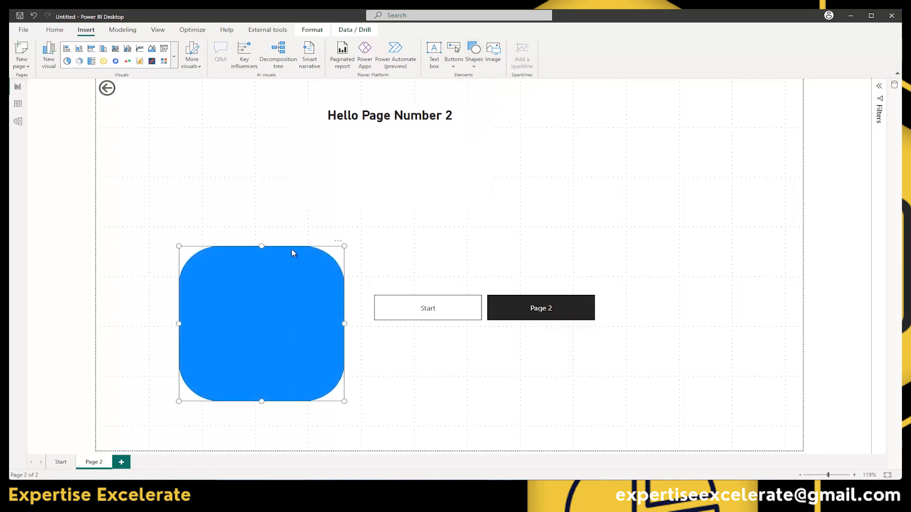
left_click_drag(292, 250, 259, 172)
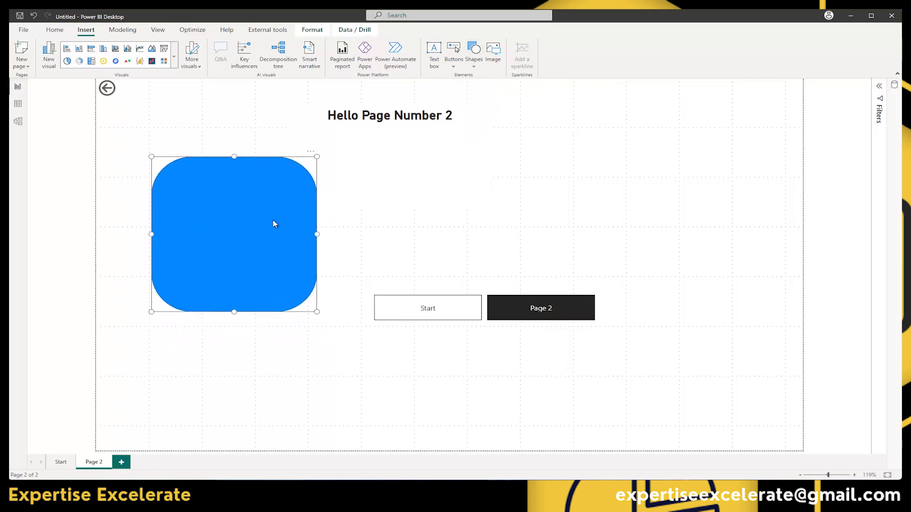
left_click(283, 414)
left_click_drag(288, 250, 293, 246)
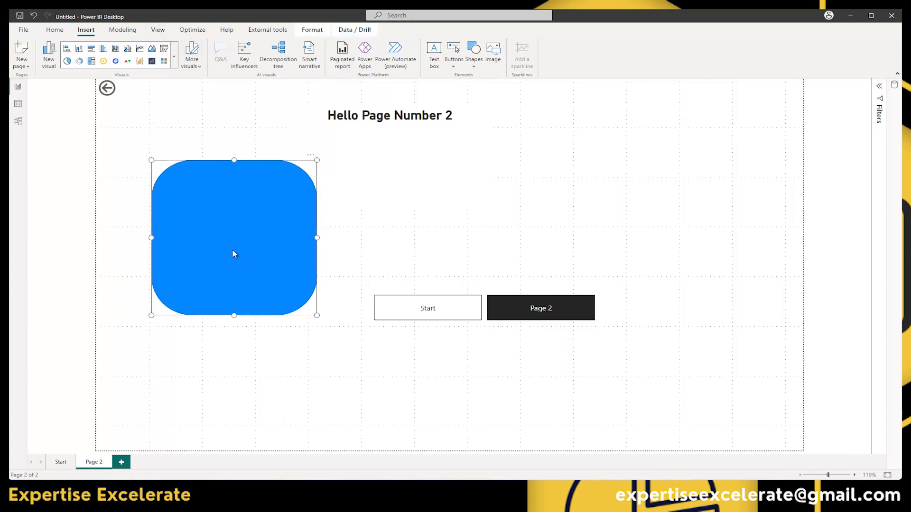
left_click_drag(235, 254, 282, 339)
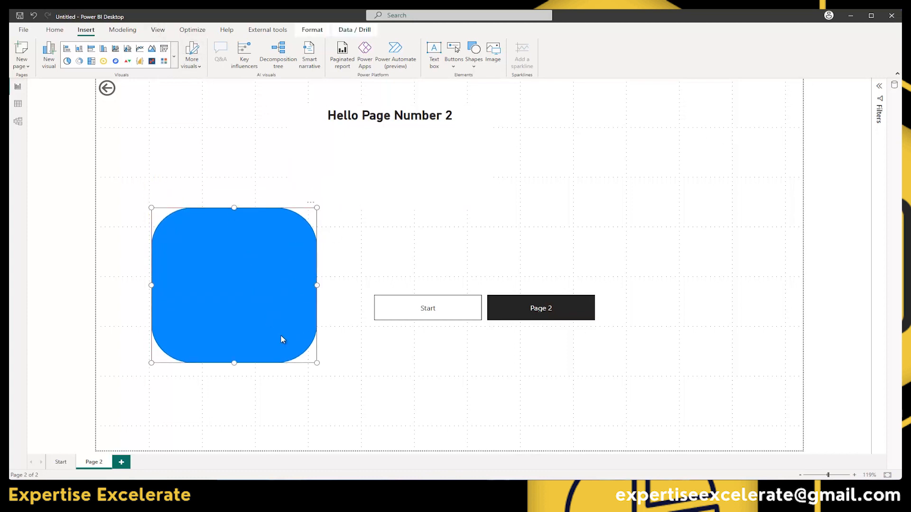
- Change the rounded rectangle's fill color to orange in its shape style formatting
left_click(158, 30)
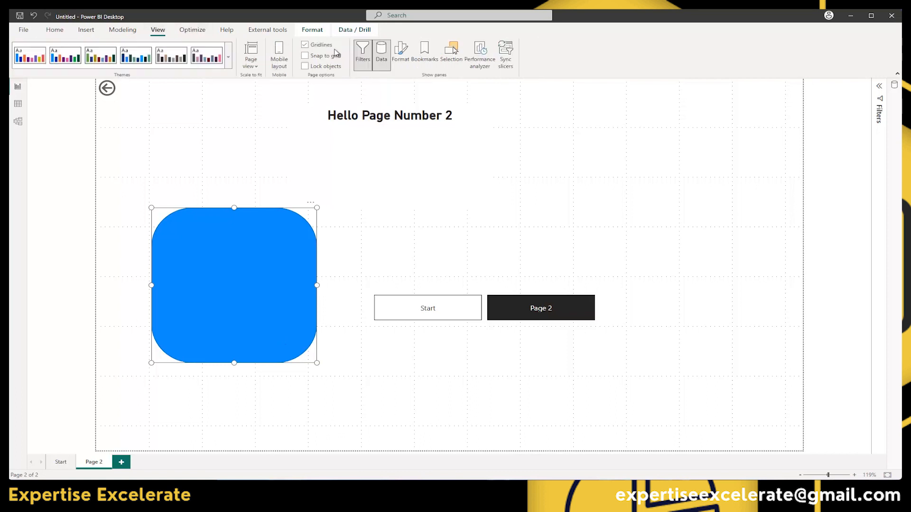
left_click(401, 52)
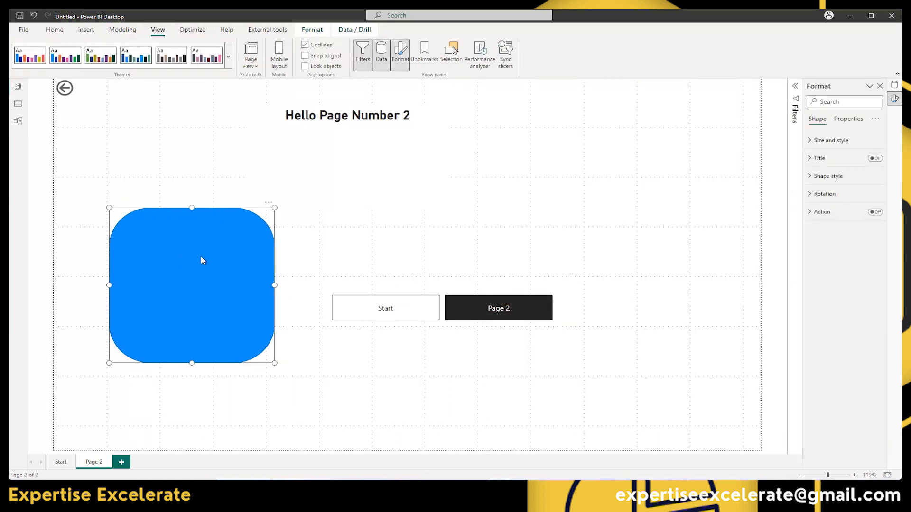
left_click(808, 177)
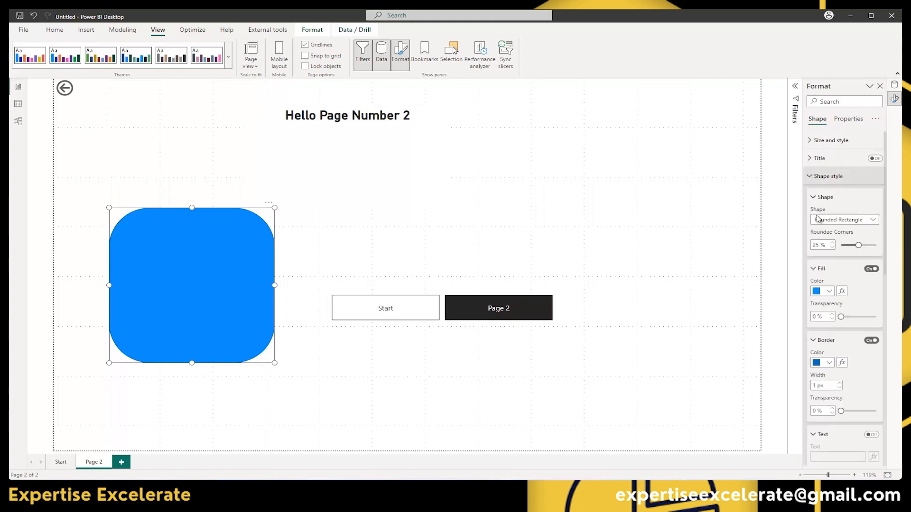
left_click(828, 292)
left_click(814, 321)
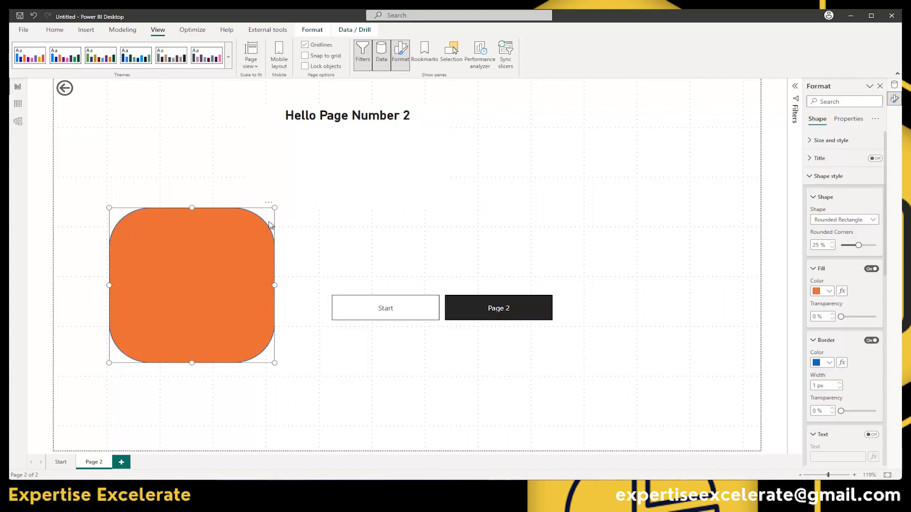
left_click(419, 213)
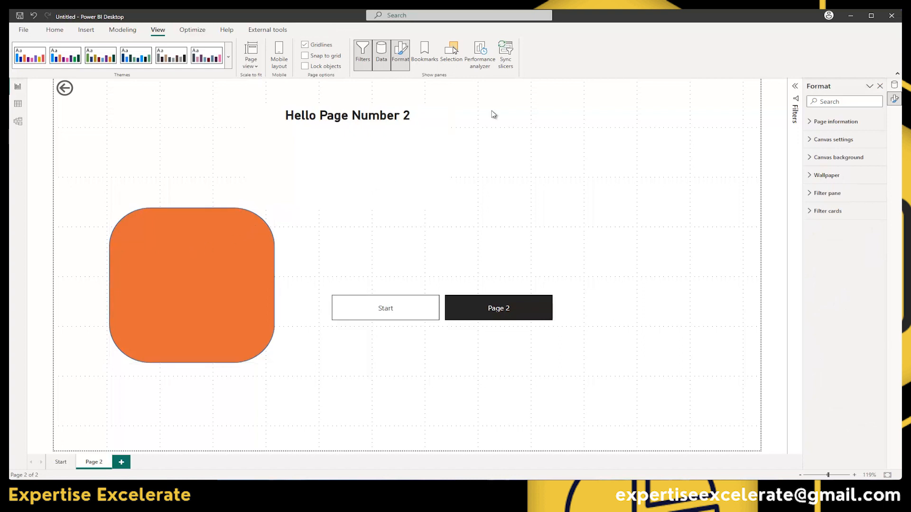
- Insert the image PBI.png on Page 2, move it to the page's upper-right corner, and shrink it to about half size
left_click(123, 30)
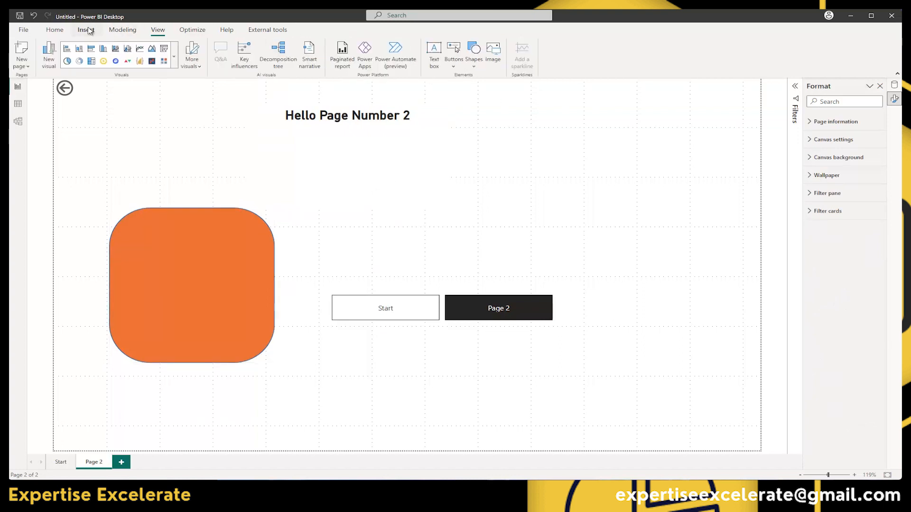
left_click(86, 30)
left_click(493, 52)
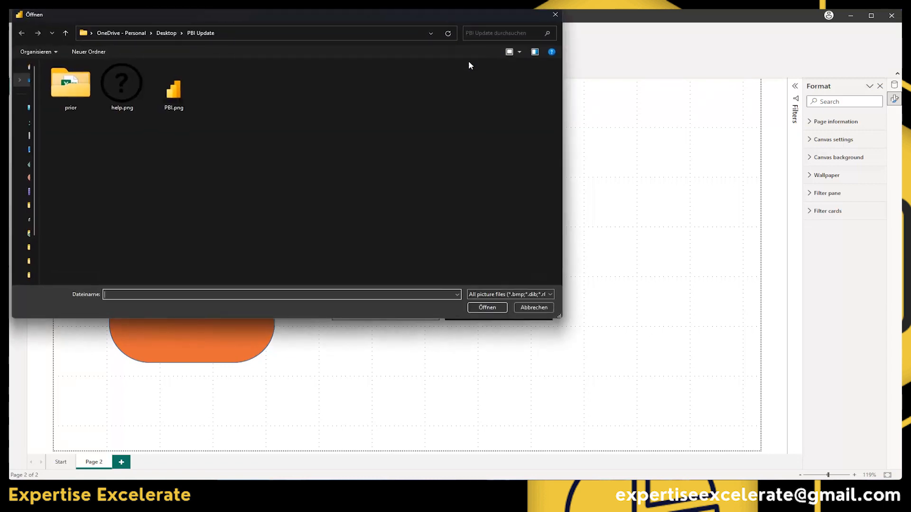
left_click(174, 89)
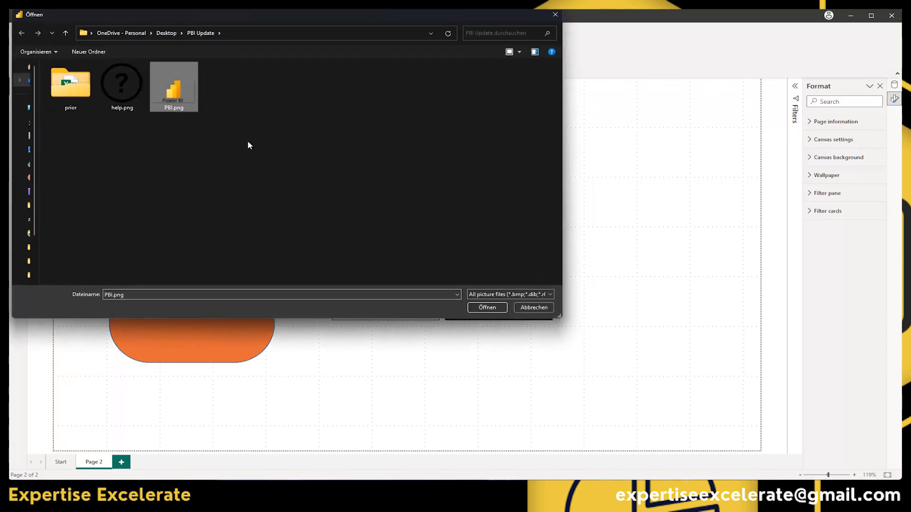
left_click(484, 308)
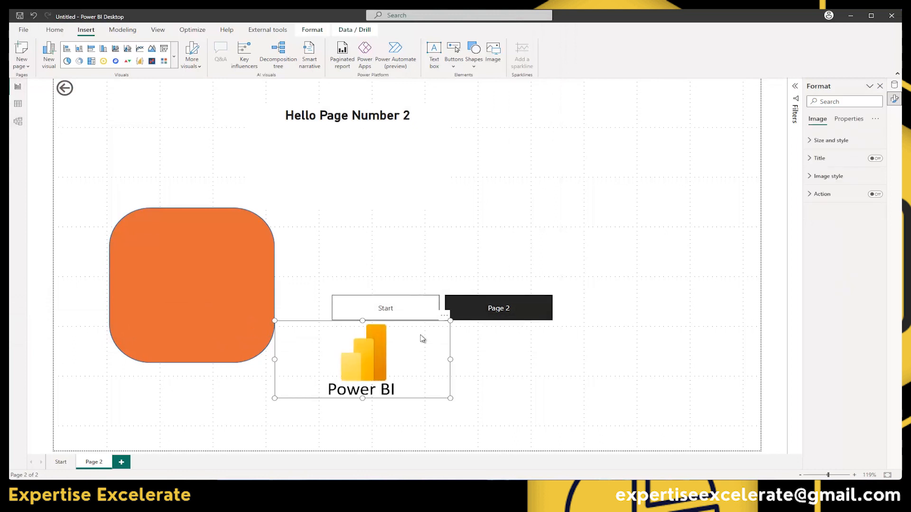
left_click_drag(398, 351, 712, 110)
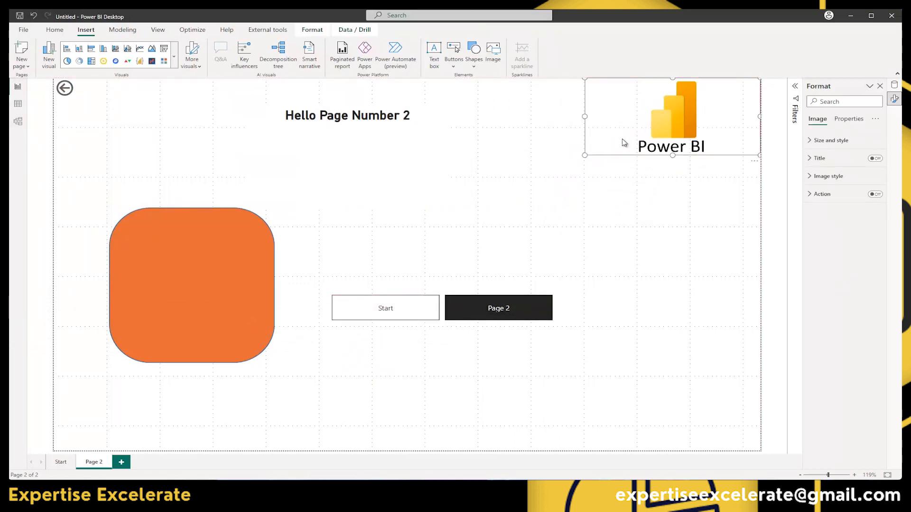
left_click_drag(585, 154, 669, 135)
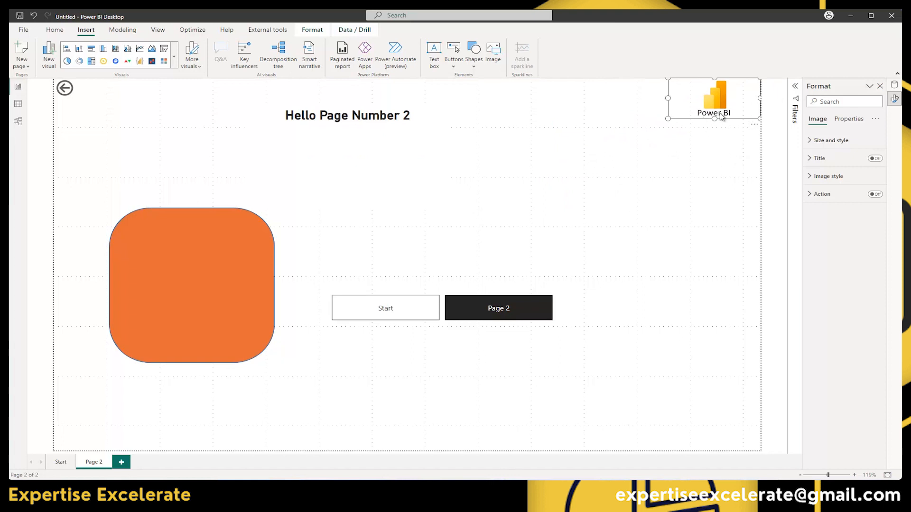
left_click(706, 144)
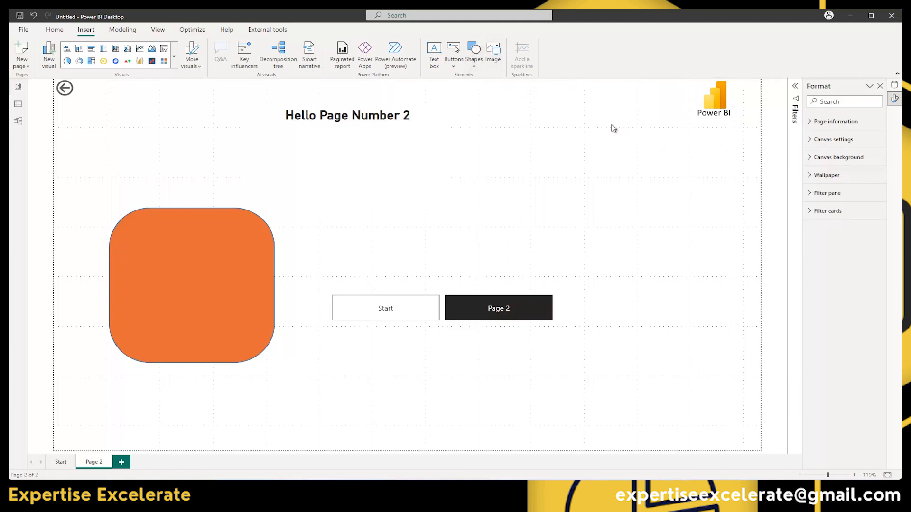
- Review the data modeling commands, including the numeric range and fields types for new parameters
left_click(123, 31)
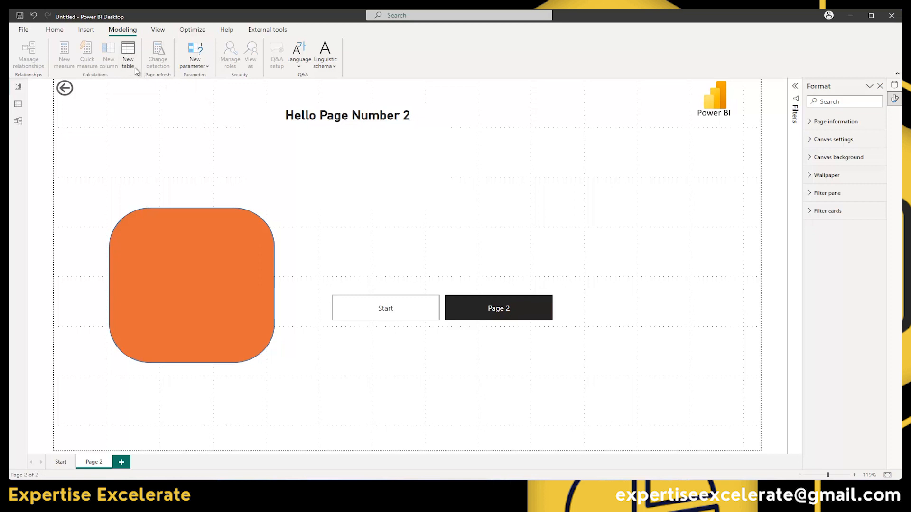
left_click(53, 31)
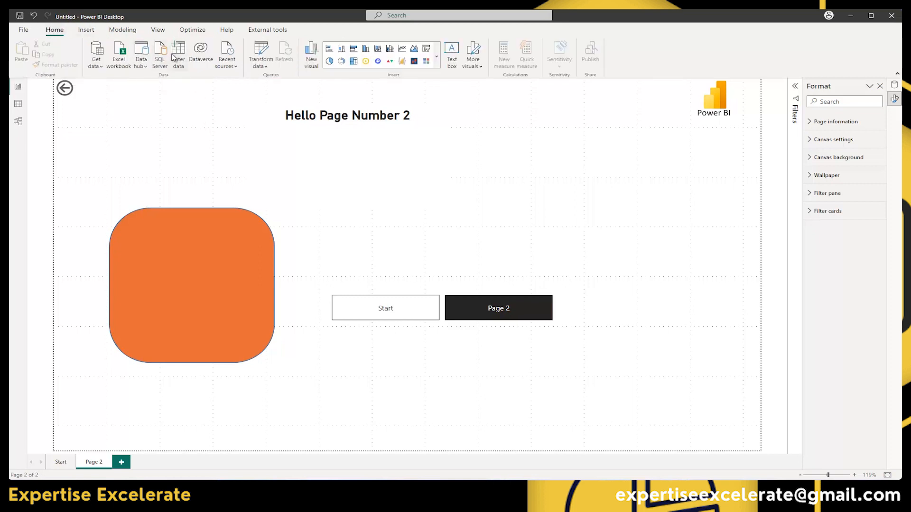
left_click(122, 30)
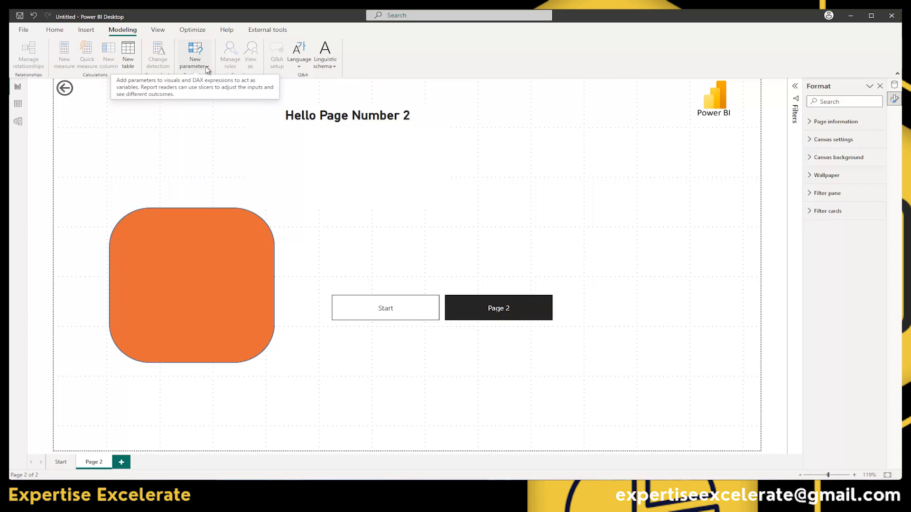
left_click(206, 69)
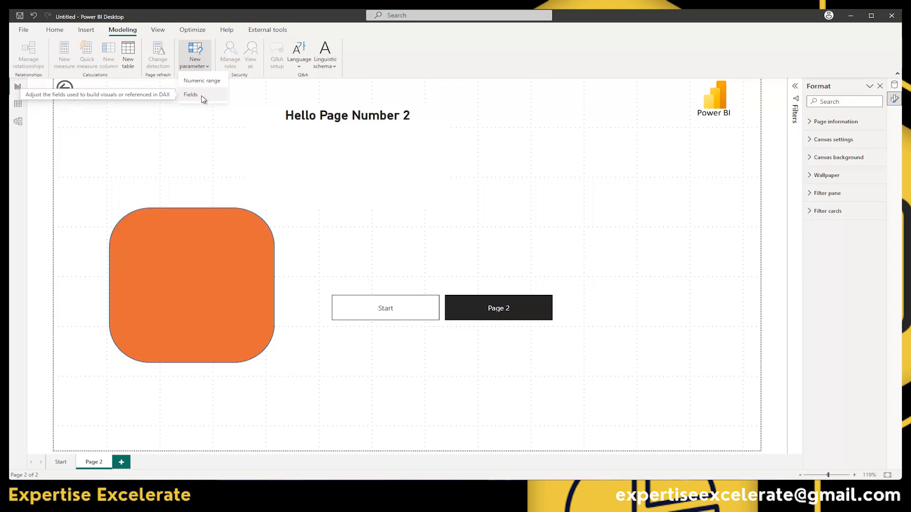
left_click(231, 134)
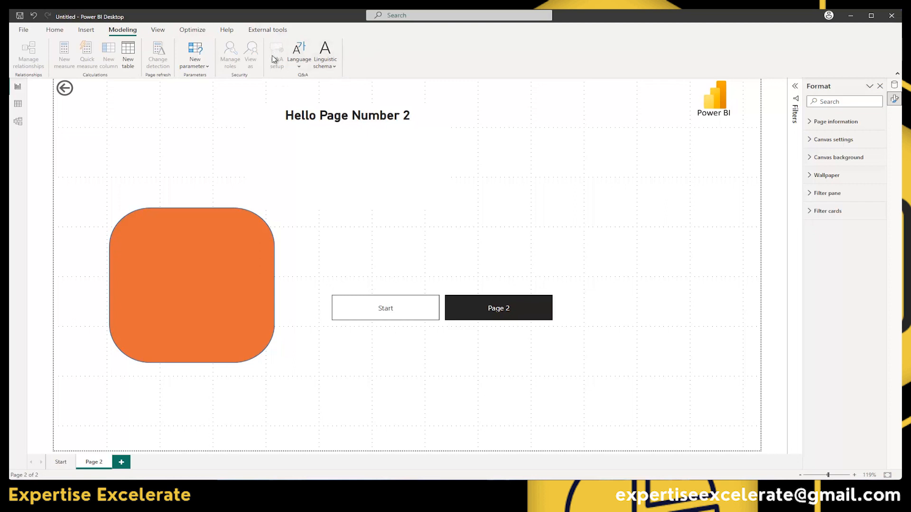
- Try the purple gradient theme and the dark grey theme on the report
left_click(159, 31)
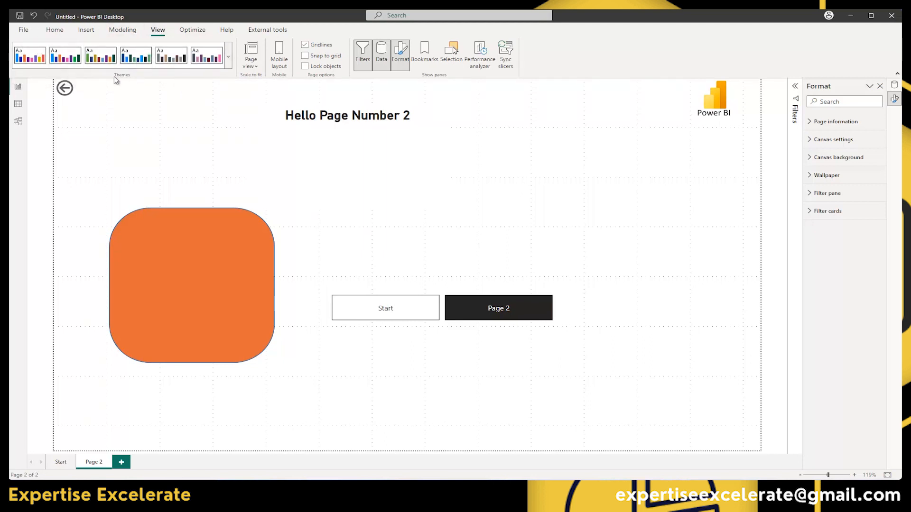
left_click(229, 57)
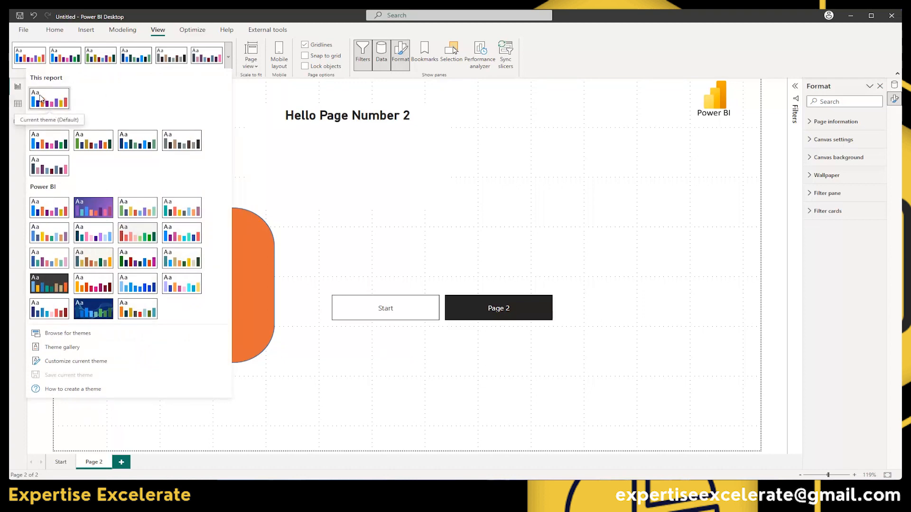
left_click(100, 209)
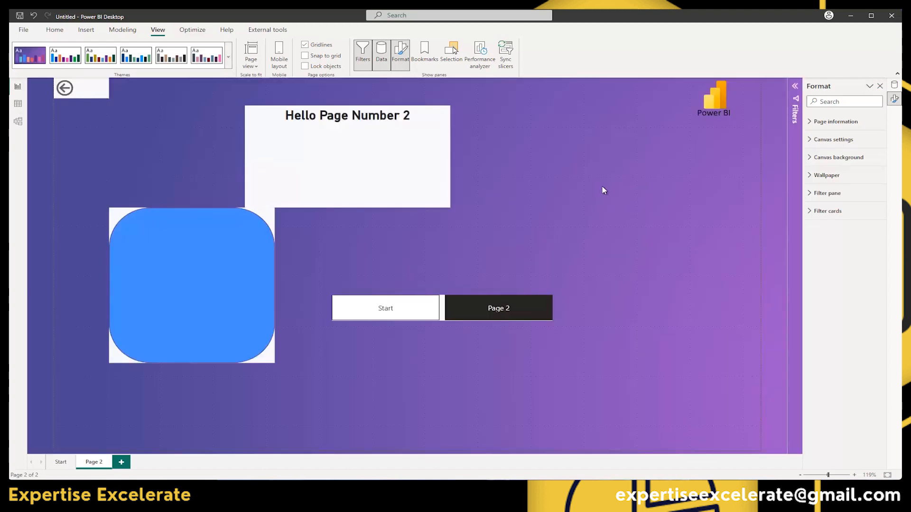
left_click(231, 58)
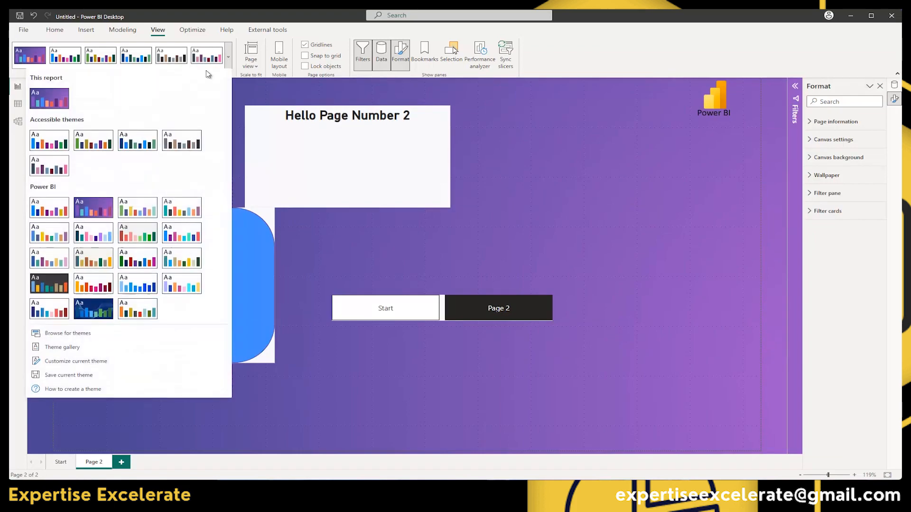
left_click(43, 284)
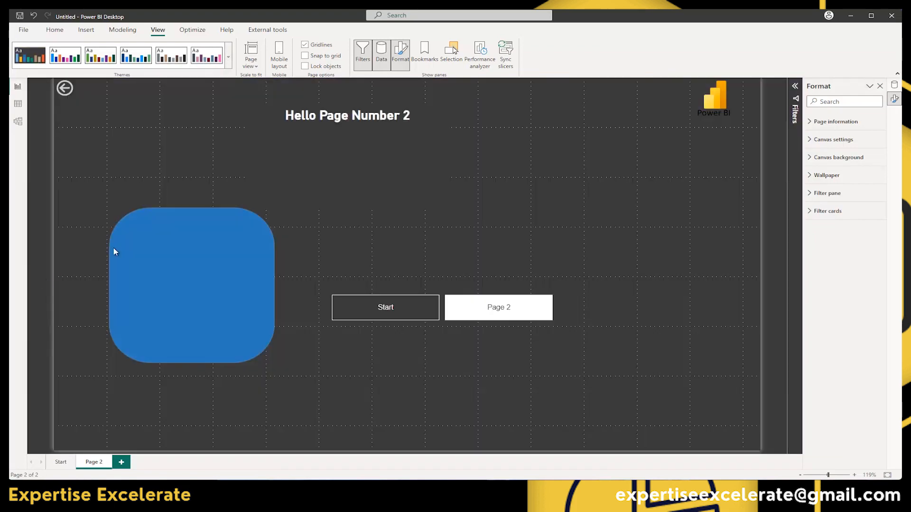
- Apply the first of the accessible themes to the report
left_click(229, 59)
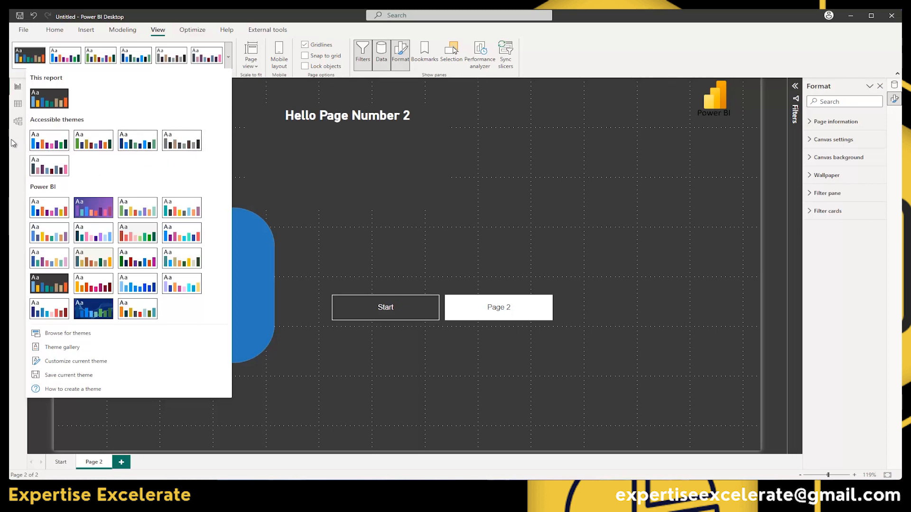
left_click(54, 145)
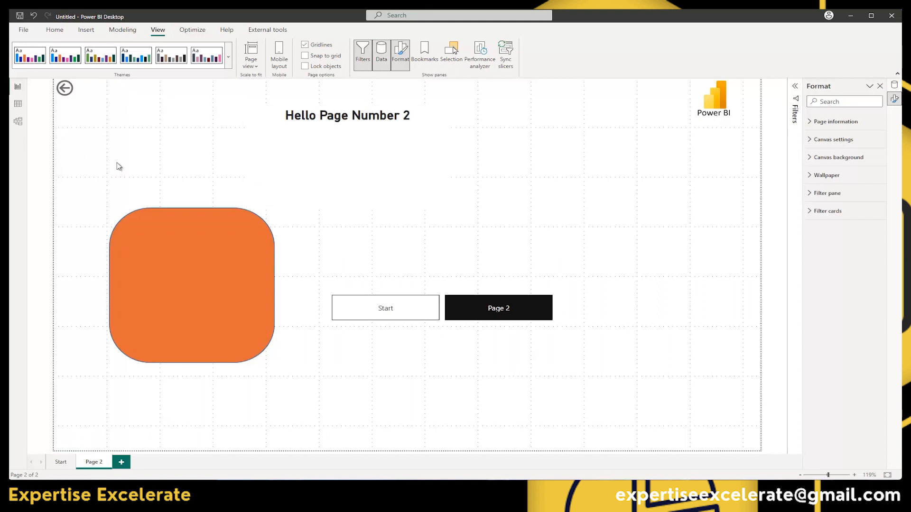
- Examine the current theme's customization options for theme colors, general text, and visual background, border and header, without applying changes
left_click(227, 57)
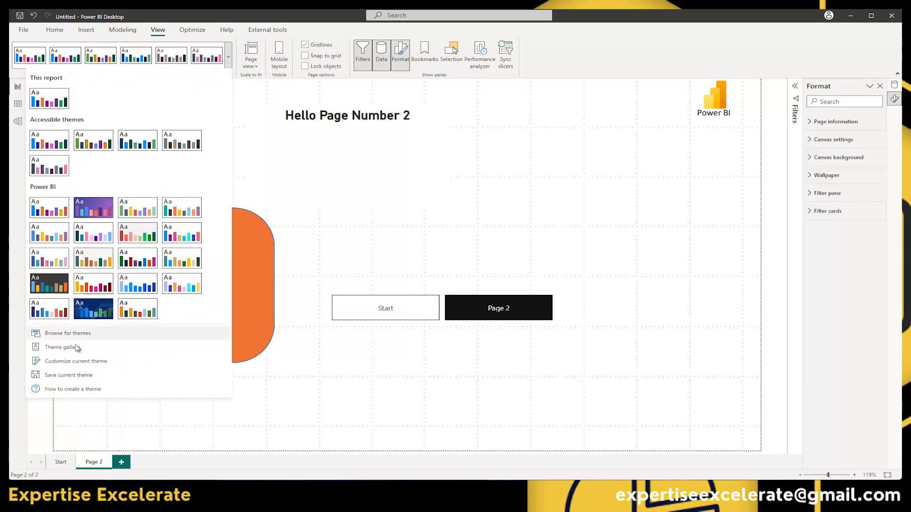
left_click(82, 362)
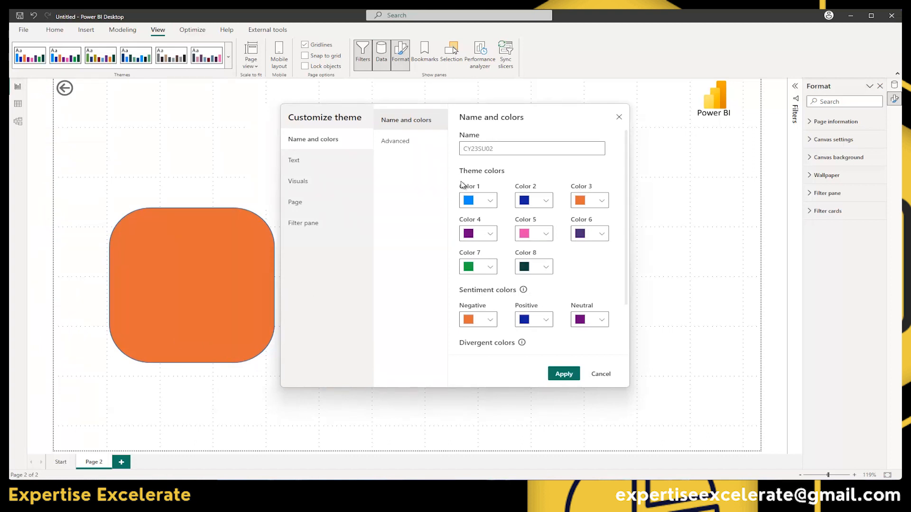
left_click(490, 203)
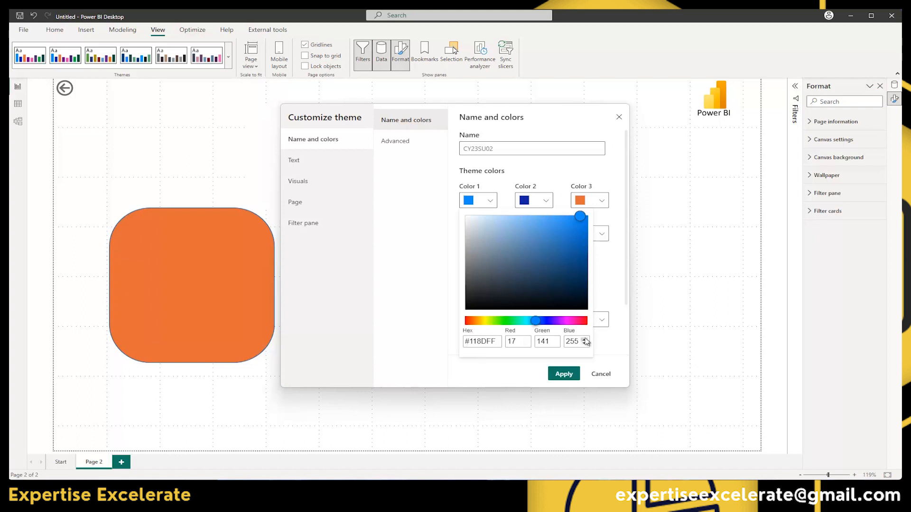
left_click(550, 182)
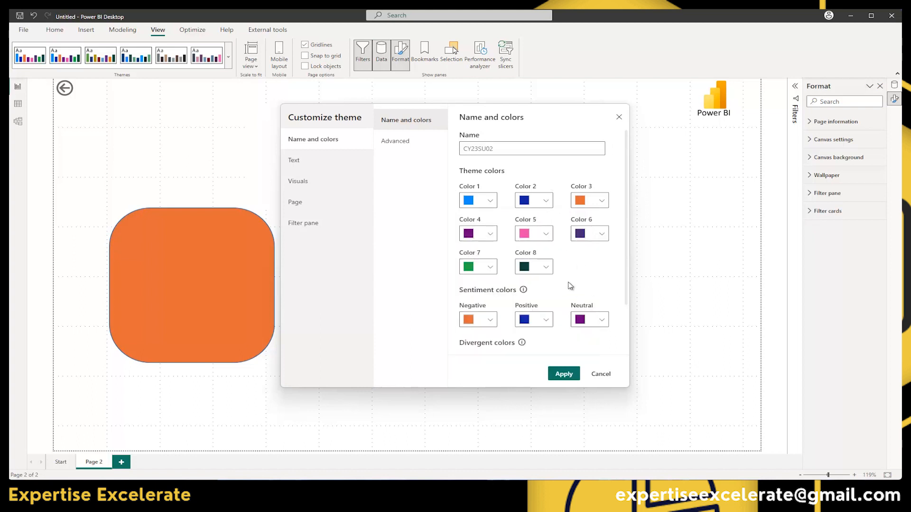
left_click(297, 161)
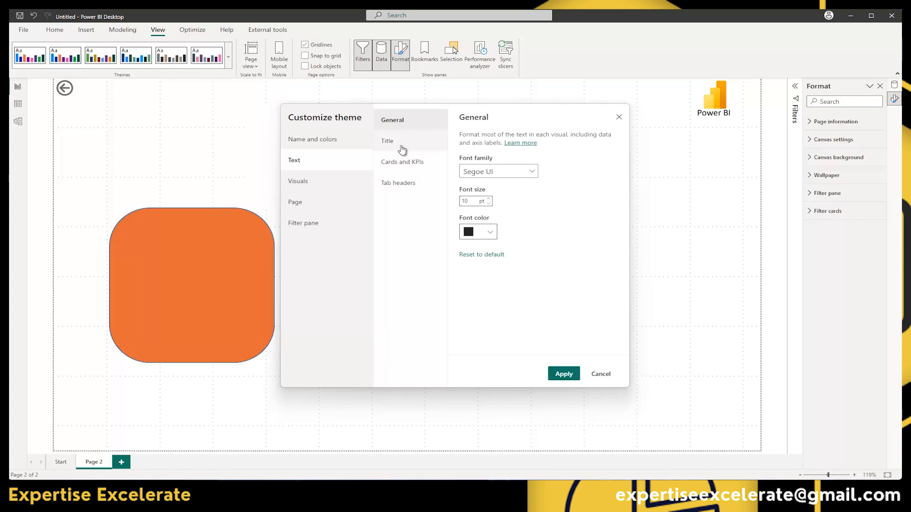
left_click(311, 184)
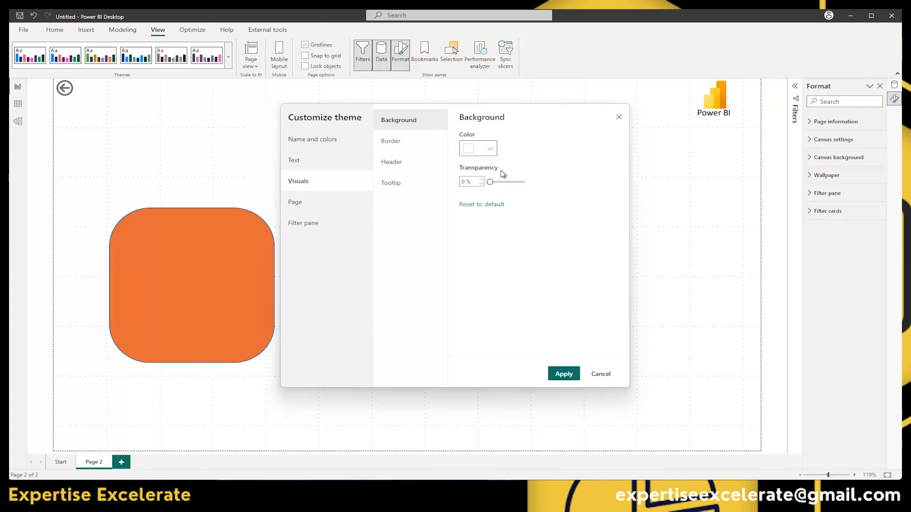
left_click(413, 148)
left_click(403, 163)
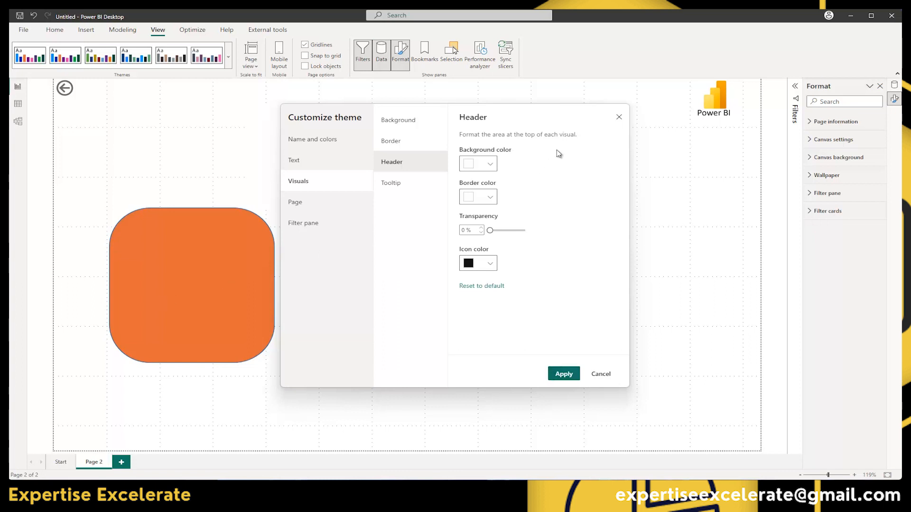
left_click(618, 116)
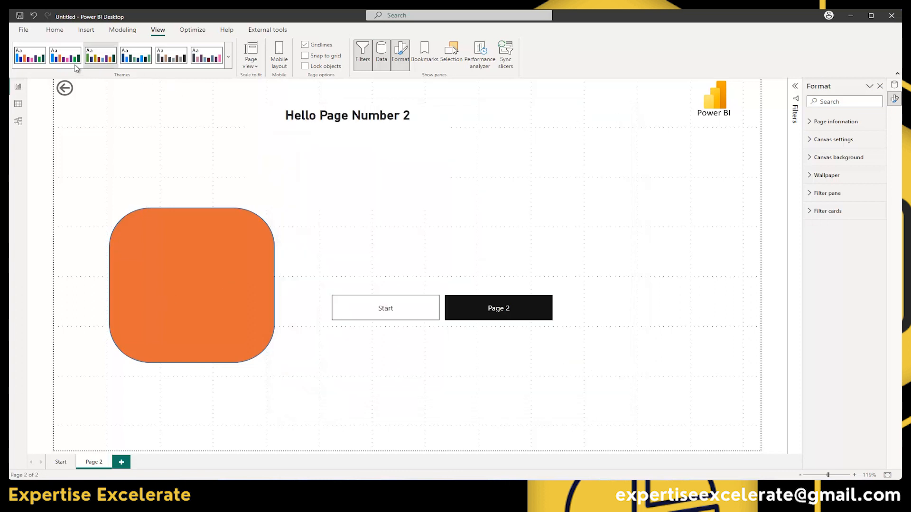
- Review the theme gallery's management commands and look for a report theme file in the PBI Update folder, without importing one
left_click(228, 57)
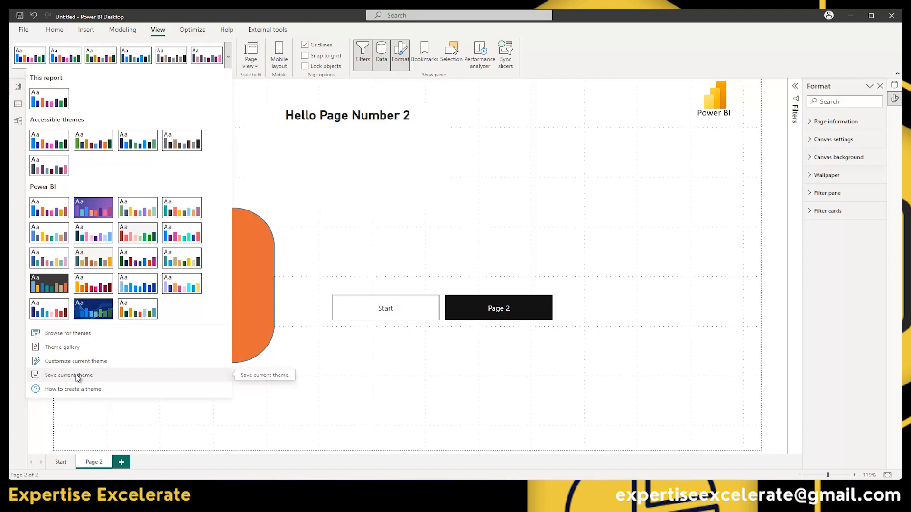
left_click(86, 335)
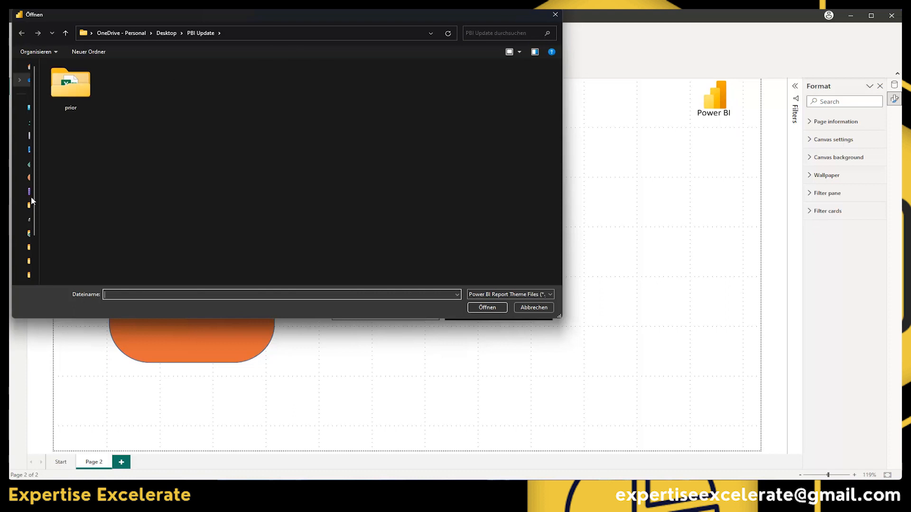
left_click(555, 16)
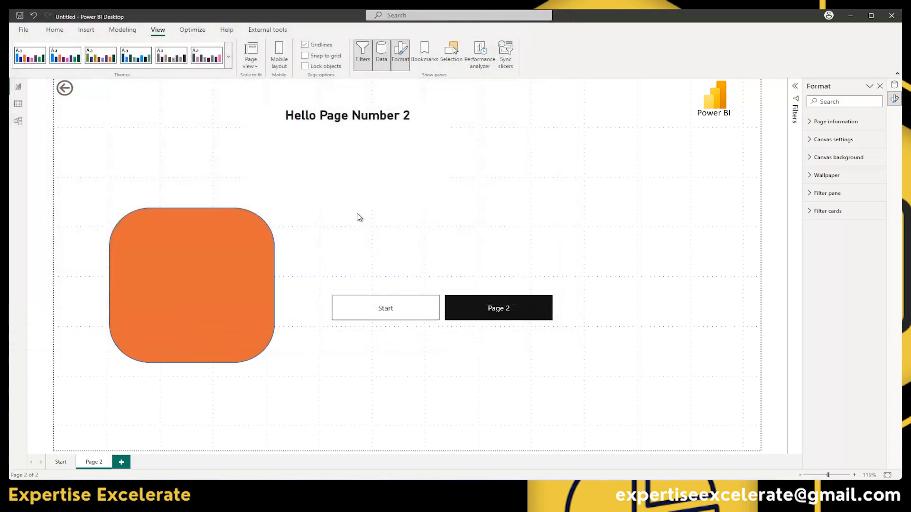
left_click(228, 57)
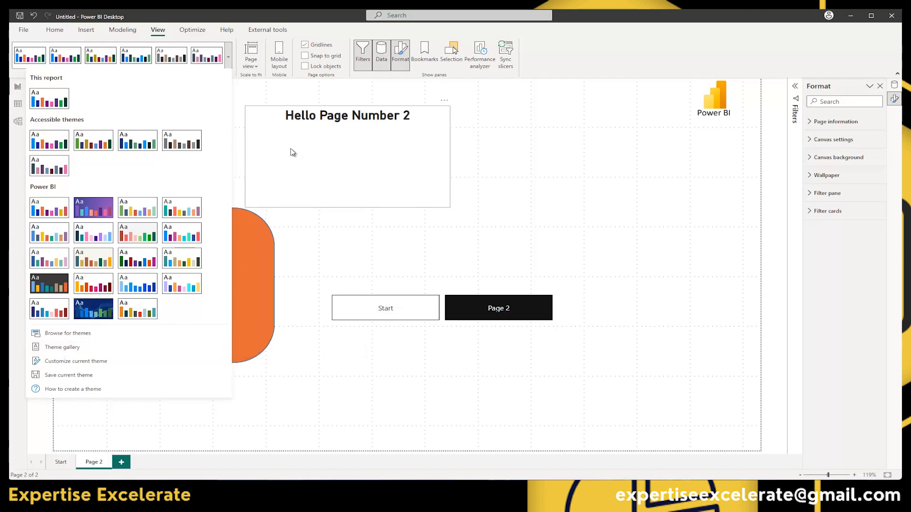
left_click(546, 150)
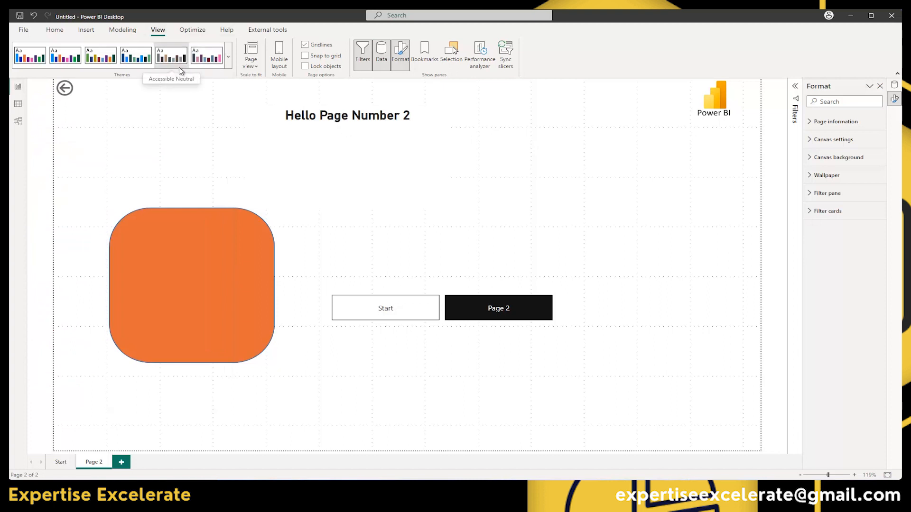
- Try the fit-to-width page view on Page 2, and return the view to fit to page
left_click(255, 66)
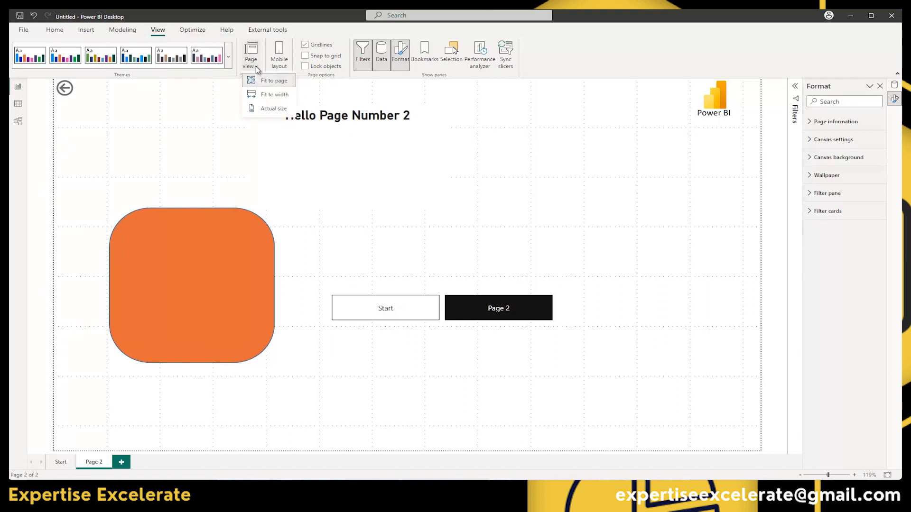
left_click(277, 96)
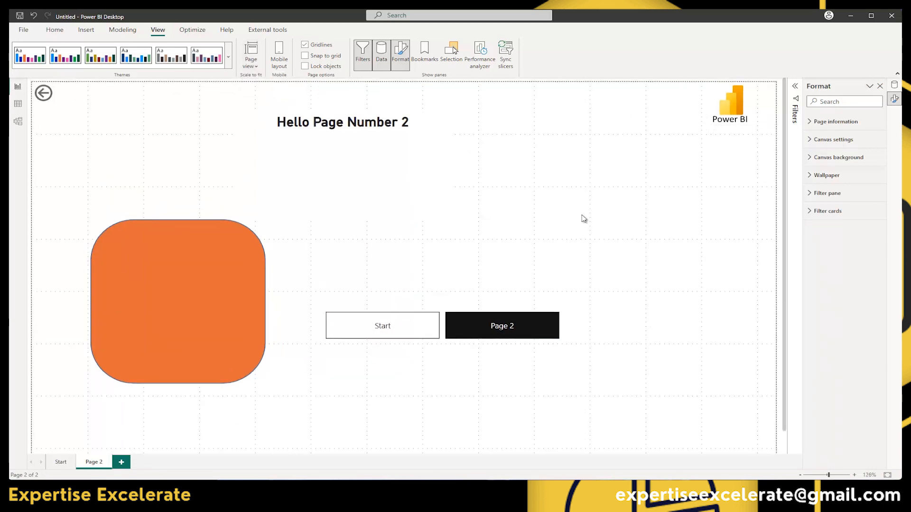
left_click(251, 60)
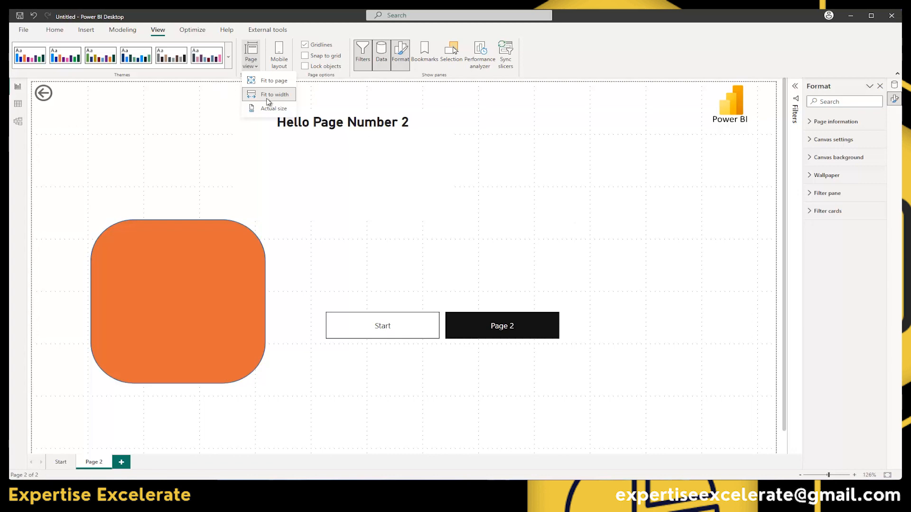
left_click(587, 162)
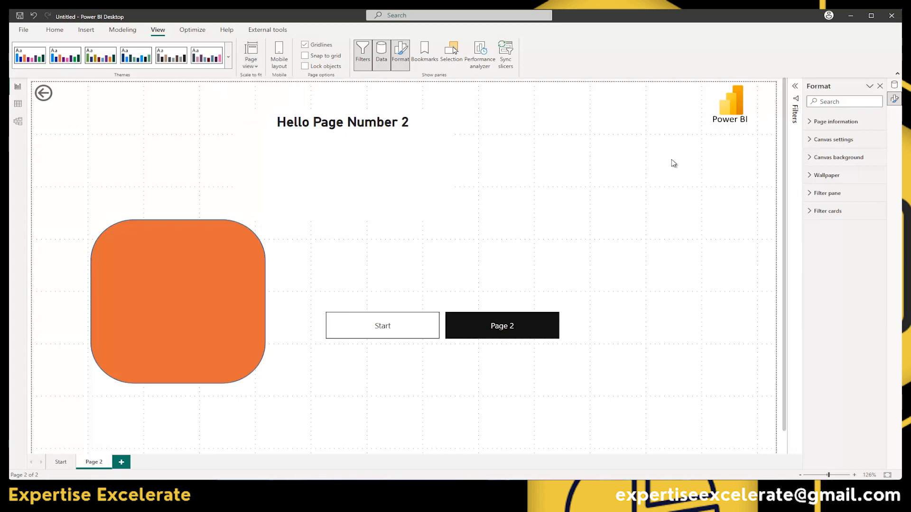
scroll(695, 192, "down", 1)
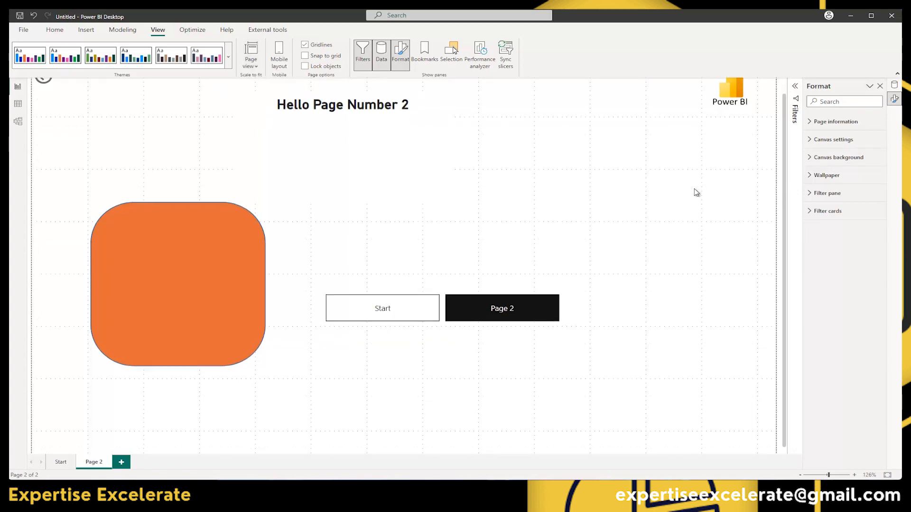
scroll(683, 192, "up", 1)
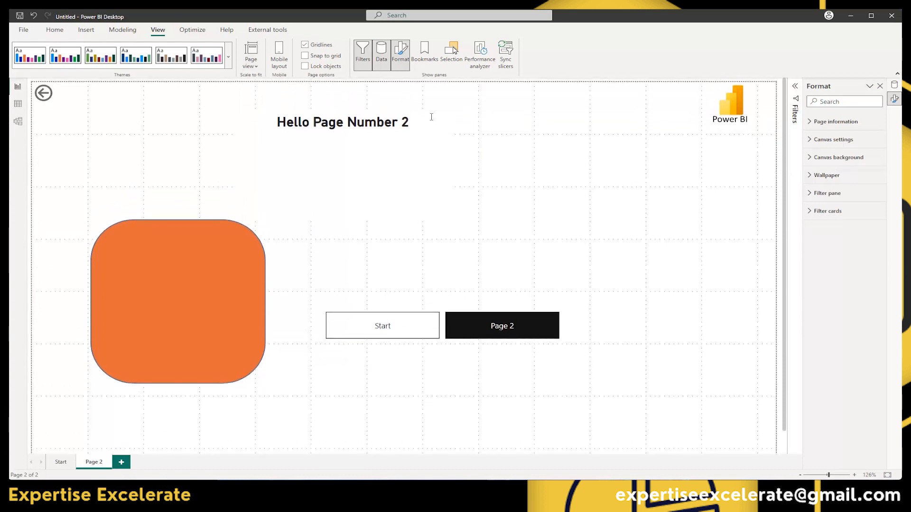
left_click(252, 59)
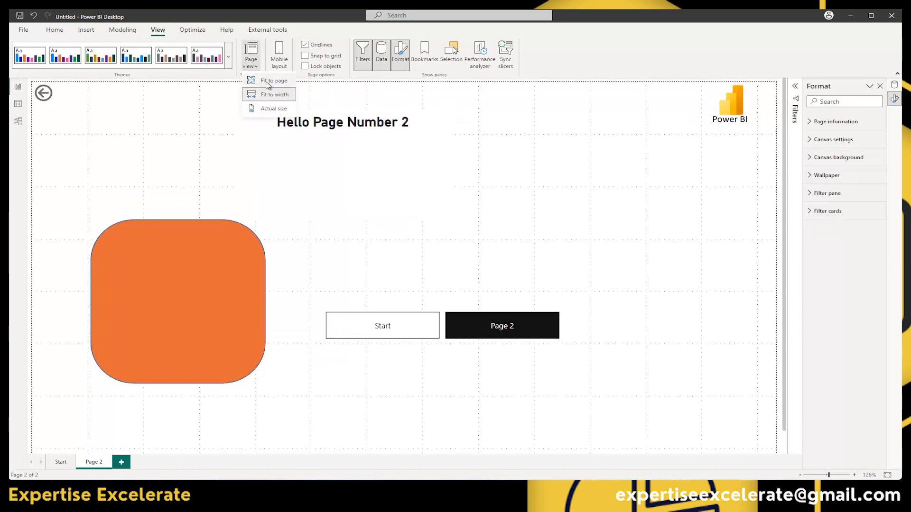
left_click(263, 80)
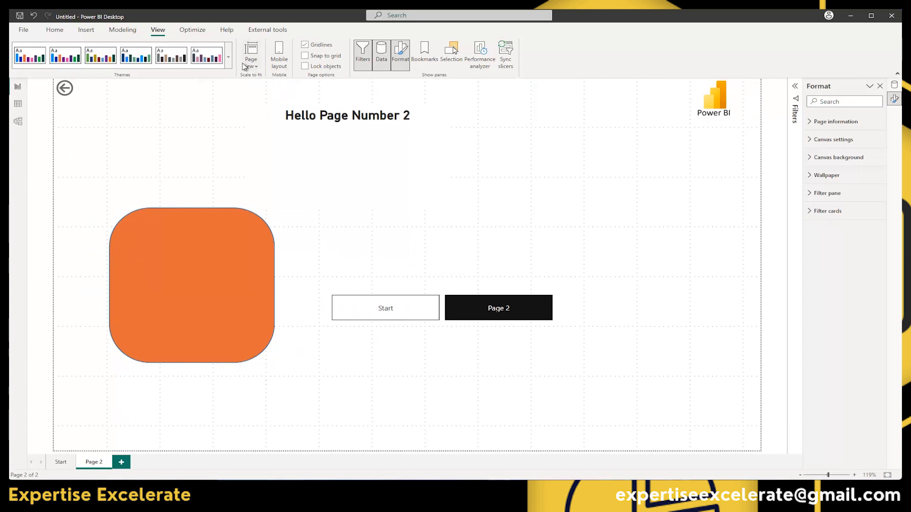
- Place the Power BI image at the top of Page 2's mobile layout and enlarge it to the full canvas width
left_click(279, 57)
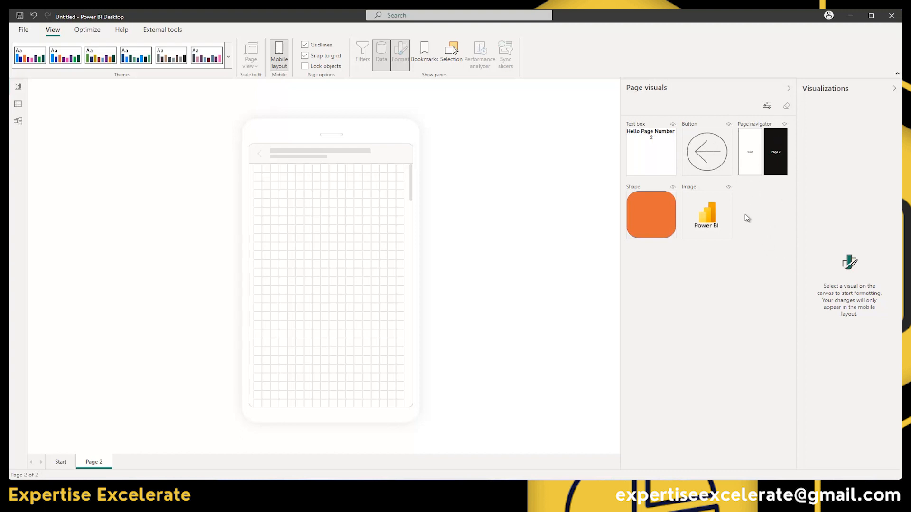
left_click_drag(712, 207, 285, 179)
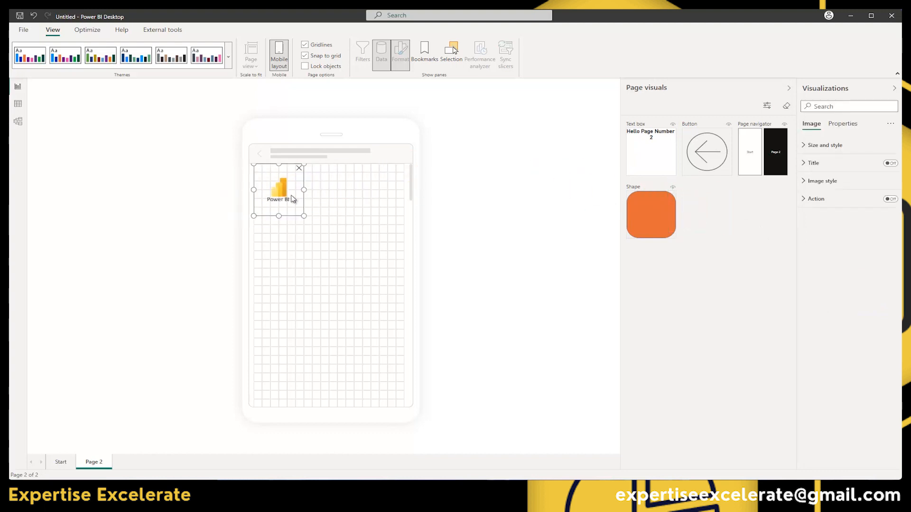
left_click_drag(302, 213, 417, 236)
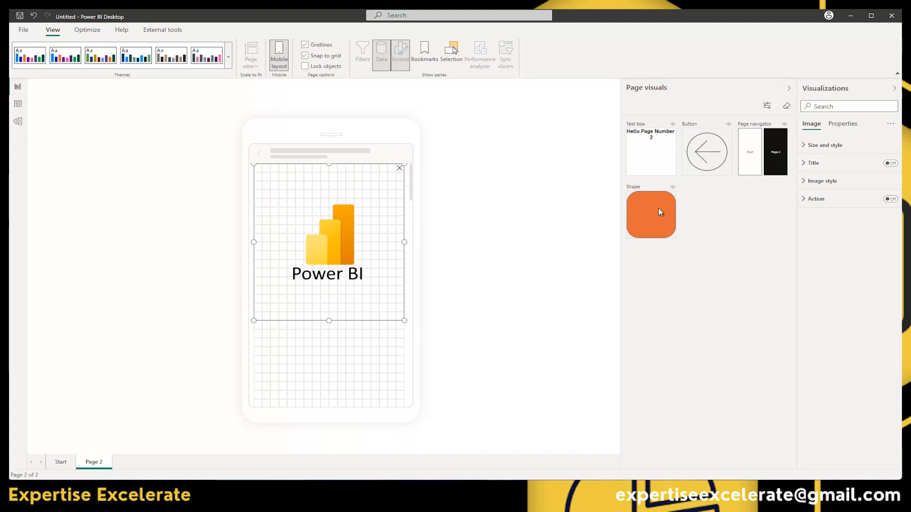
- Place the orange shape directly below the image on the mobile canvas and stretch it to full width
left_click_drag(627, 209, 274, 343)
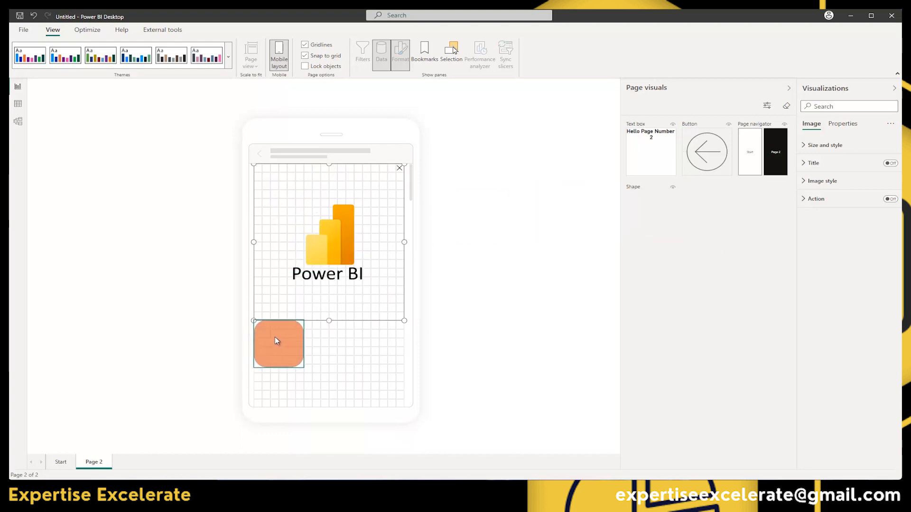
left_click_drag(304, 370, 427, 400)
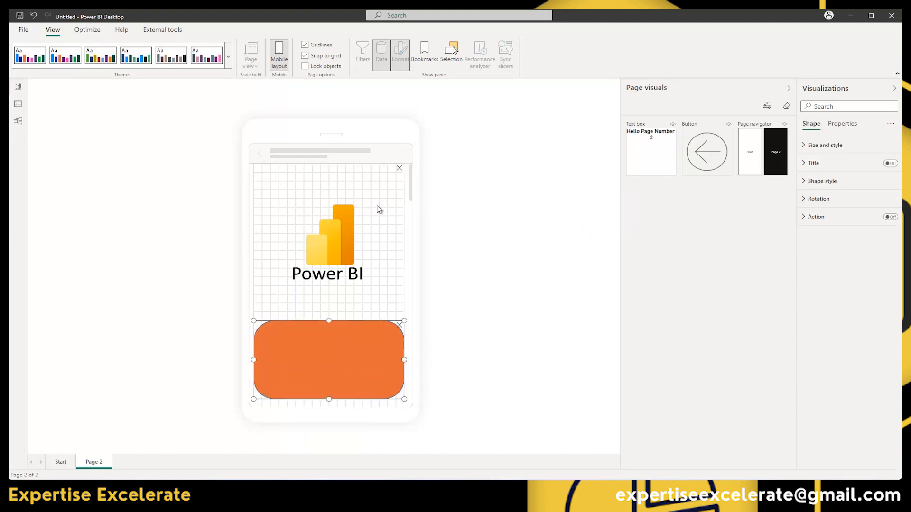
scroll(392, 207, "down", 3)
scroll(392, 207, "down", 2)
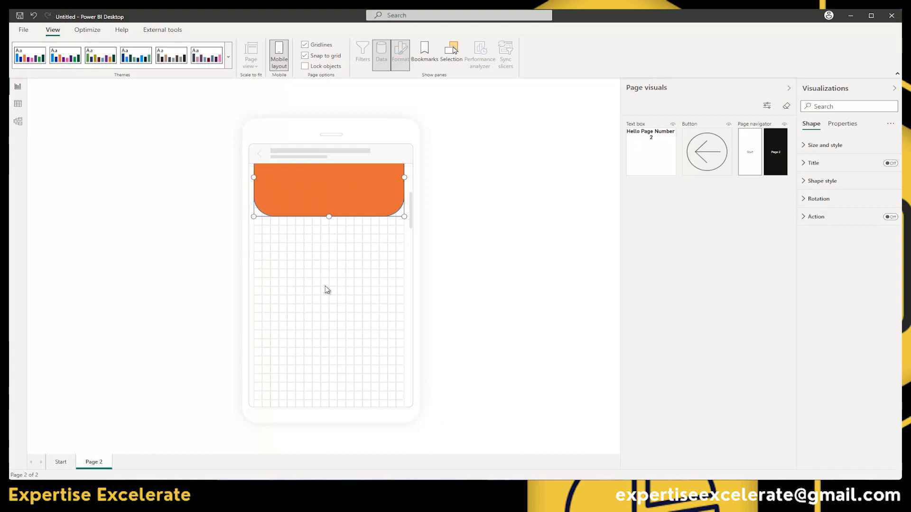
scroll(325, 288, "up", 5)
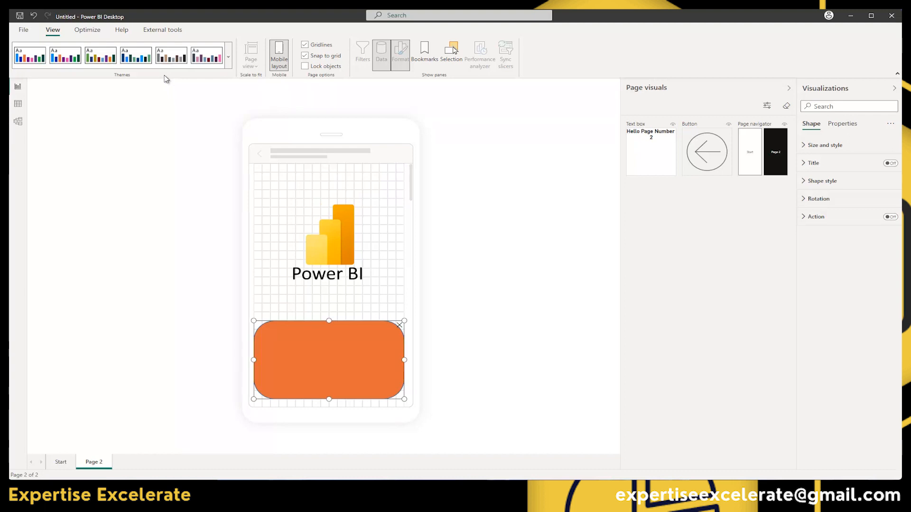
- Remove all visualizations from the mobile canvas and return to the desktop layout
left_click(785, 107)
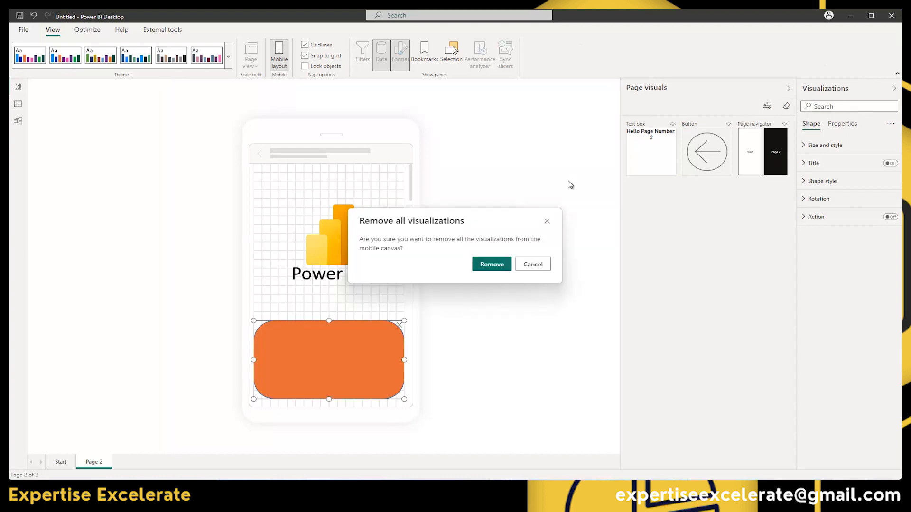
left_click(489, 267)
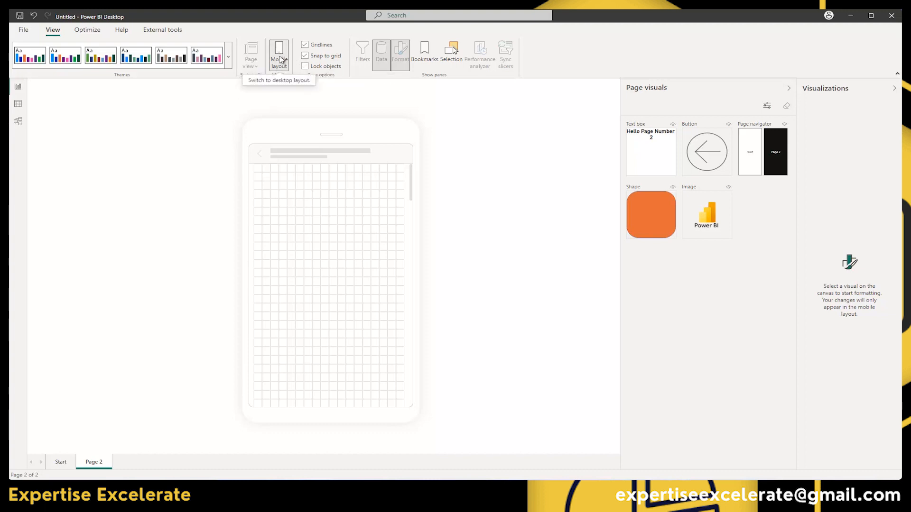
left_click(280, 59)
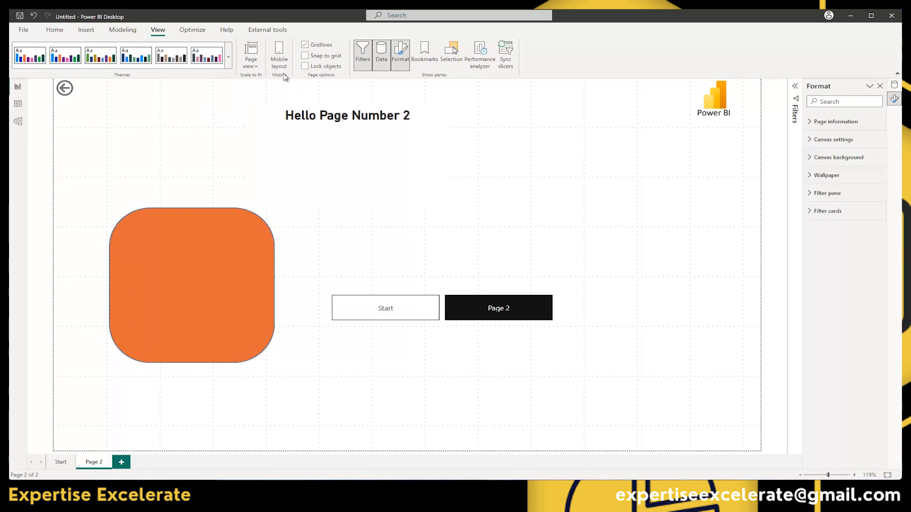
- Turn on snap to grid and move the orange shape slightly down and to the left on Page 2
left_click(305, 55)
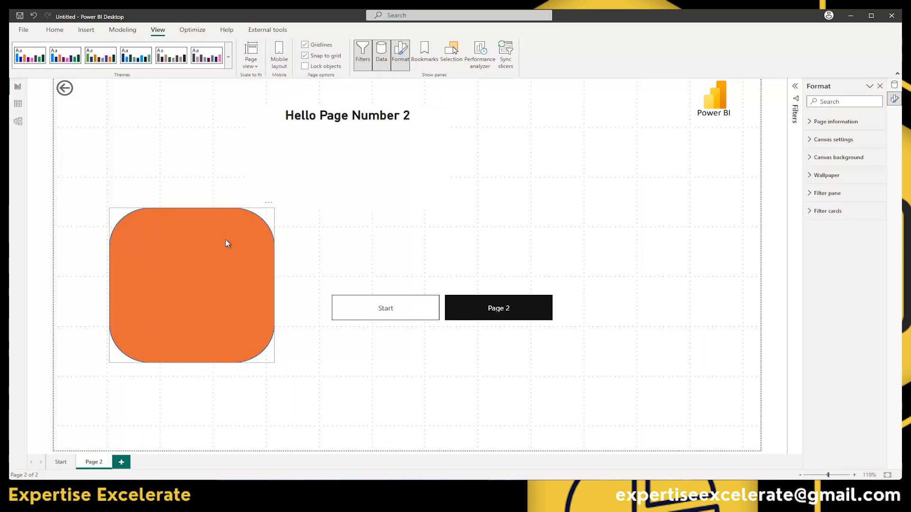
left_click_drag(227, 241, 209, 256)
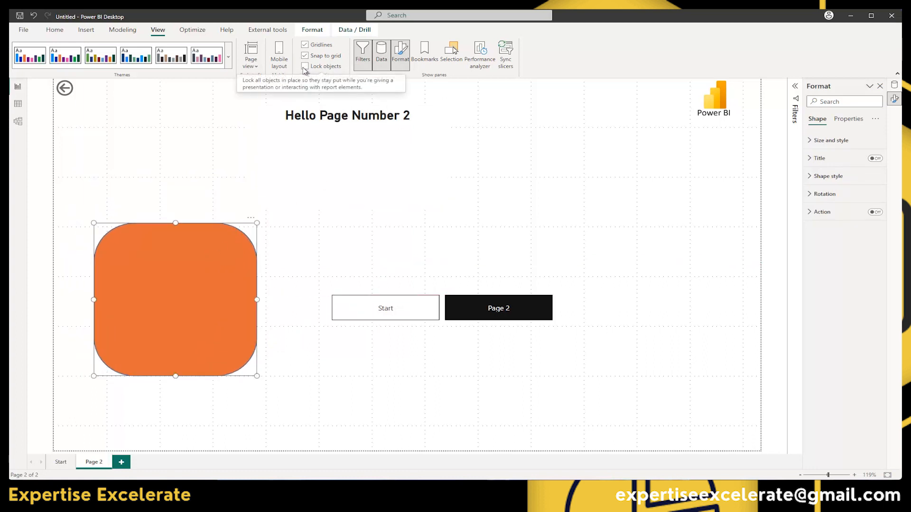
- Try locking all objects on the page, unlock them again, and deselect the orange shape
left_click(304, 67)
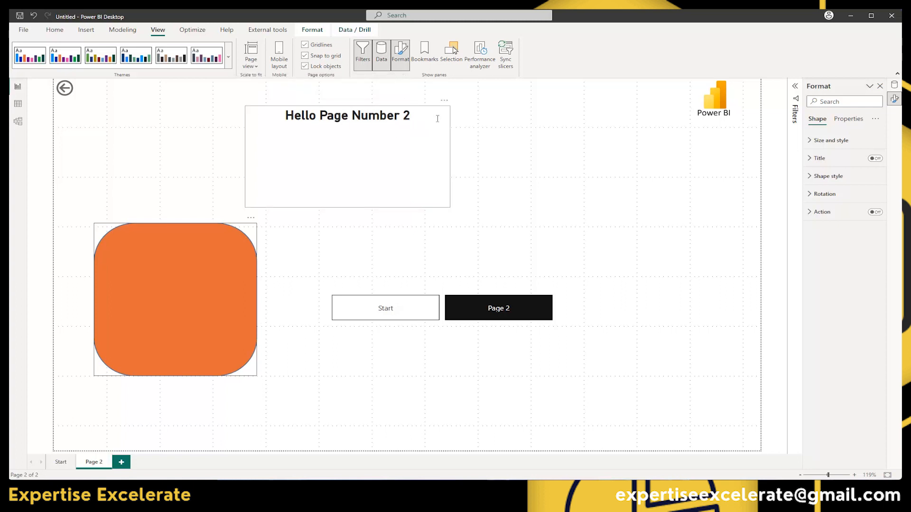
left_click(305, 67)
left_click(363, 237)
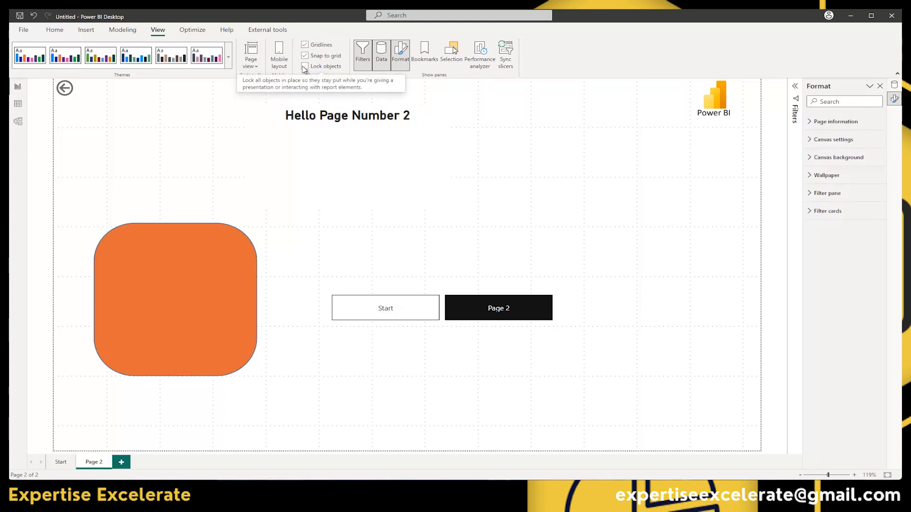
- Nudge the orange shape slightly up and to the left on Page 2, and expand the Filters pane, hiding and showing it once
left_click_drag(227, 228, 212, 237)
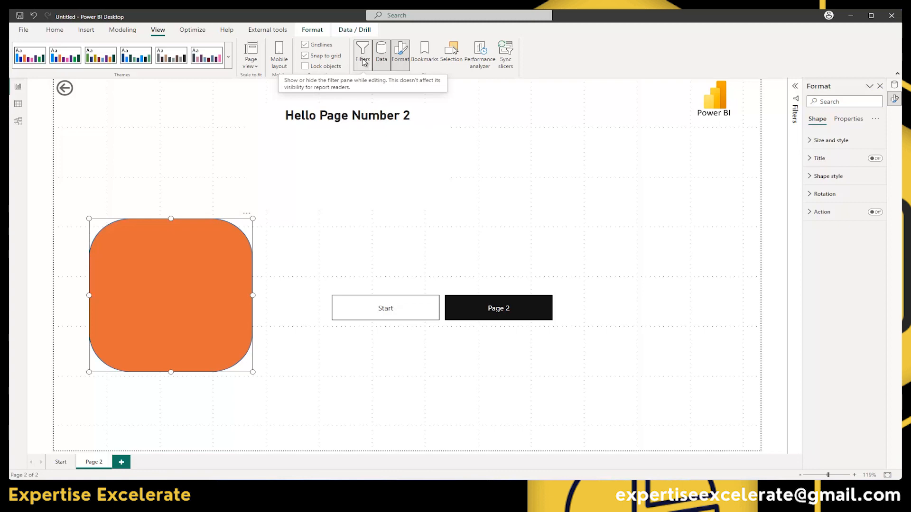
left_click(795, 87)
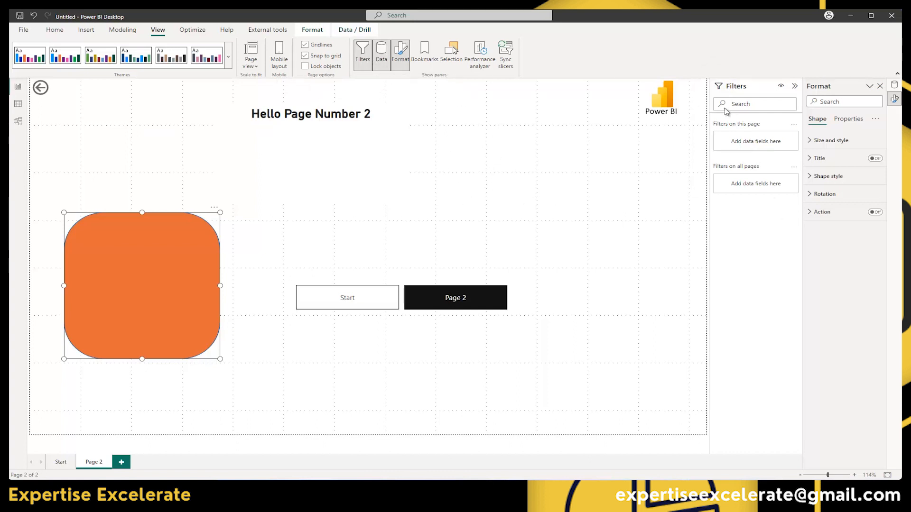
left_click(362, 53)
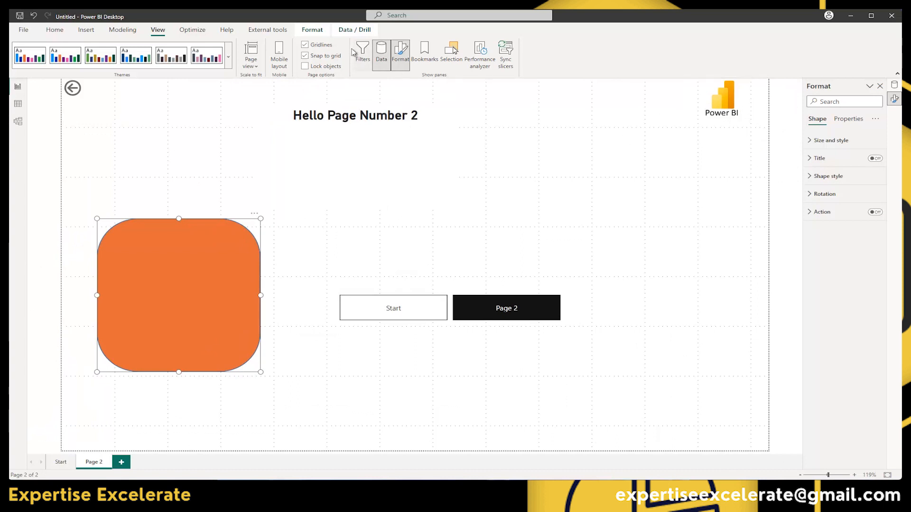
left_click(362, 61)
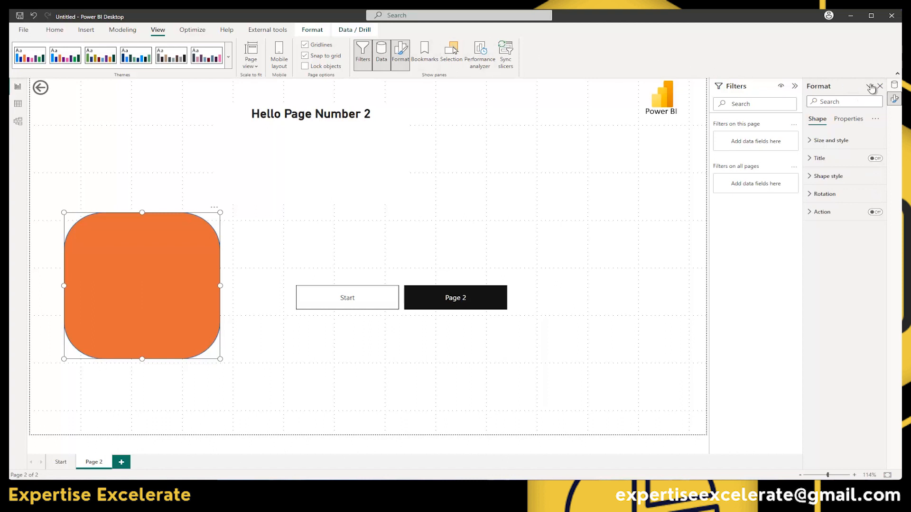
- Show the Data, Bookmarks, Selection, Performance analyzer and Sync slicers panes one after another
left_click(895, 86)
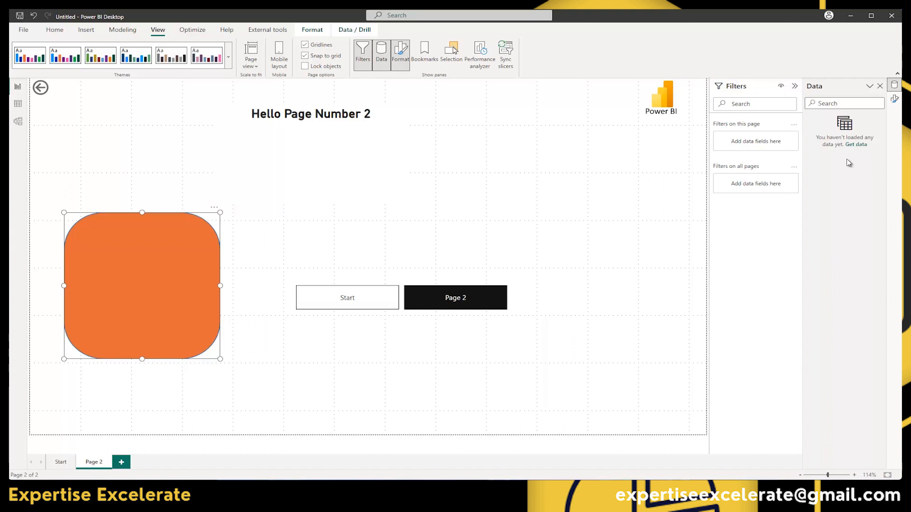
left_click(424, 58)
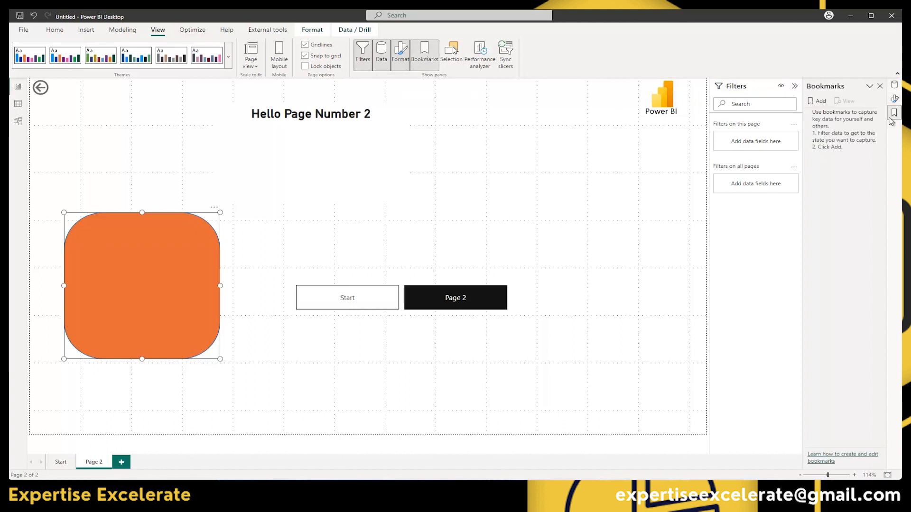
left_click(449, 61)
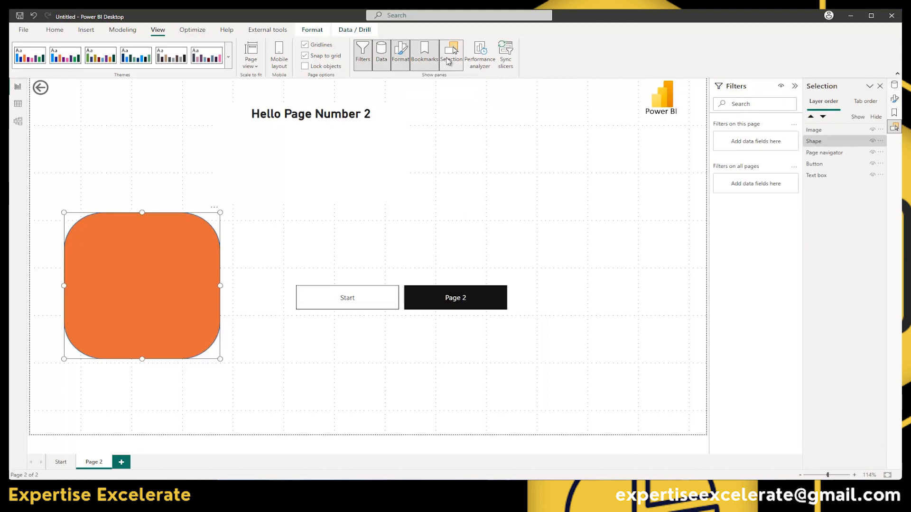
left_click(478, 62)
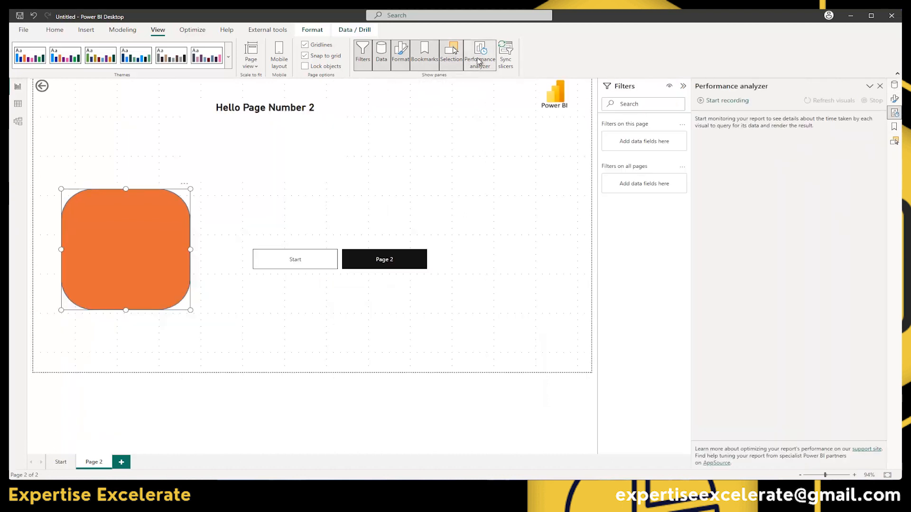
left_click(505, 59)
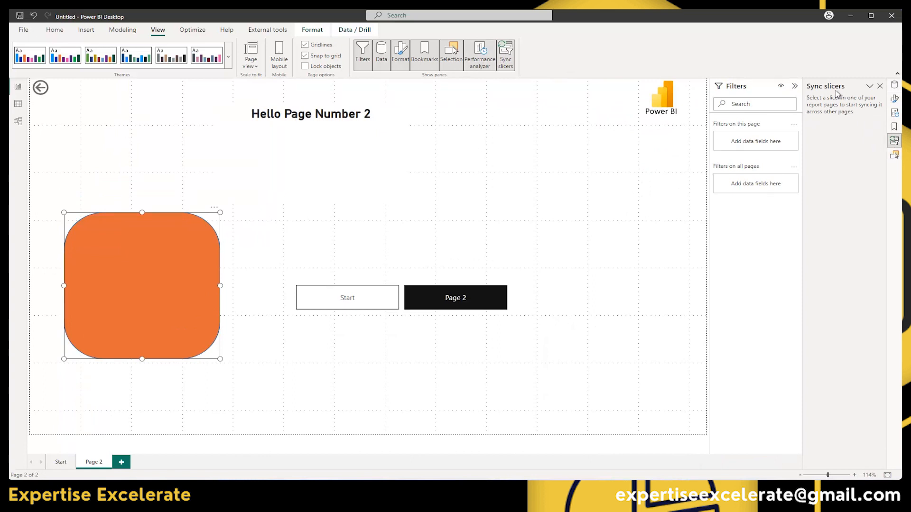
- Switch to the Format pane, close it and show it again
left_click(895, 100)
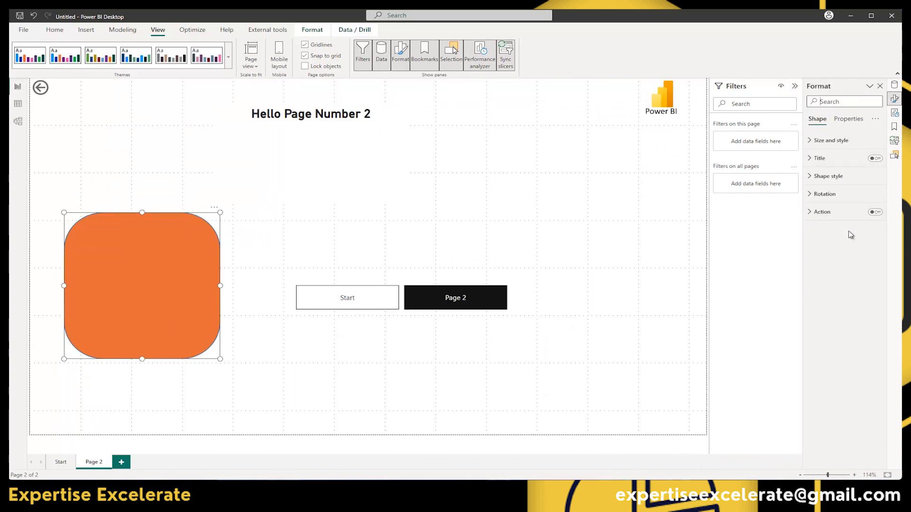
left_click(880, 87)
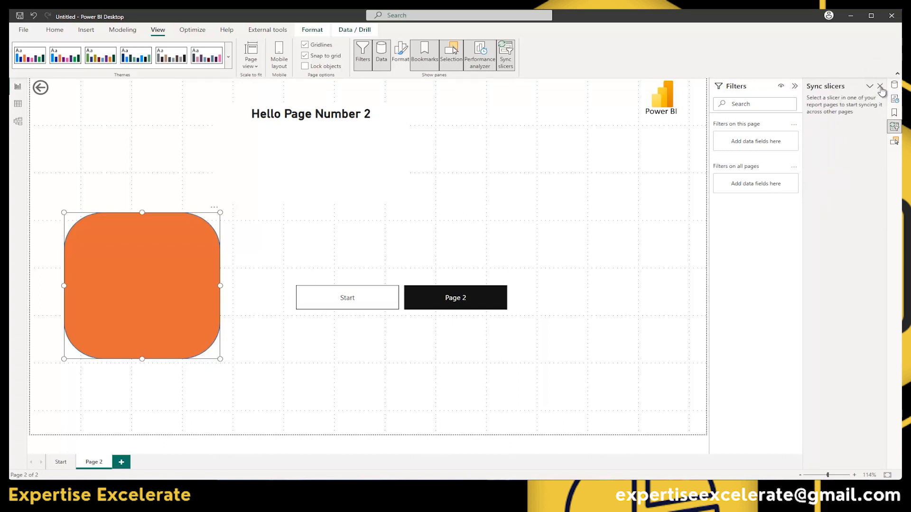
left_click(401, 56)
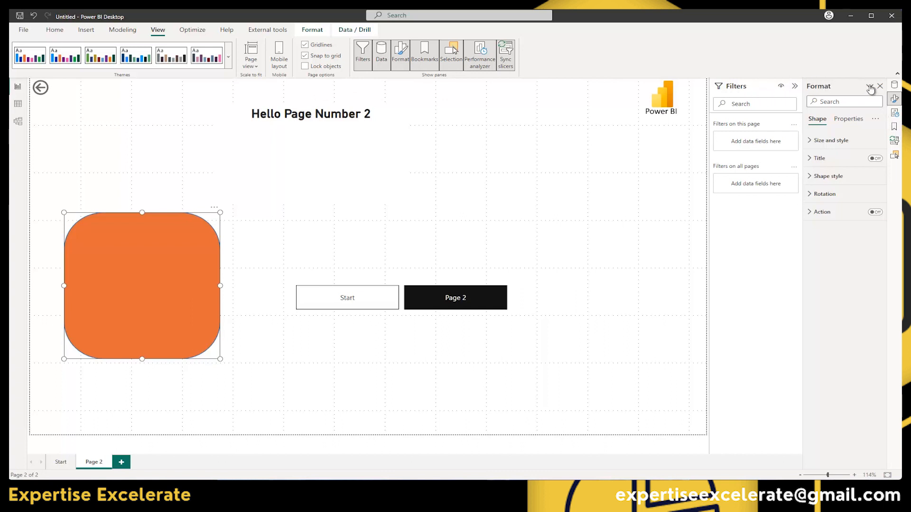
- Switch to the Data pane and open Format in a new pane beside it
left_click(894, 87)
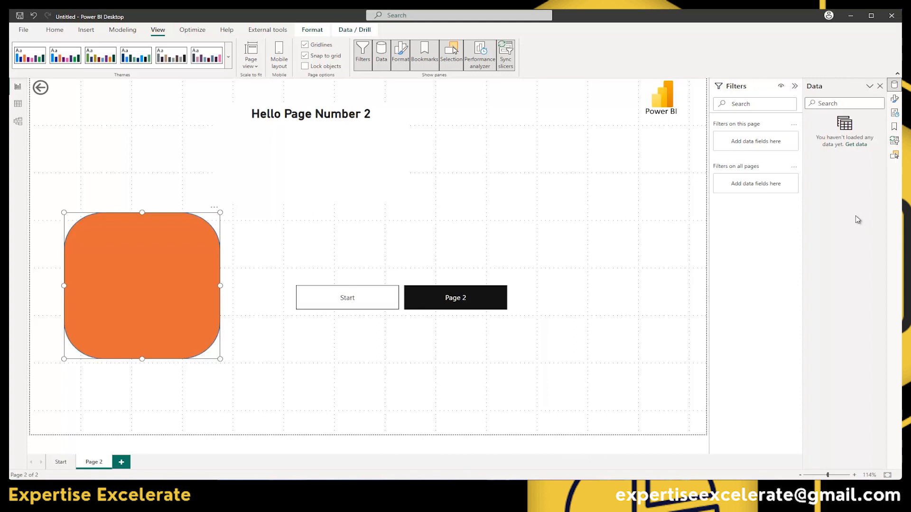
right_click(894, 105)
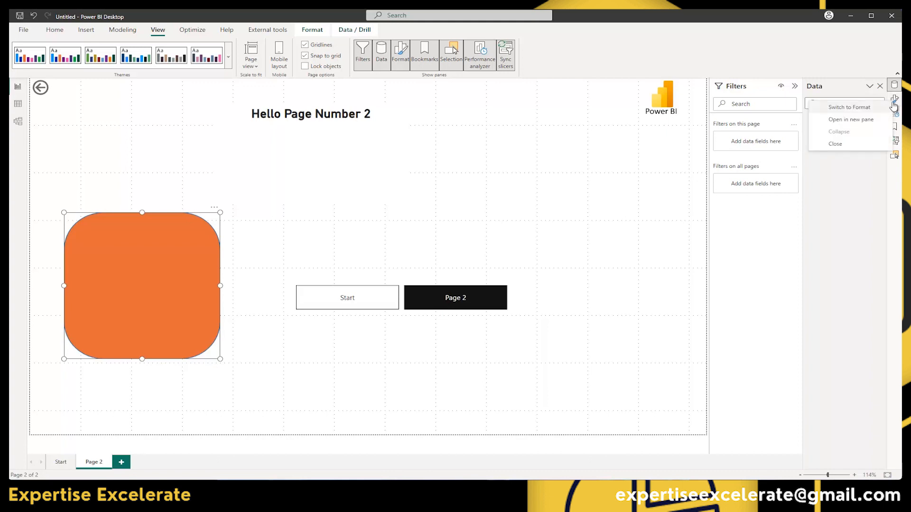
left_click(857, 120)
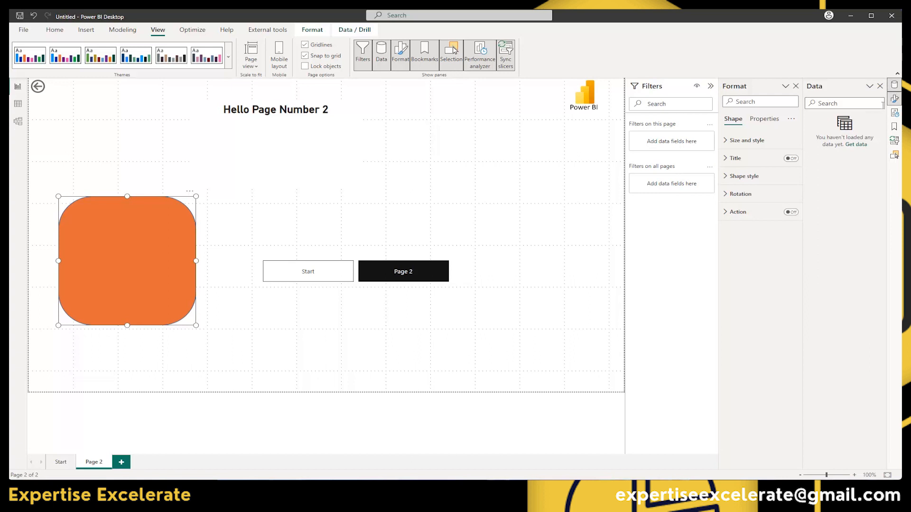
- Switch to the Bookmarks pane and open Format and Data in new panes alongside it
left_click(894, 126)
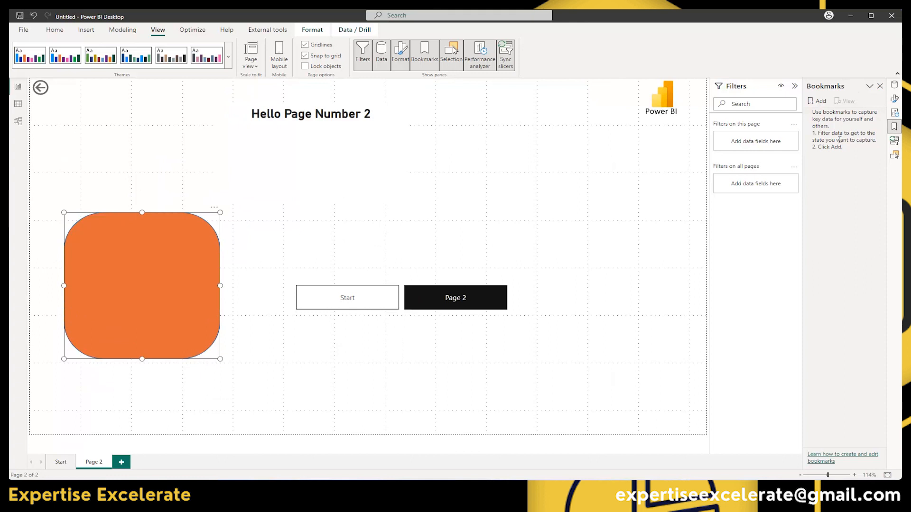
right_click(894, 127)
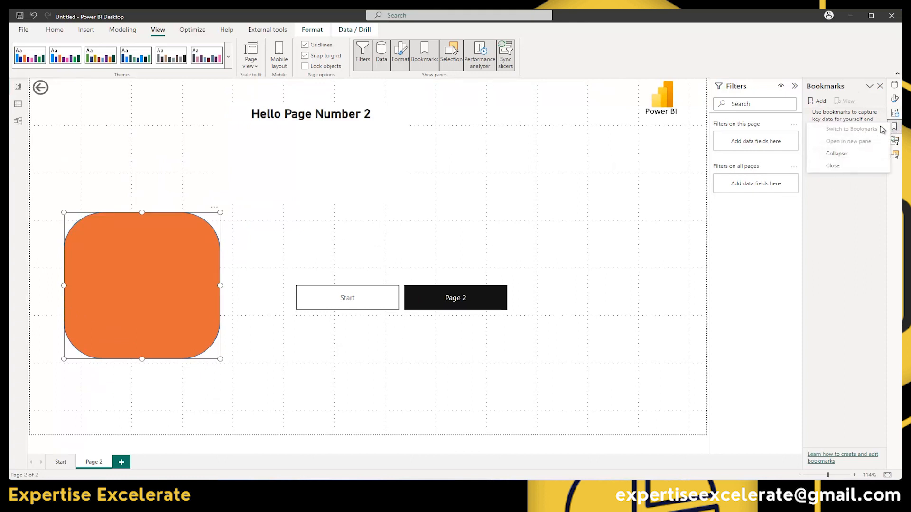
right_click(896, 101)
left_click(856, 115)
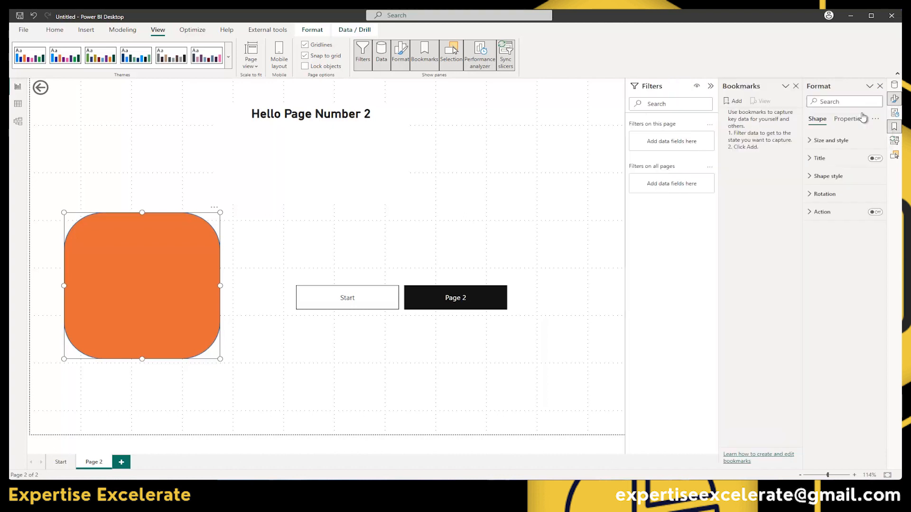
right_click(893, 85)
left_click(875, 100)
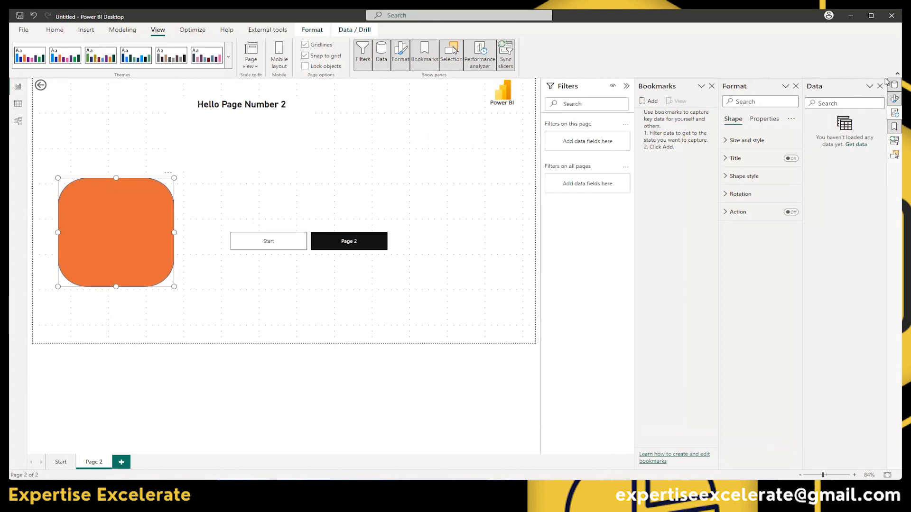
- Close the Bookmarks pane, leave Format as the only pane open in place of Data, and collapse the Filters pane
left_click(894, 100)
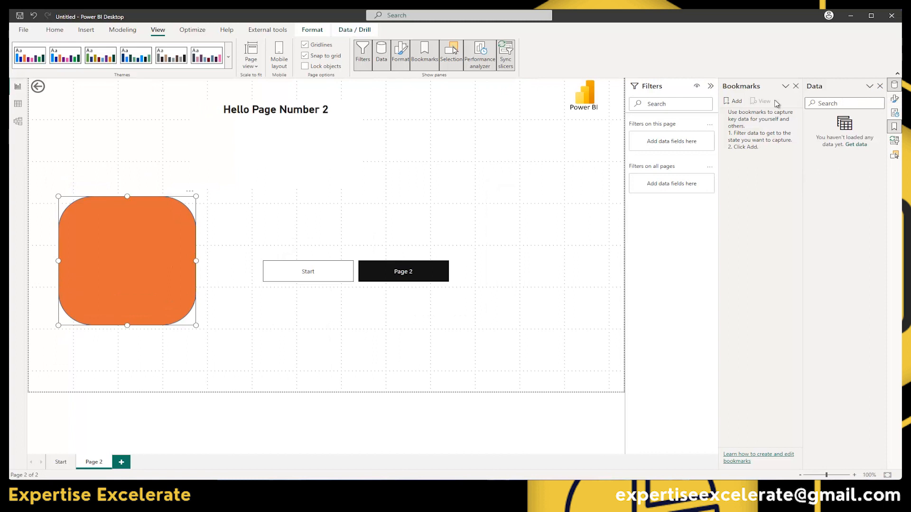
left_click(795, 87)
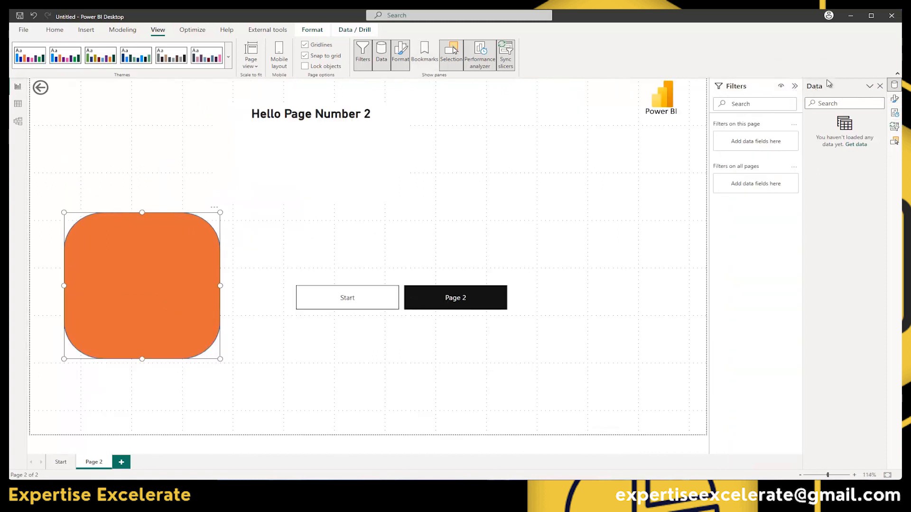
left_click(893, 100)
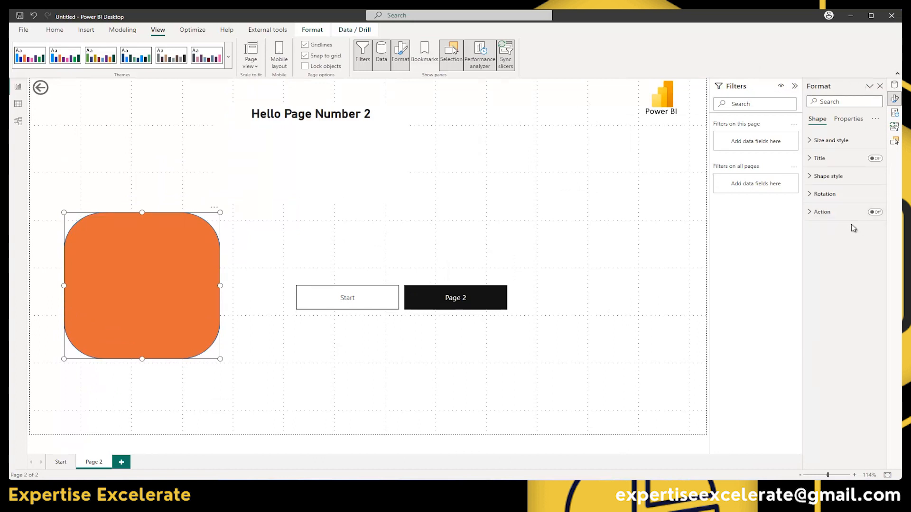
left_click(794, 86)
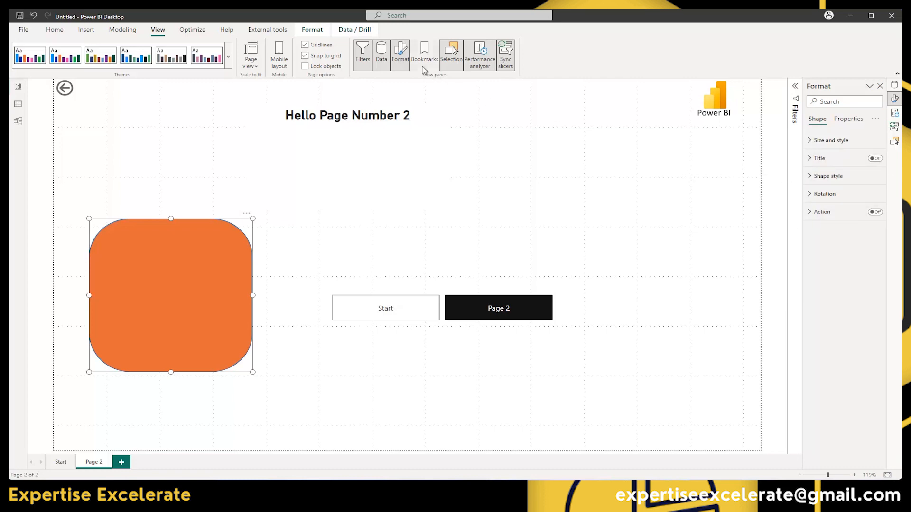
- Review the optimization presets and the query reduction options behind Customize, and close the options without changing them
left_click(191, 31)
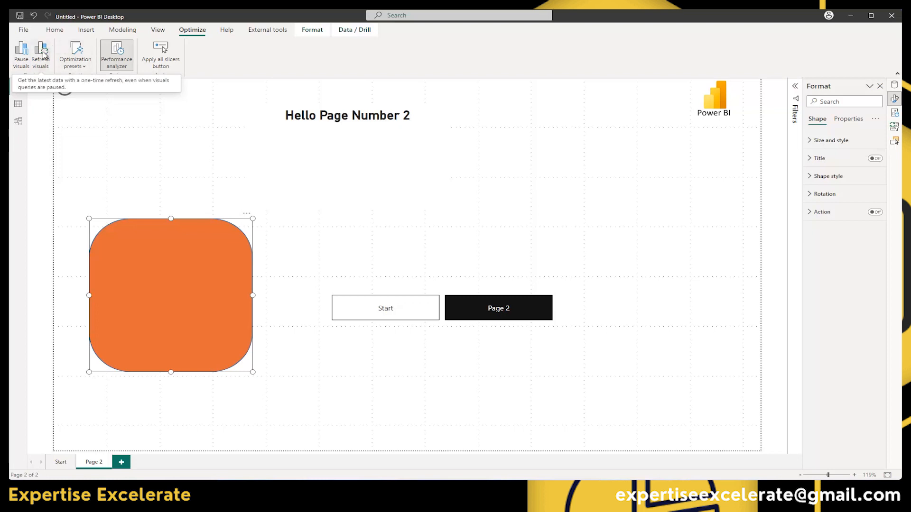
left_click(86, 69)
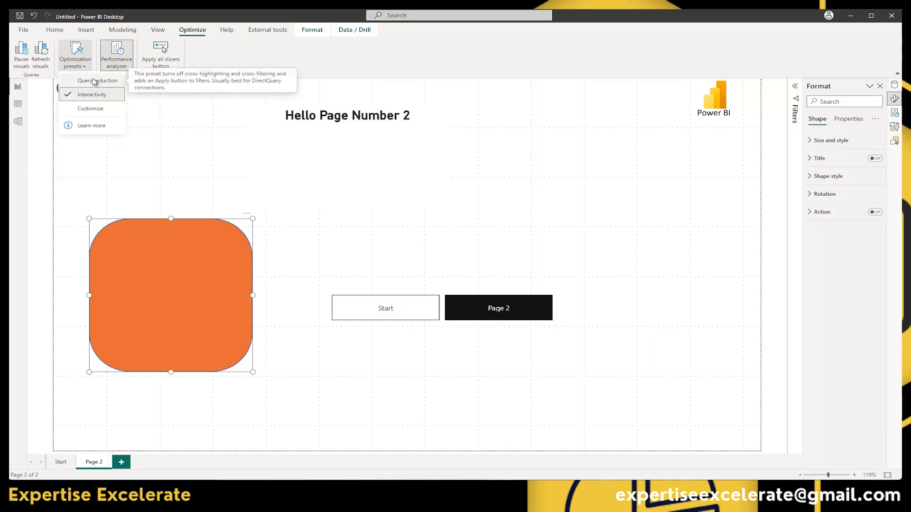
left_click(91, 108)
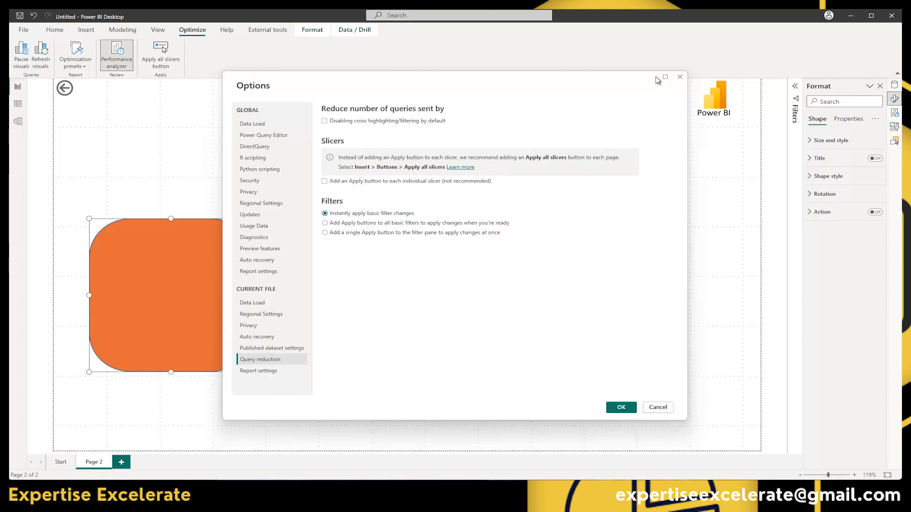
left_click(680, 78)
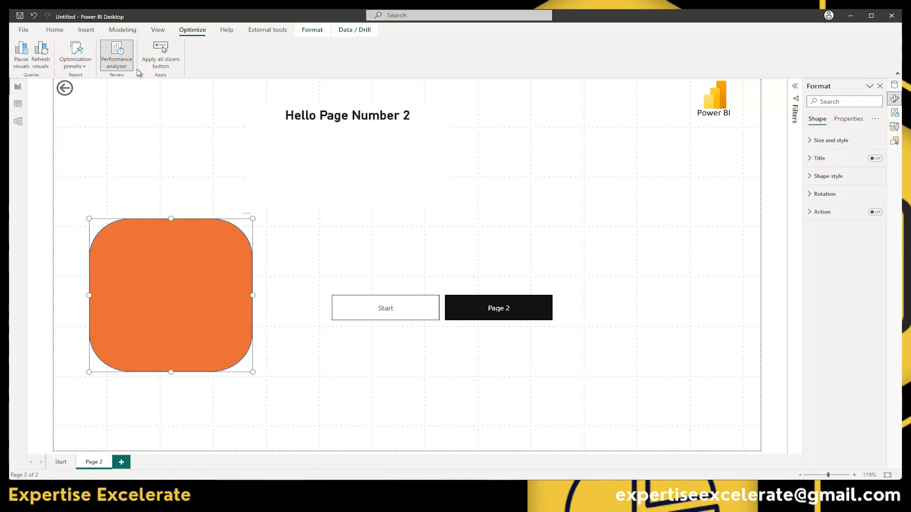
- Deselect the orange shape and look over the Help, External tools and Home commands
left_click(141, 114)
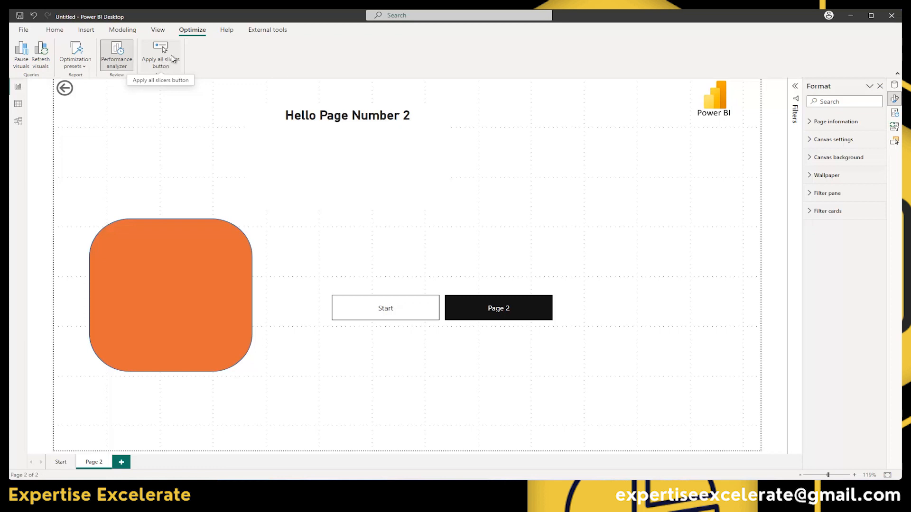
left_click(227, 30)
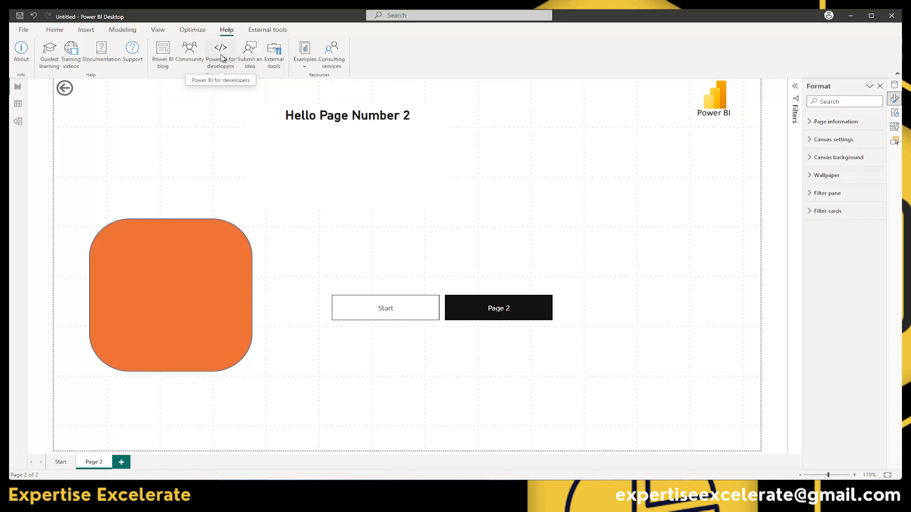
left_click(261, 33)
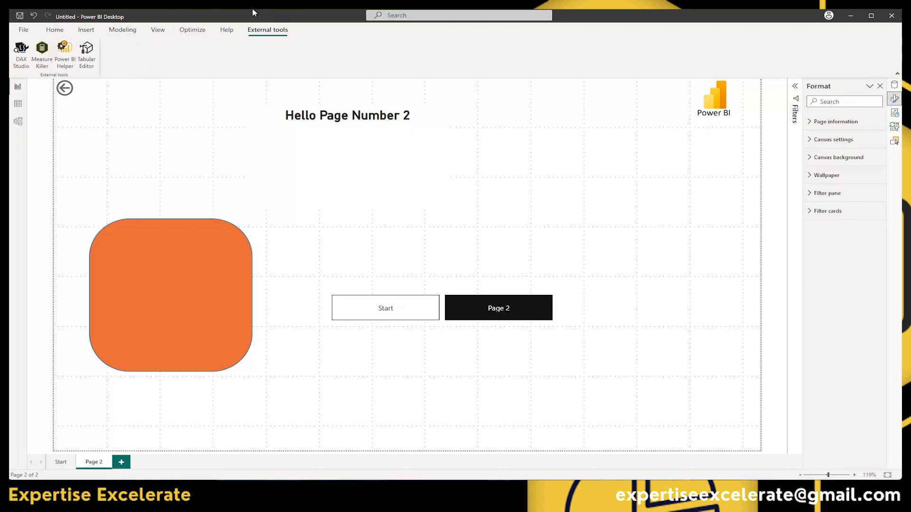
left_click(61, 32)
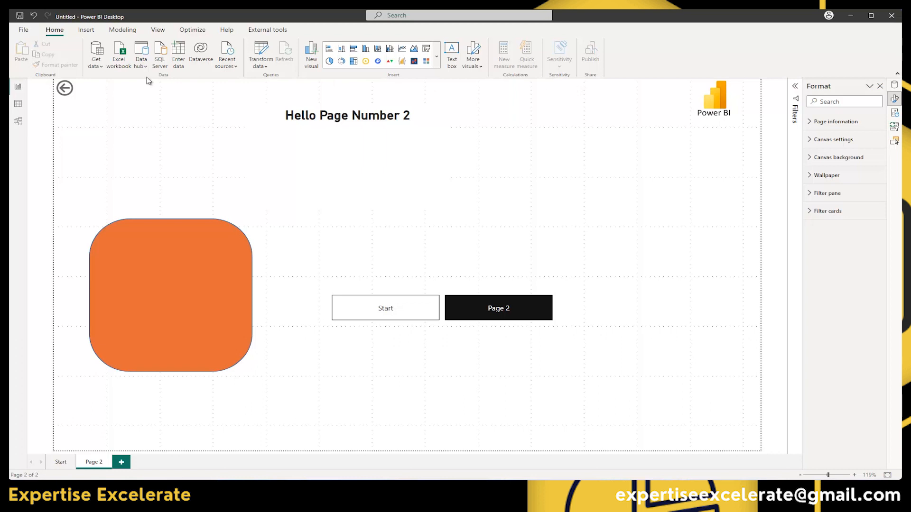
- Look at the table view and the model view, and return to the report view
left_click(19, 108)
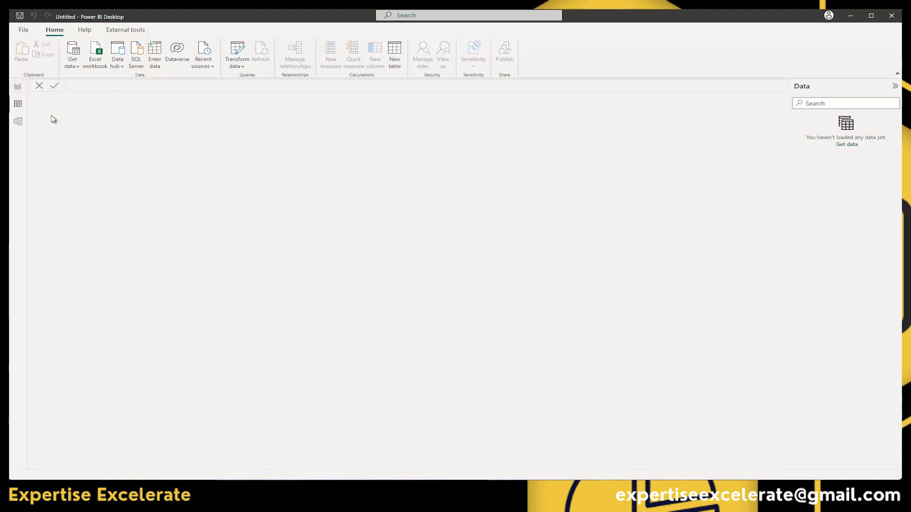
left_click(19, 125)
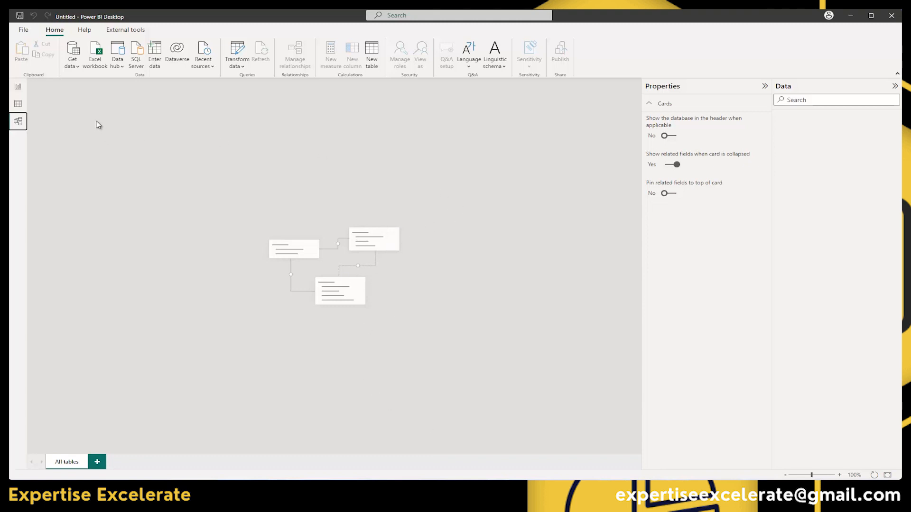
left_click(19, 86)
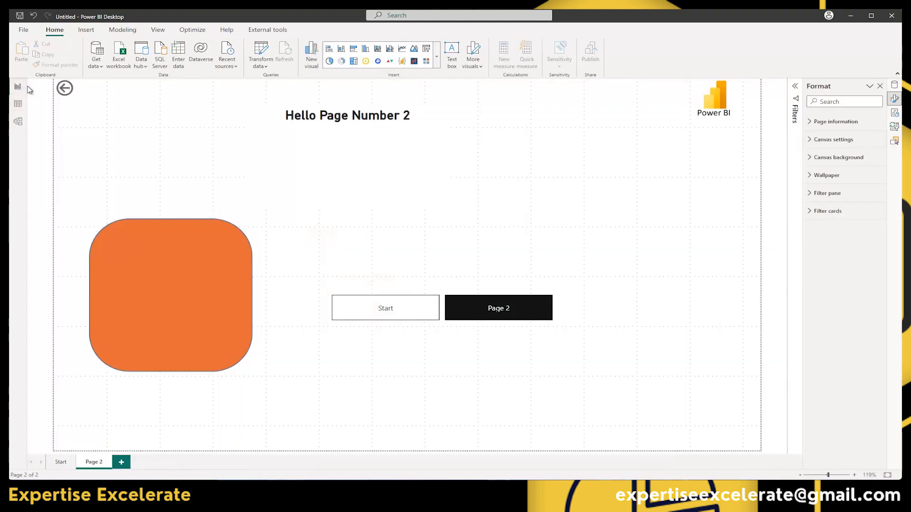